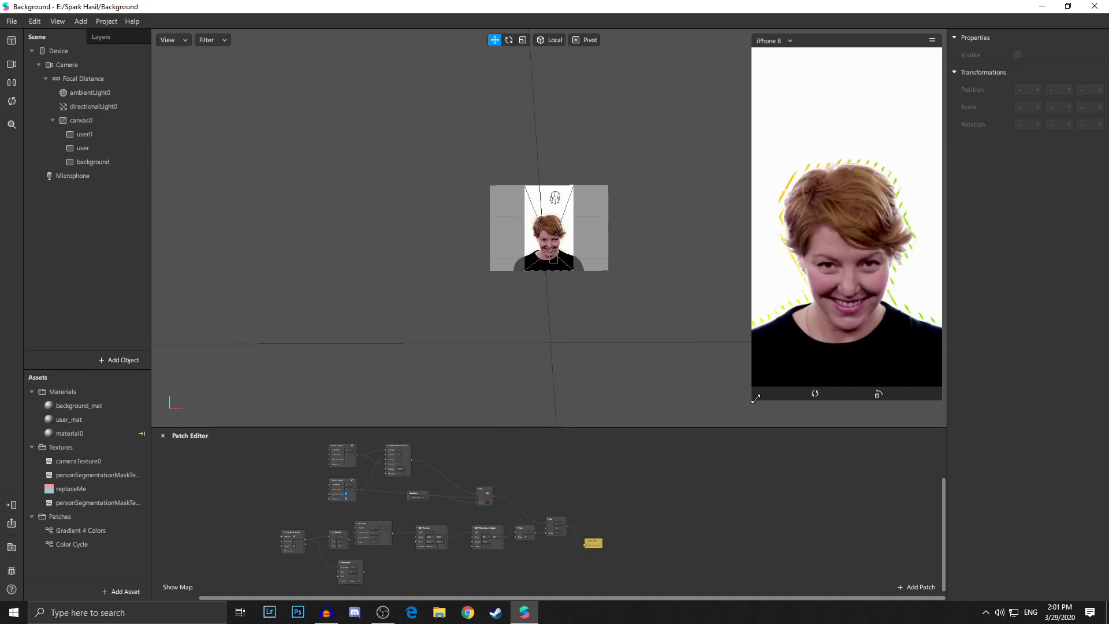
# Zoom and scroll around the finished dashed-outline patch graph to inspect it.
pyautogui.moveTo(755, 399); pyautogui.dragTo(763, 385)
pyautogui.scroll(3, 386, 537)
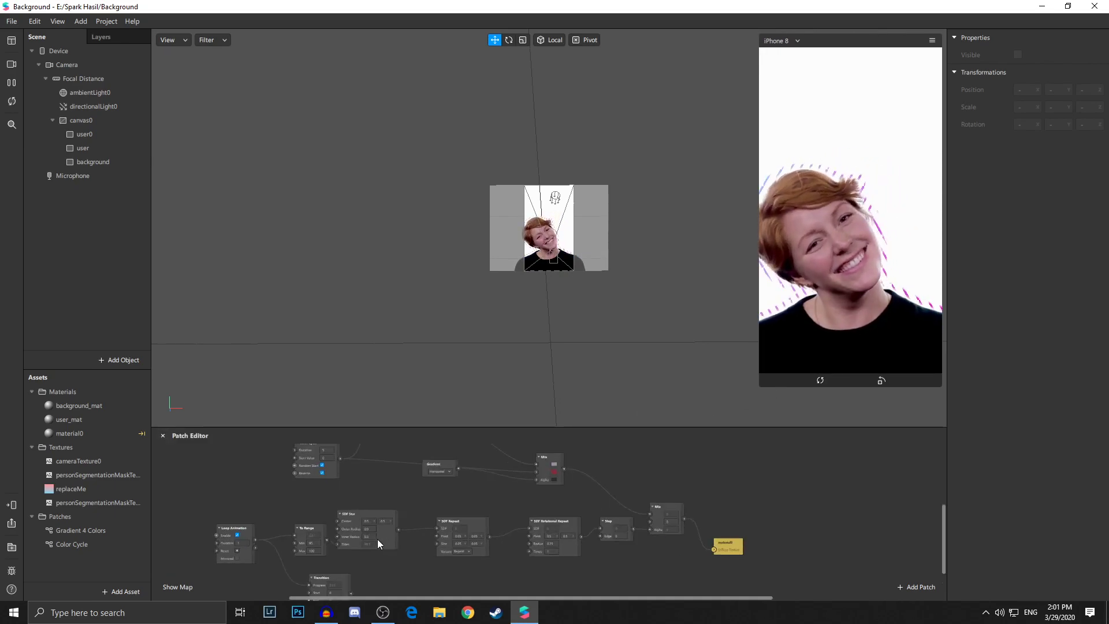
pyautogui.scroll(-2, 376, 537)
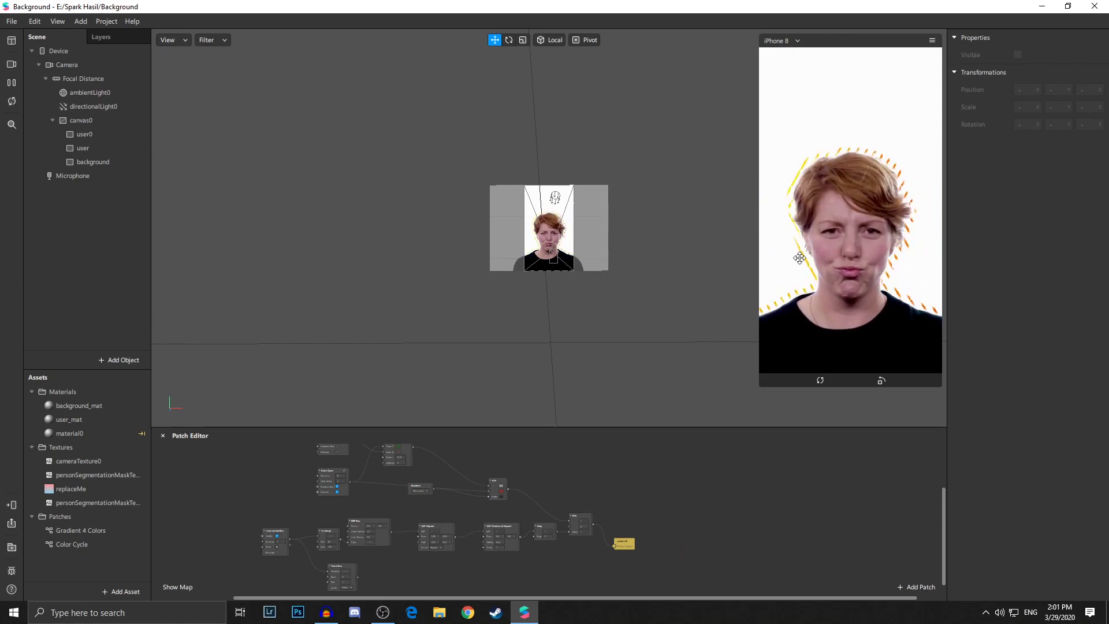
pyautogui.scroll(3, 269, 550)
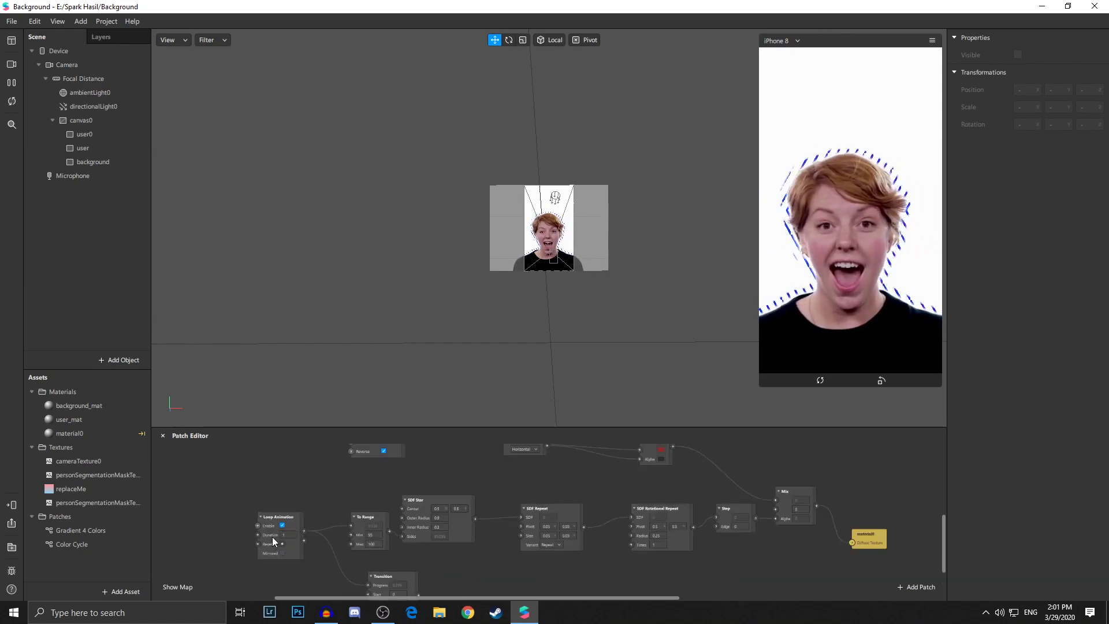
pyautogui.hscroll(-2, 404, 520)
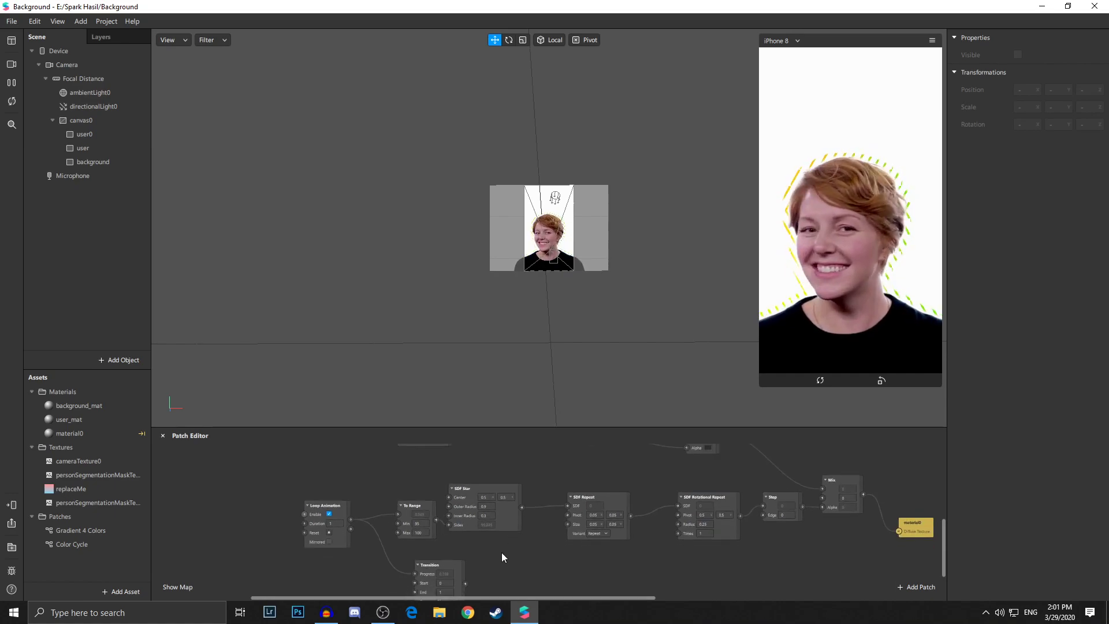
pyautogui.scroll(-3, 334, 519)
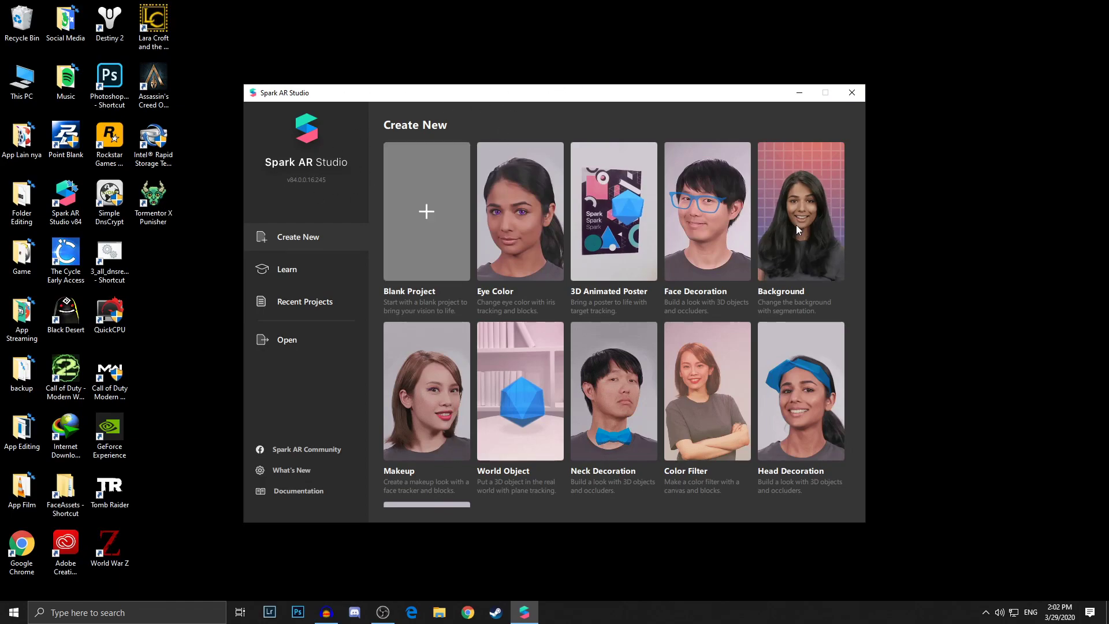
# Start a Background template project and duplicate the user layer as user0, placed above user.
pyautogui.click(800, 203)
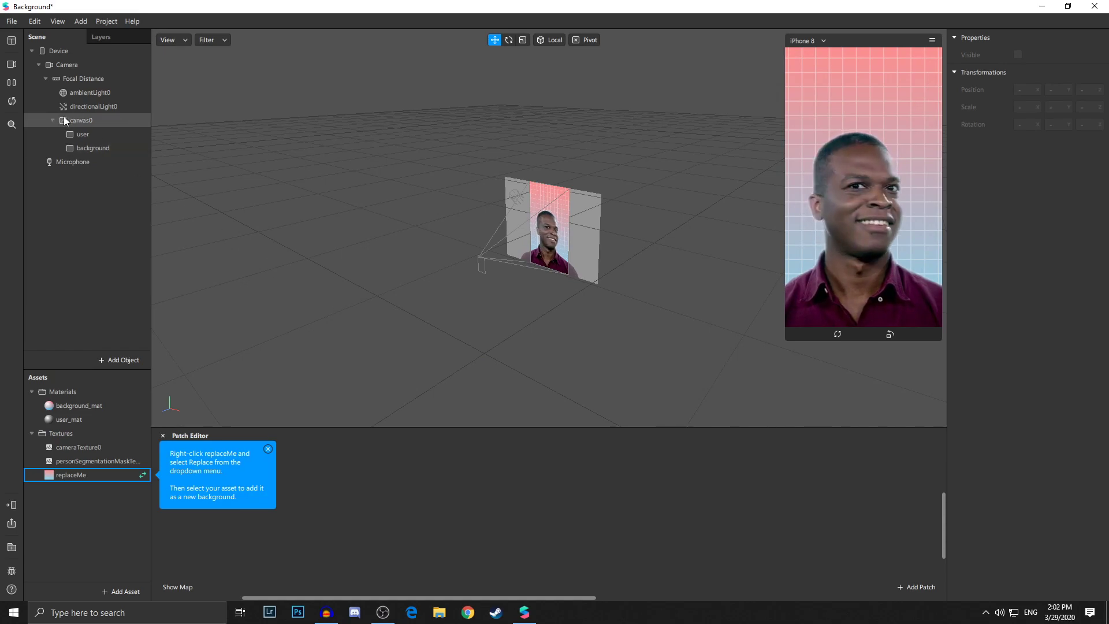
pyautogui.click(106, 134)
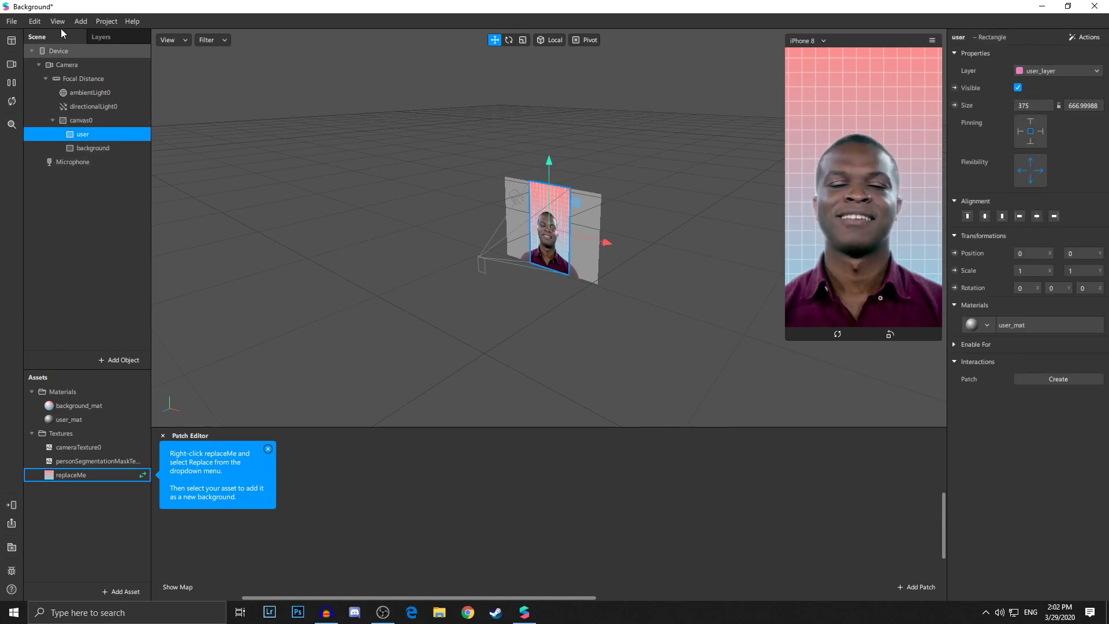
pyautogui.rightClick(93, 139)
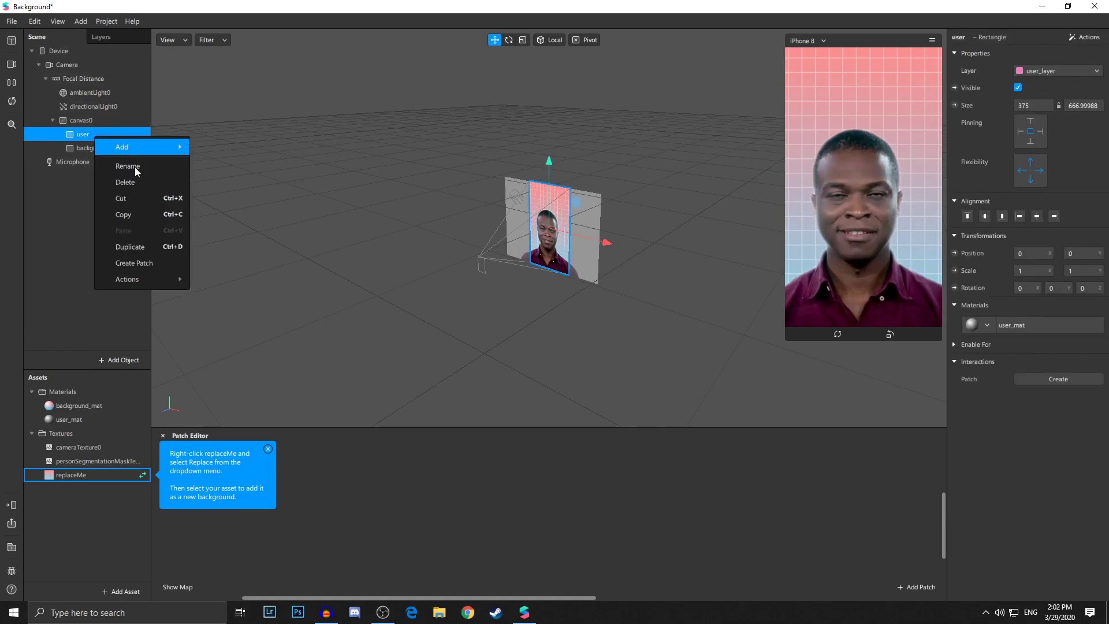
pyautogui.click(134, 261)
pyautogui.moveTo(98, 148); pyautogui.dragTo(114, 127)
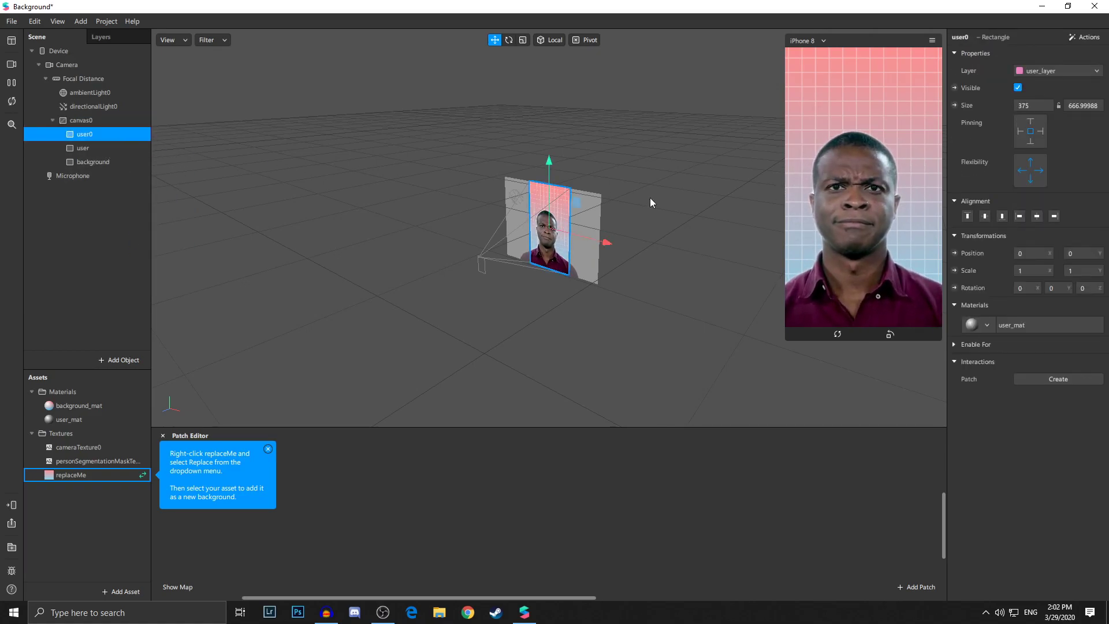
# Give user0 a new material, material0, and select it in Assets.
pyautogui.click(988, 325)
pyautogui.click(1030, 381)
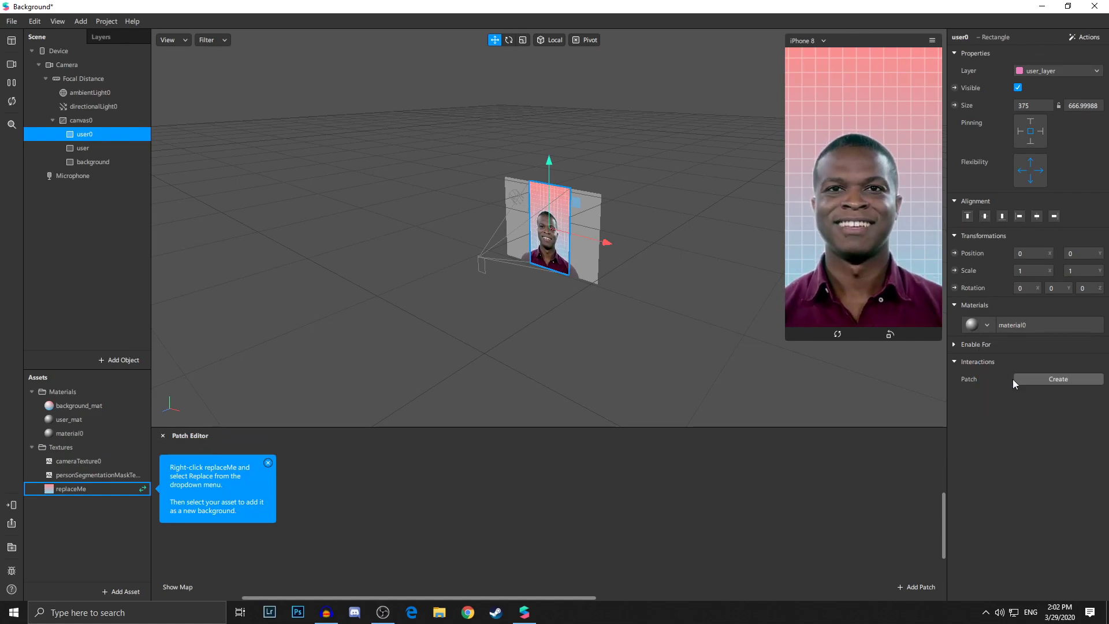
pyautogui.click(111, 433)
# Rename material0 to 'Seg_2'.
pyautogui.rightClick(111, 433)
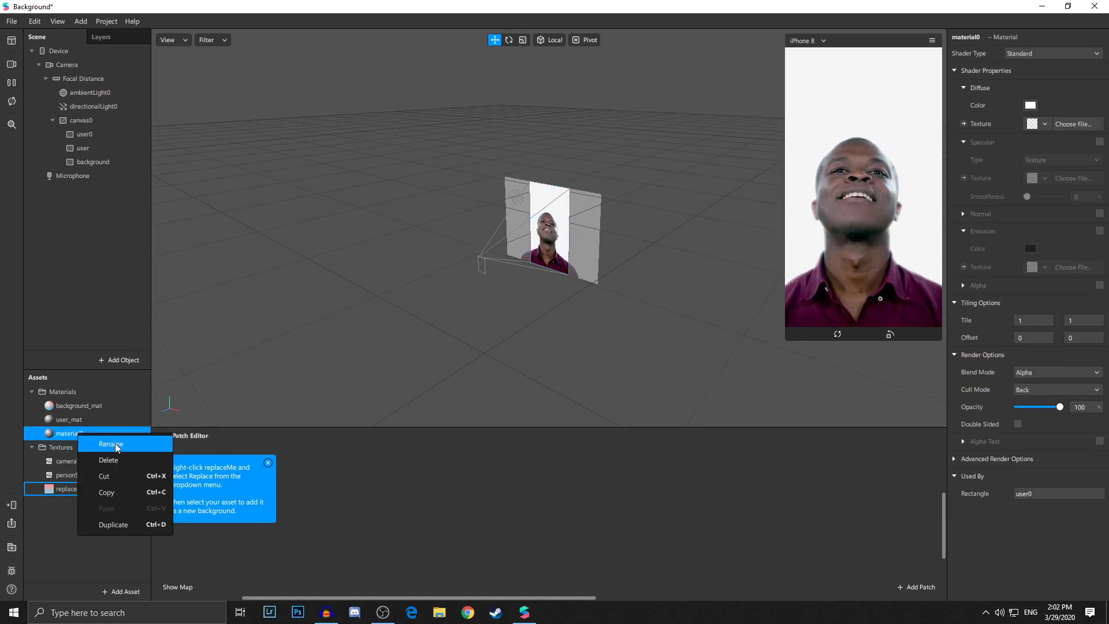
pyautogui.click(115, 442)
pyautogui.write('Seg')
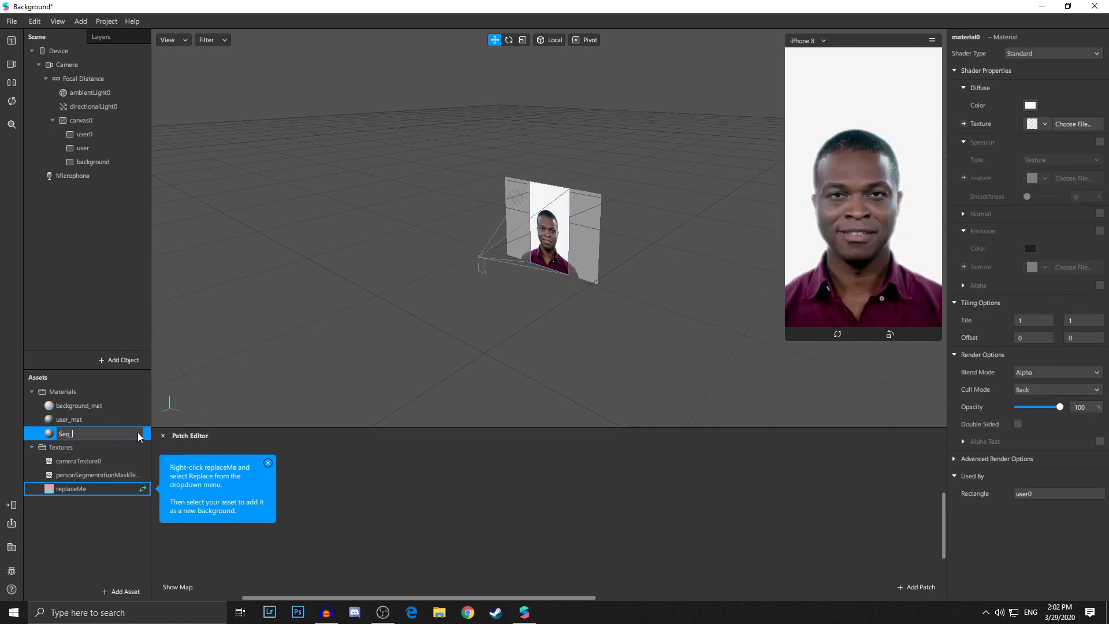
pyautogui.write('_2')
pyautogui.press('Return')
pyautogui.click(116, 433)
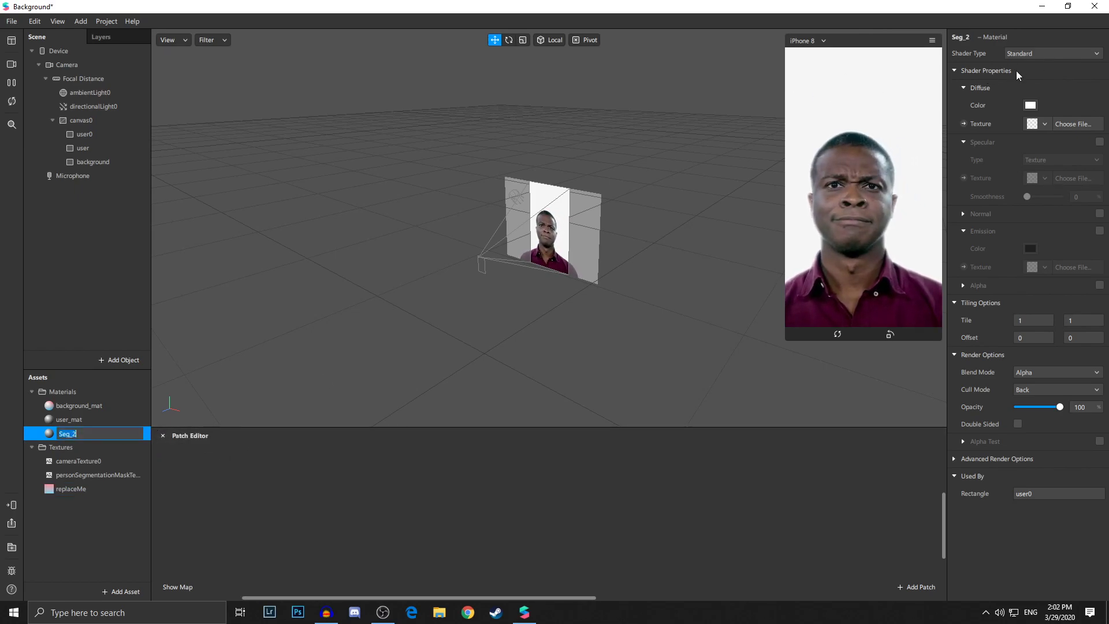
# Set Seg_2's shader type to Flat and drive its texture from a new patch.
pyautogui.click(1043, 53)
pyautogui.click(1034, 67)
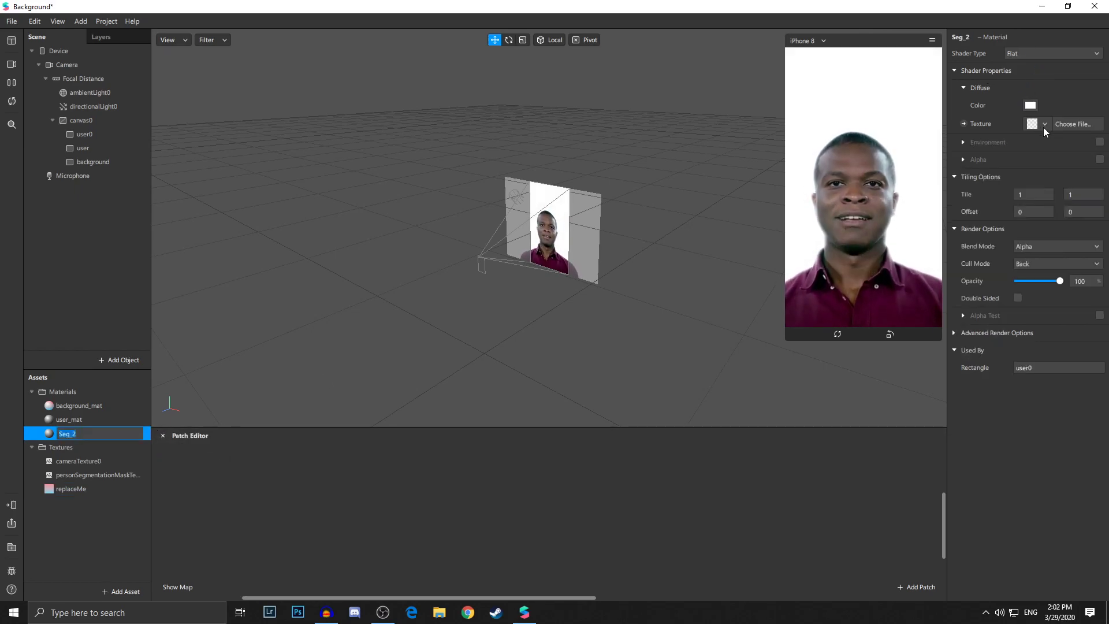
pyautogui.click(963, 124)
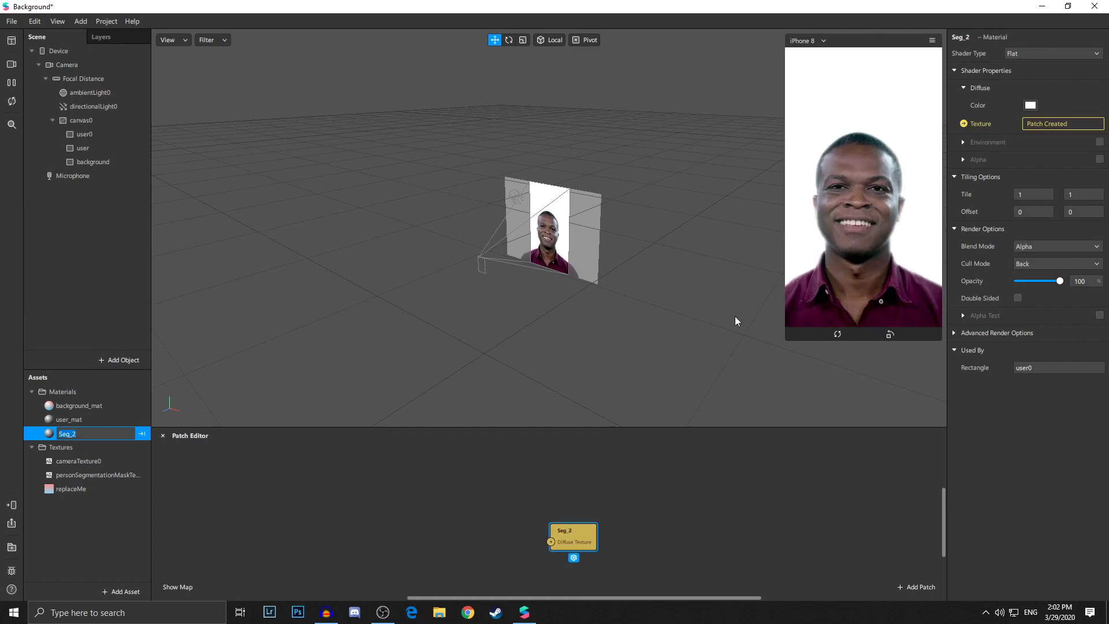
pyautogui.moveTo(585, 546); pyautogui.dragTo(616, 511)
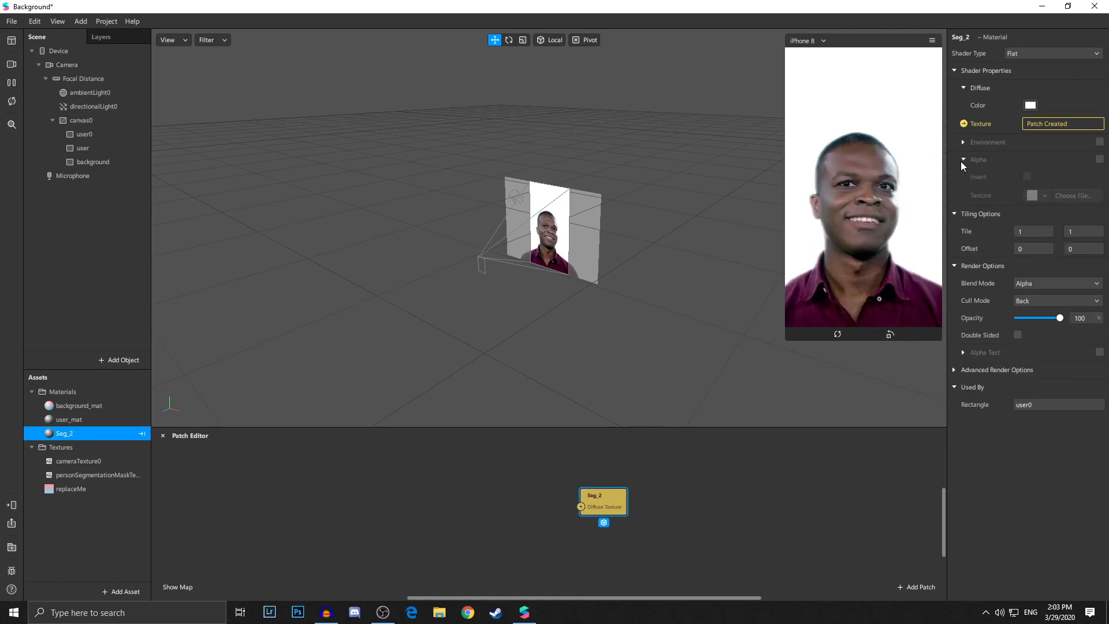
# Enable alpha on Seg_2 using personSegmentationMaskTexture1.
pyautogui.click(92, 67)
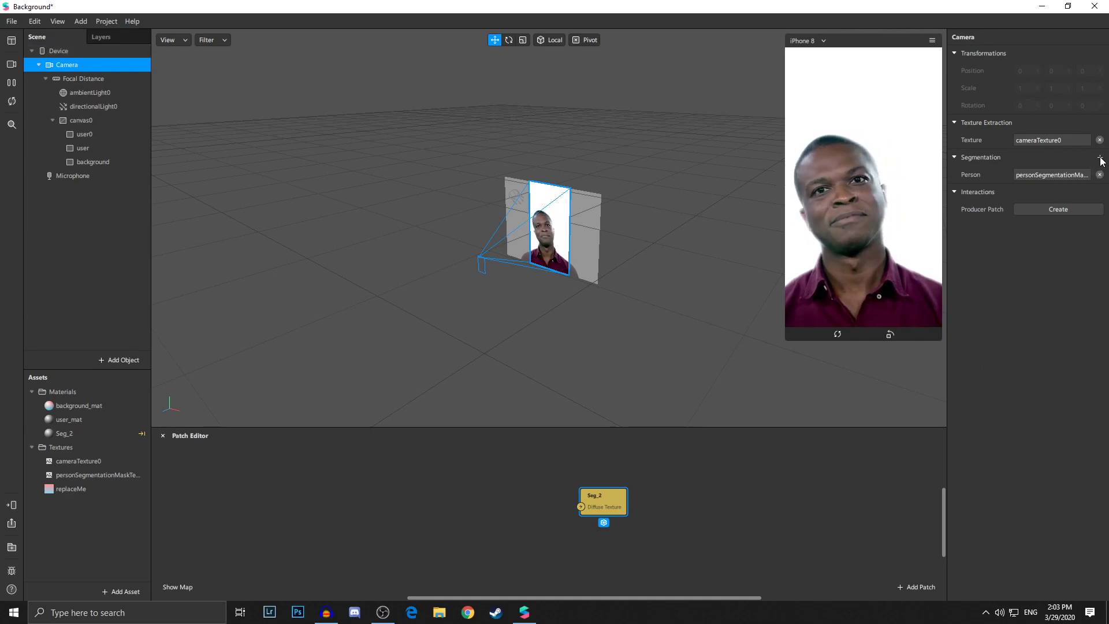
pyautogui.doubleClick(67, 433)
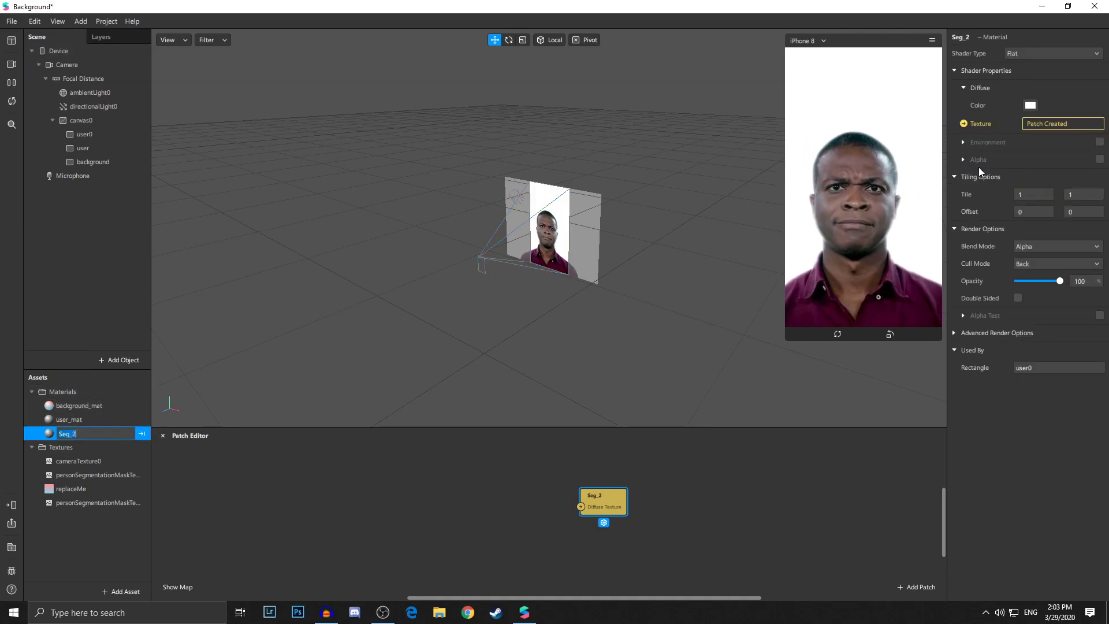
pyautogui.click(1100, 159)
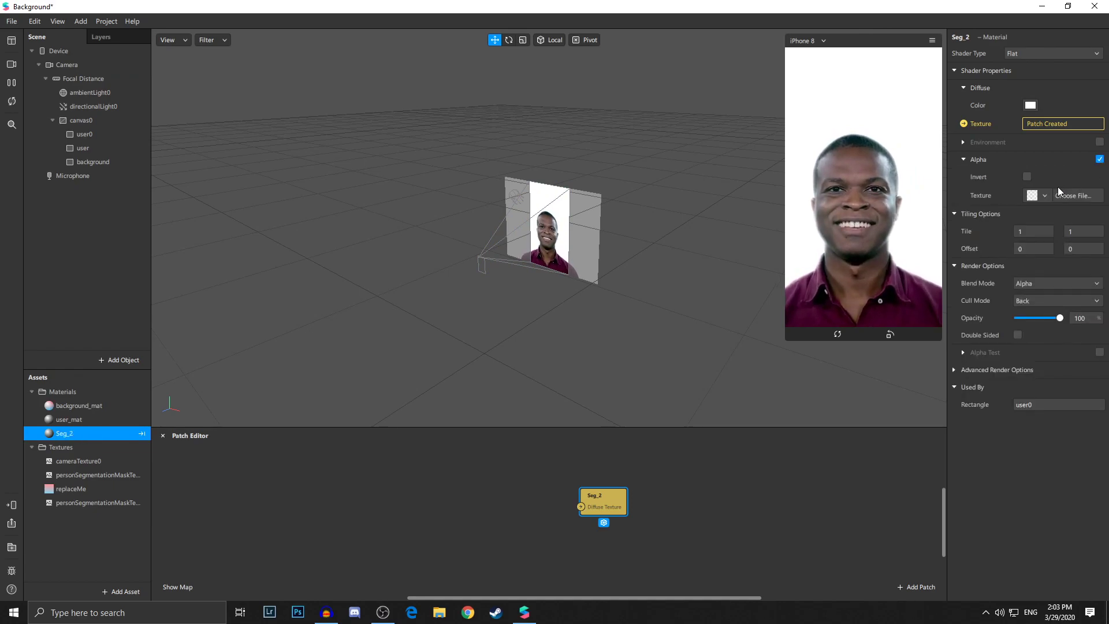
pyautogui.click(1045, 196)
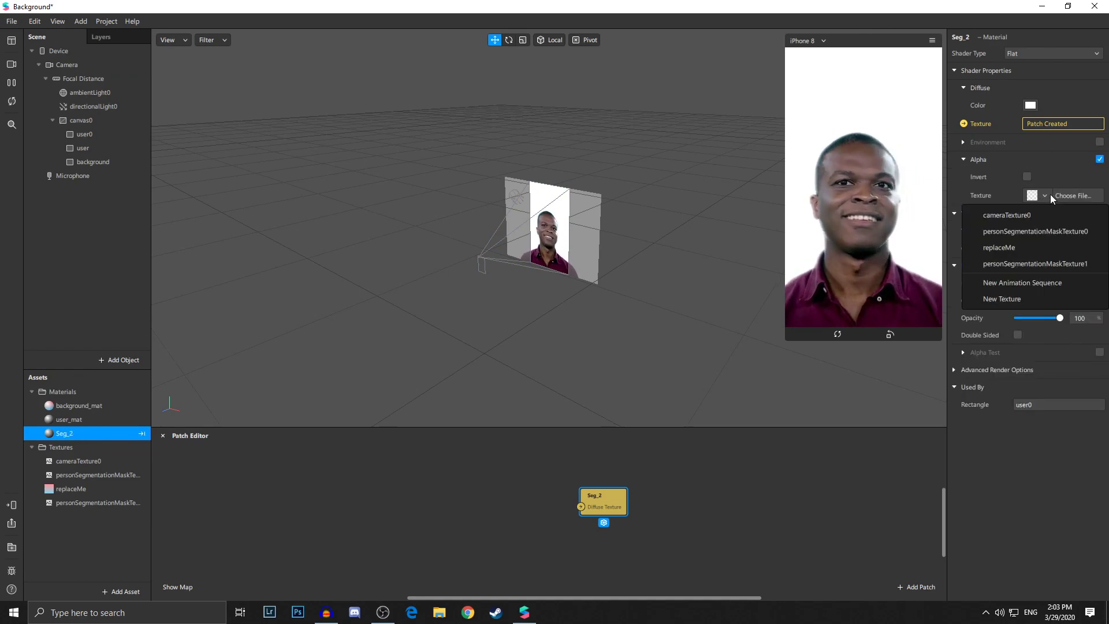
pyautogui.click(1054, 263)
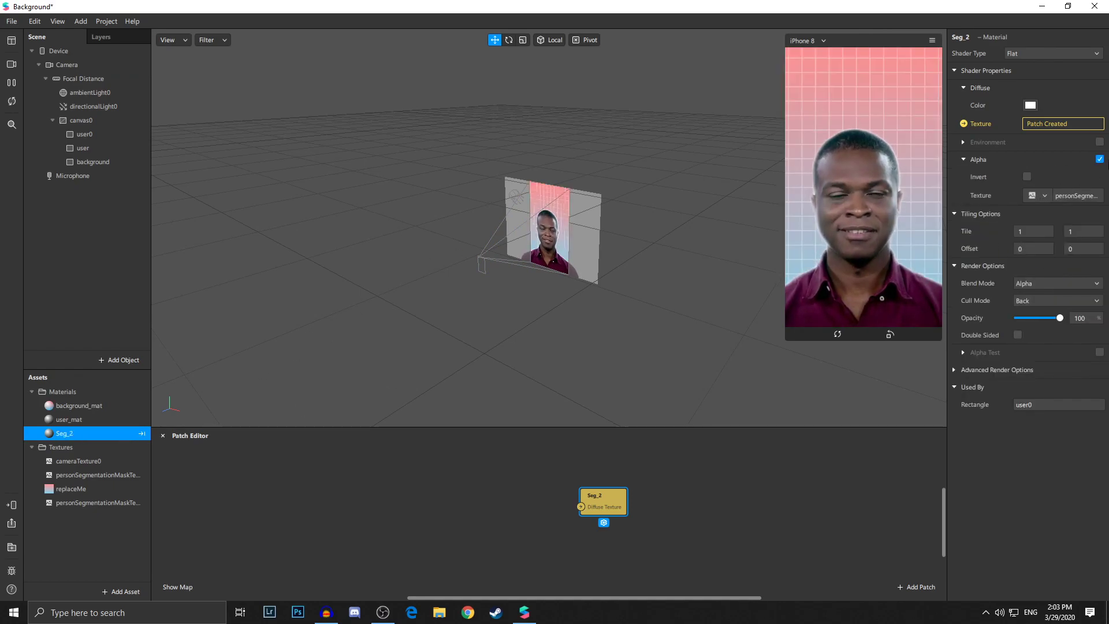
pyautogui.click(1046, 196)
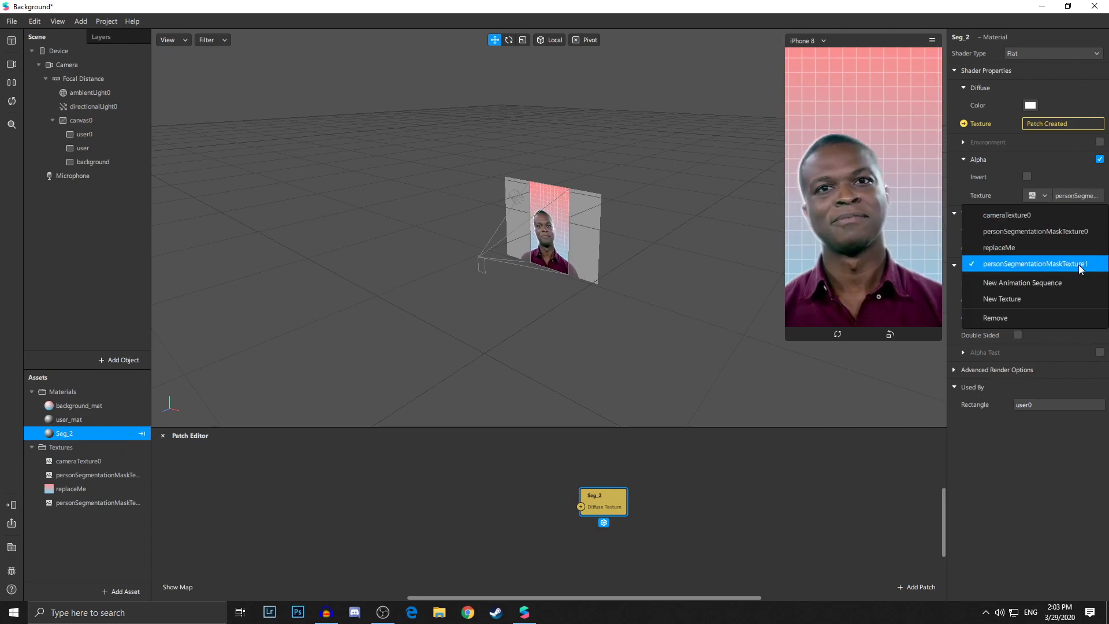
pyautogui.click(1030, 159)
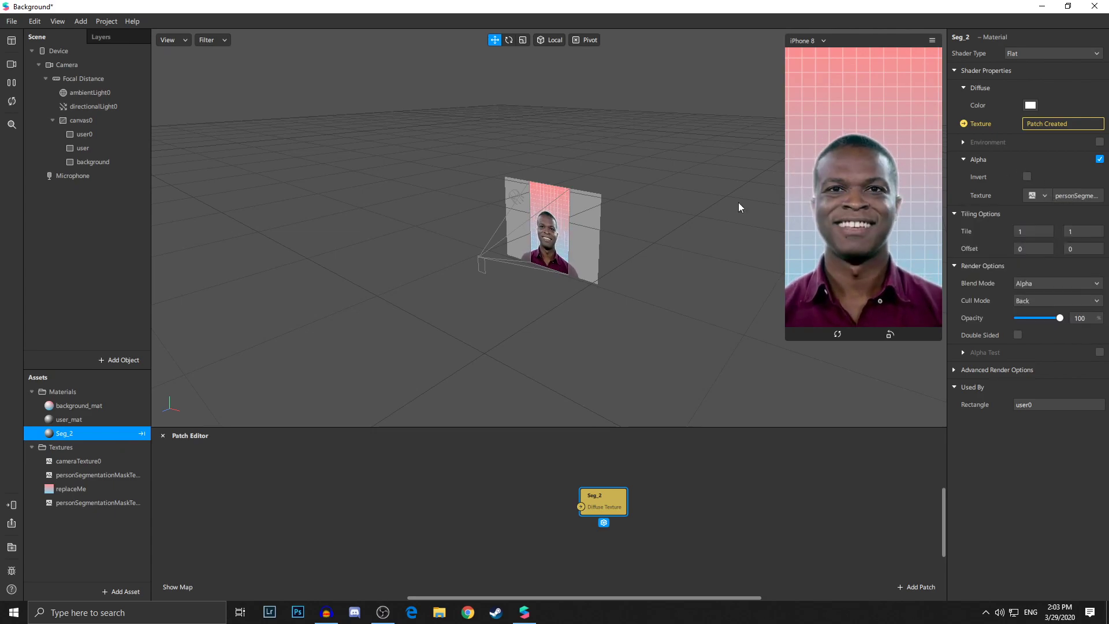
# Add a Loop Animation patch feeding a new To Range patch.
pyautogui.doubleClick(206, 483)
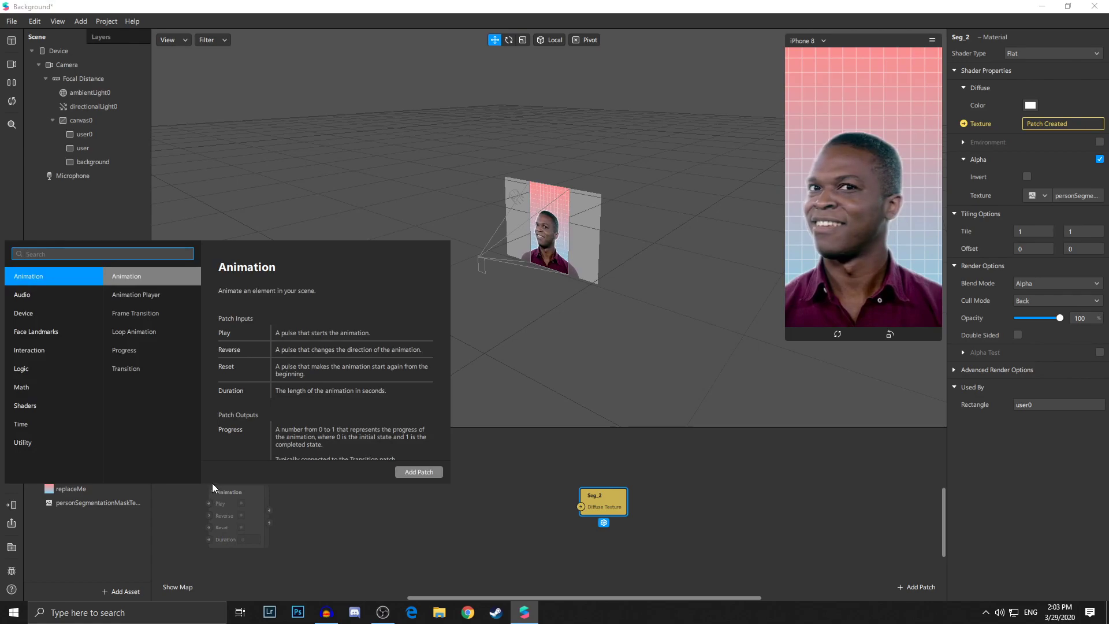
pyautogui.write('loop')
pyautogui.press('Return')
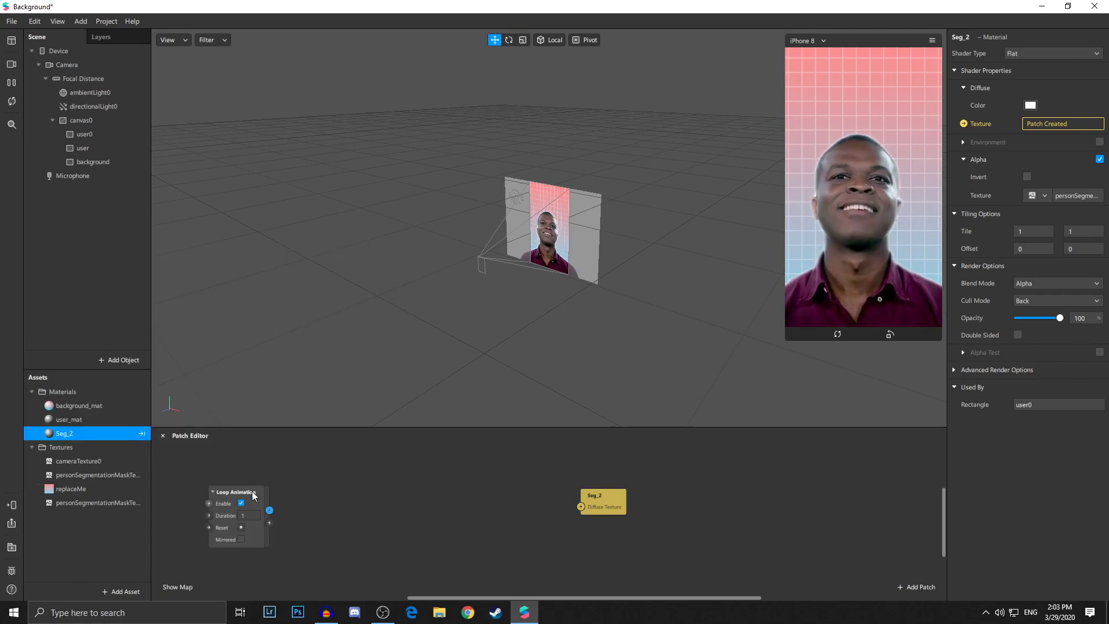
pyautogui.moveTo(270, 510); pyautogui.dragTo(321, 487)
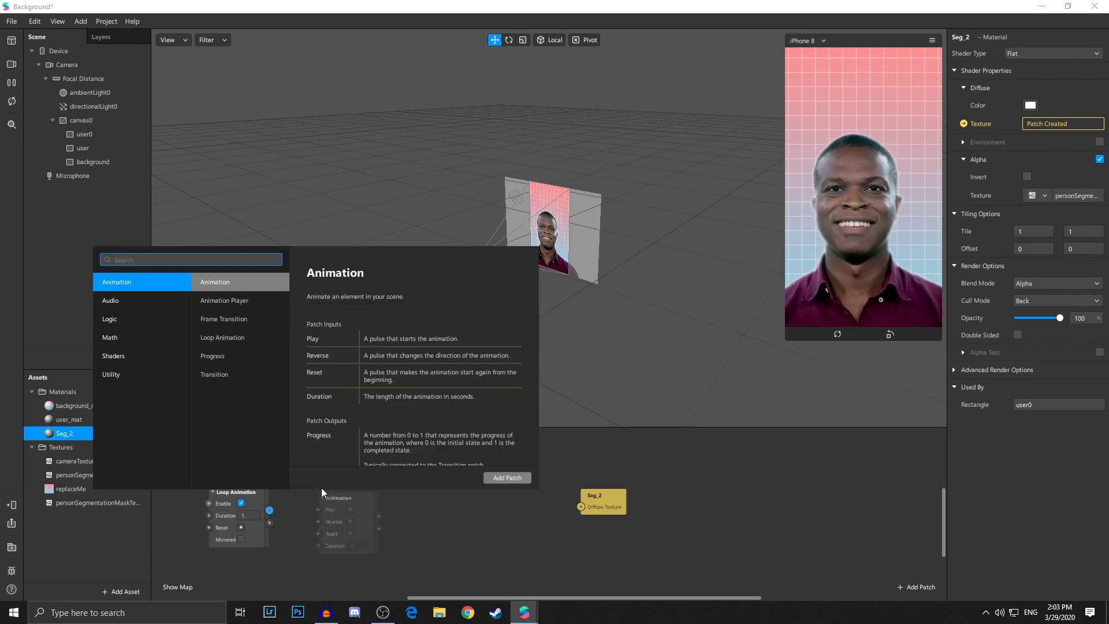
pyautogui.write('to')
pyautogui.press('Return')
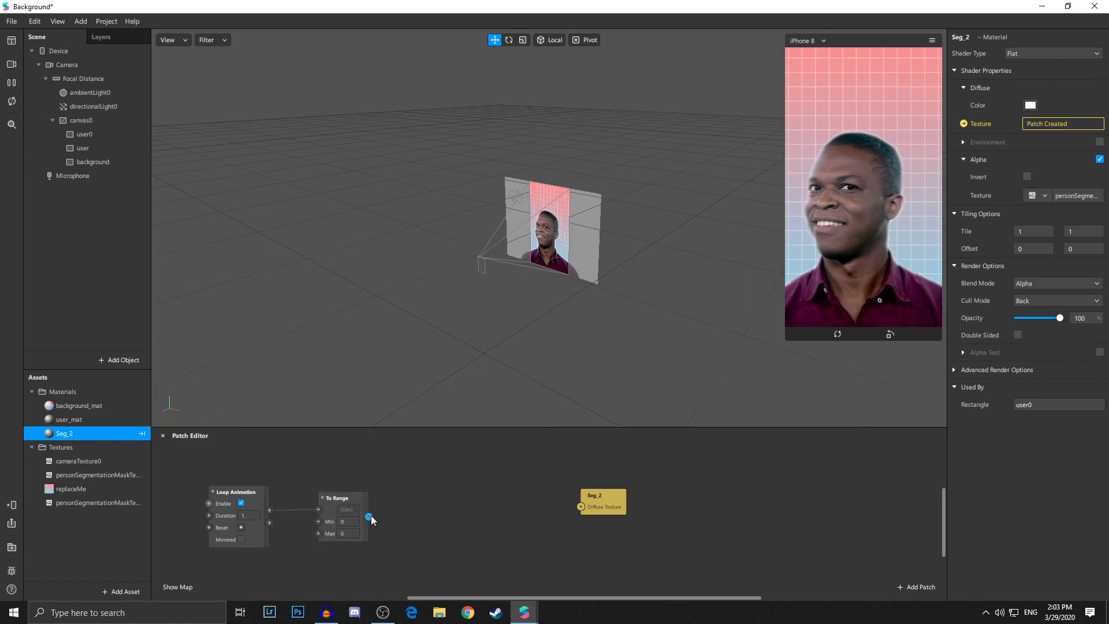
# Add an SDF Star patch with To Range wired into its Sides input.
pyautogui.moveTo(372, 522); pyautogui.dragTo(420, 501)
pyautogui.write('sdf')
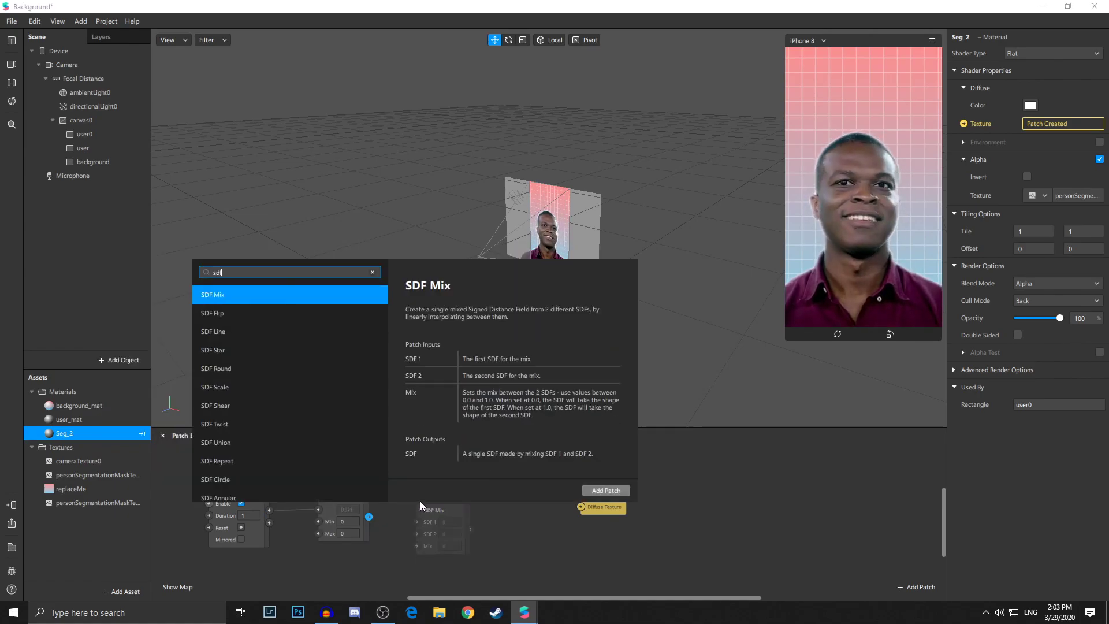
pyautogui.write(' star')
pyautogui.press('Return')
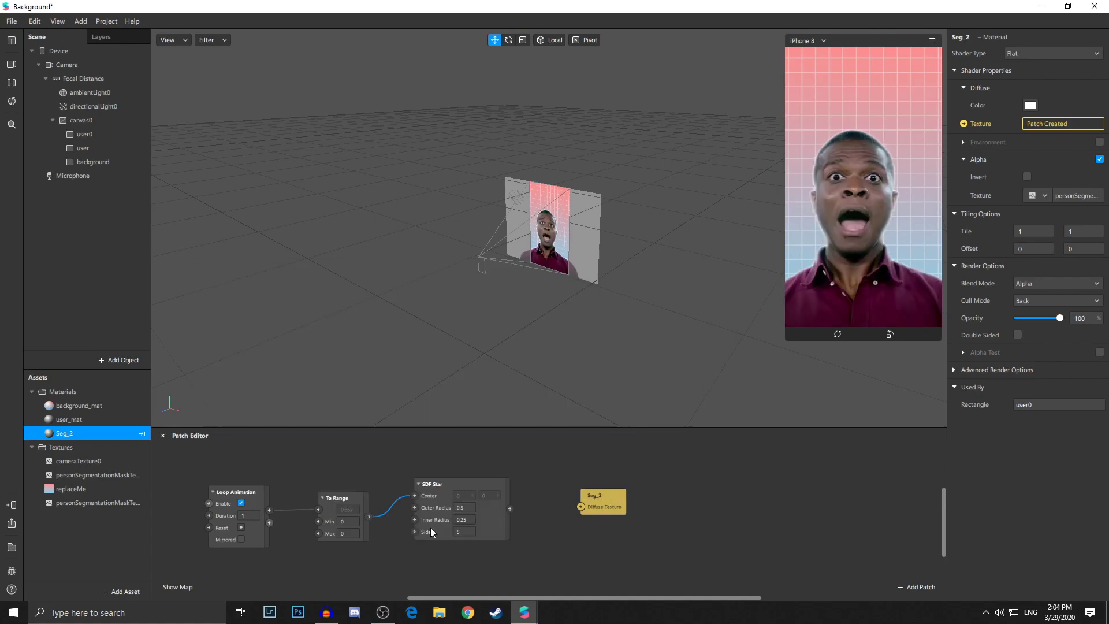
pyautogui.moveTo(414, 495)
pyautogui.mouseDown()
pyautogui.moveTo(390, 507)
pyautogui.moveTo(415, 532)
pyautogui.mouseUp()
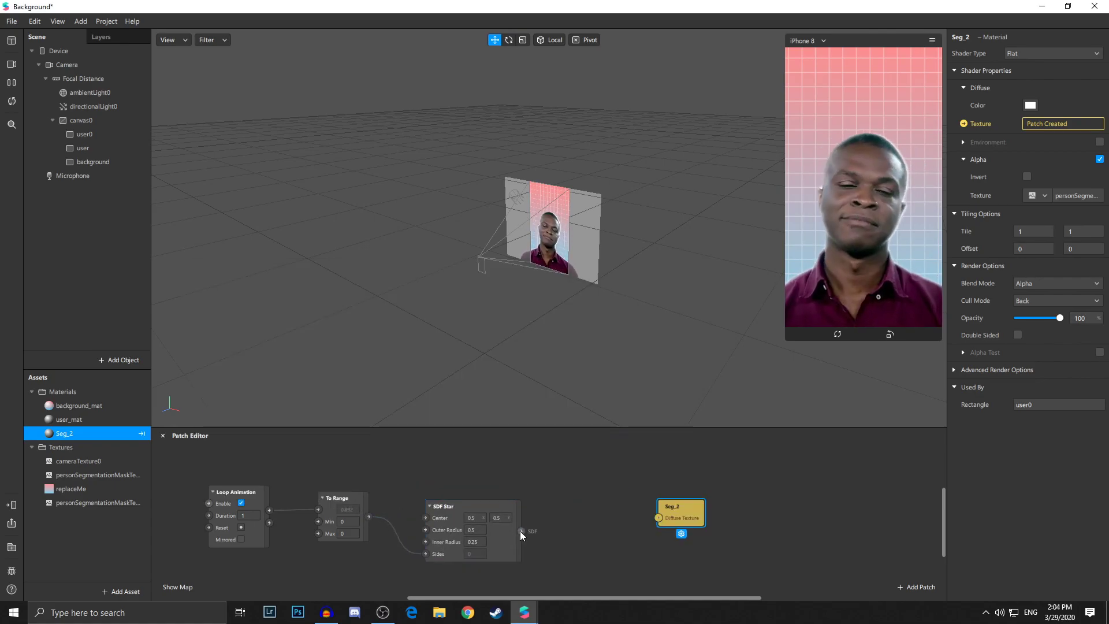
# Chain a Step patch and then a Mix patch after SDF Star.
pyautogui.moveTo(520, 531); pyautogui.dragTo(570, 505)
pyautogui.write('step')
pyautogui.press('Return')
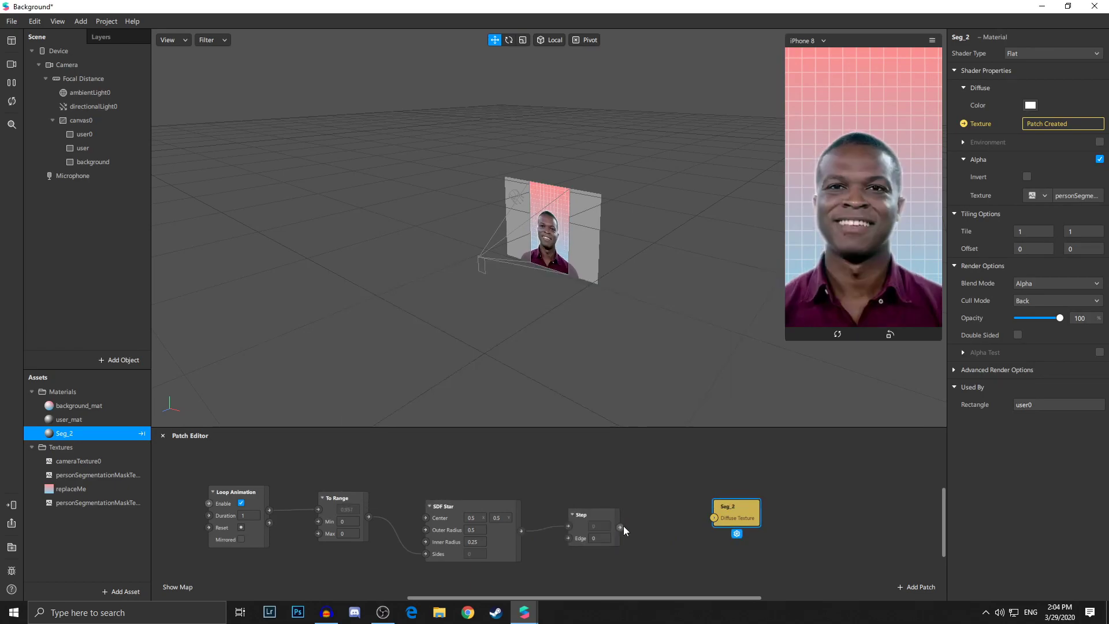
pyautogui.moveTo(620, 527); pyautogui.dragTo(663, 512)
pyautogui.write('mix')
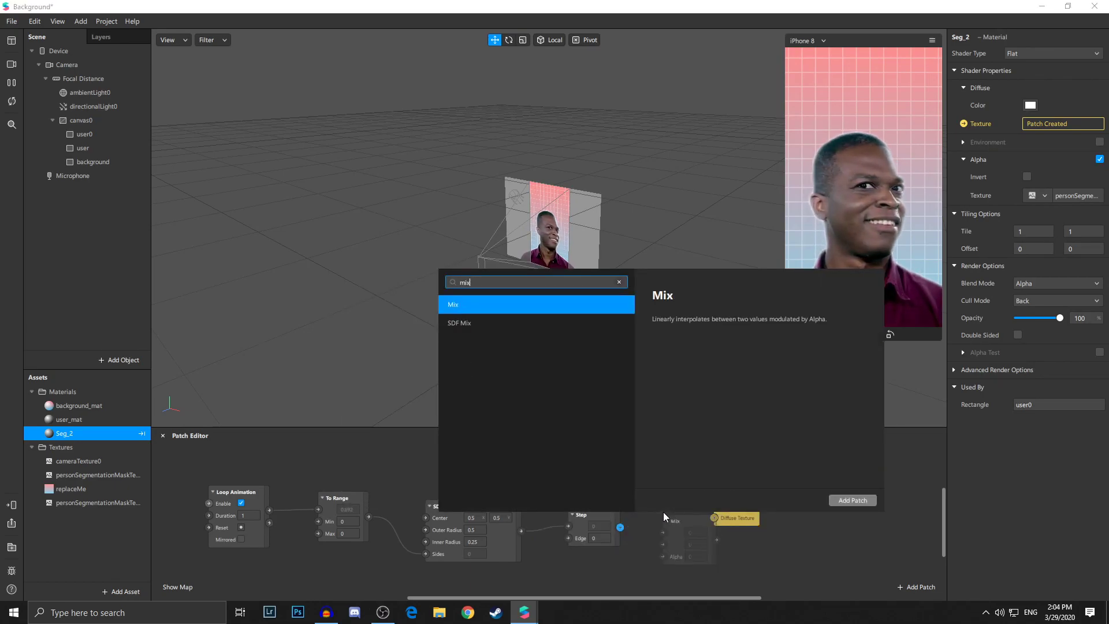
pyautogui.press('Return')
# Connect the Mix output to Seg_2's diffuse texture and tidy the graph.
pyautogui.click(656, 514)
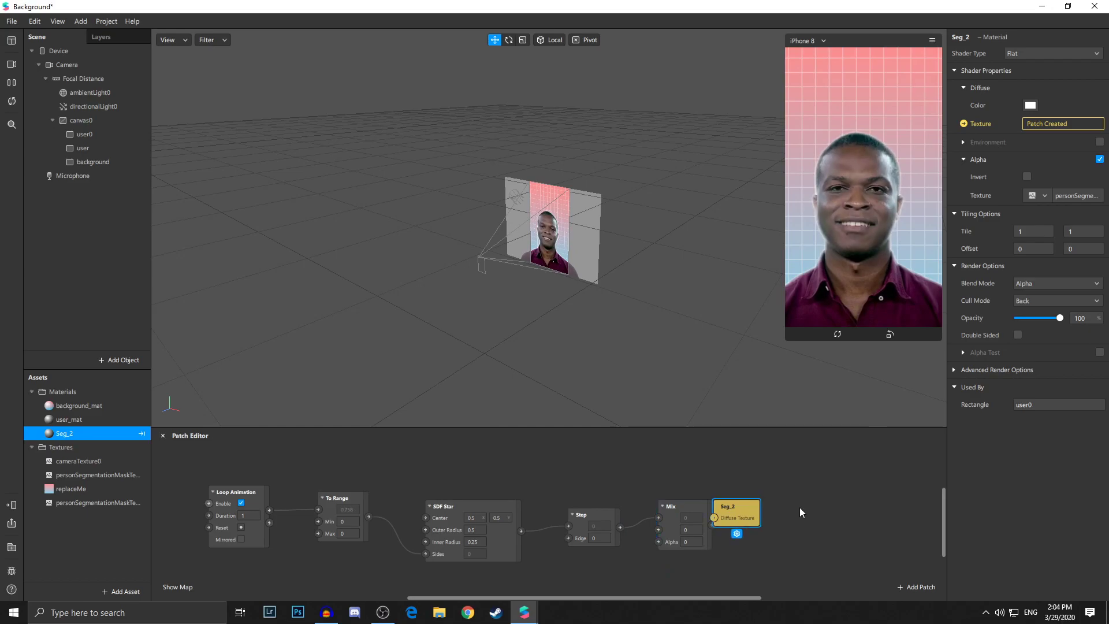
pyautogui.click(712, 525)
pyautogui.press('Escape')
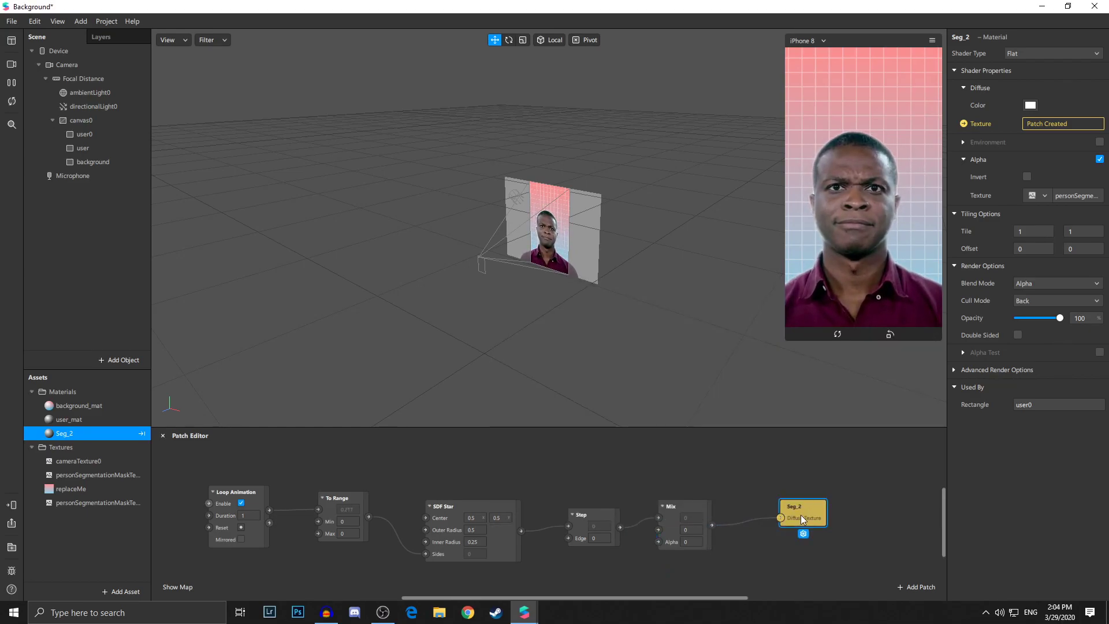
pyautogui.moveTo(785, 511); pyautogui.dragTo(774, 521)
# Set background_mat's texture to cameraTexture0.
pyautogui.click(103, 406)
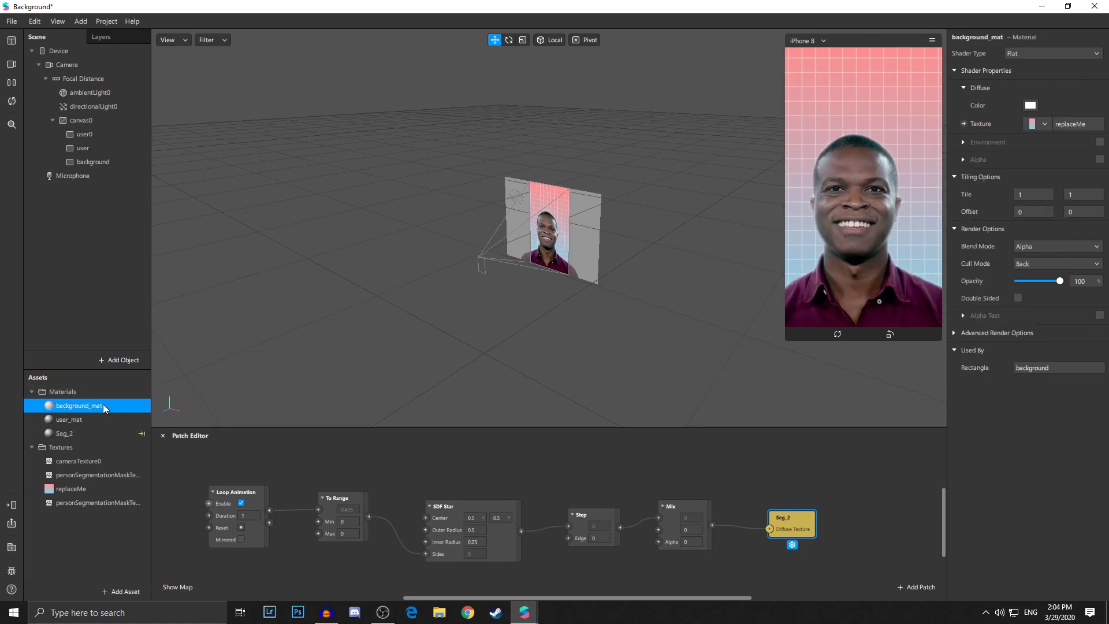
pyautogui.click(1044, 123)
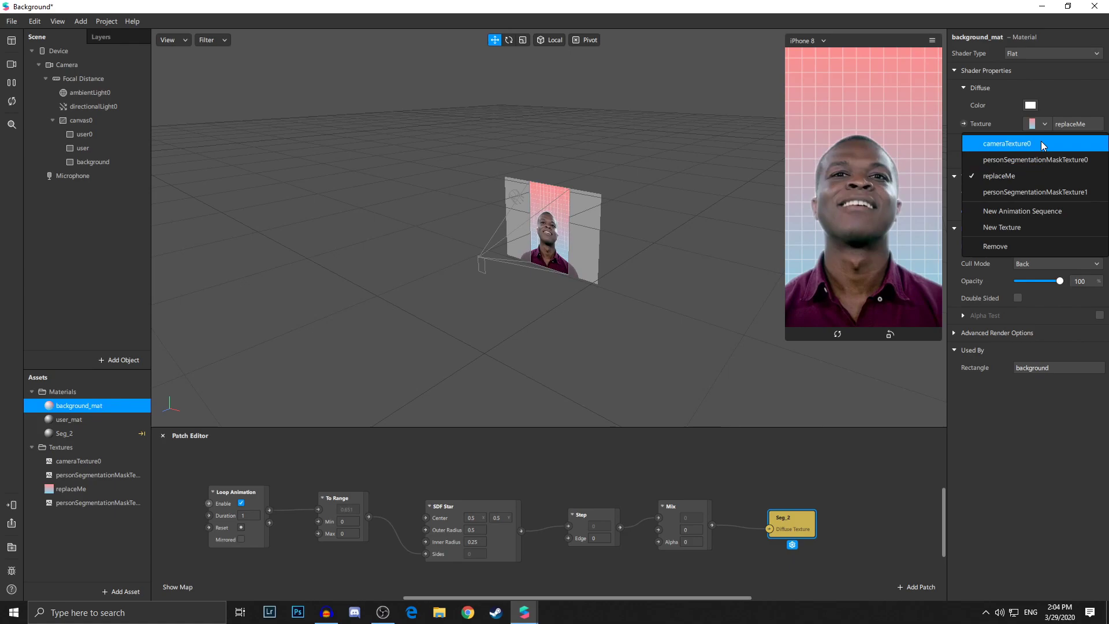
pyautogui.click(1040, 142)
# Switch the simulated camera preview to the smiling woman video.
pyautogui.click(81, 419)
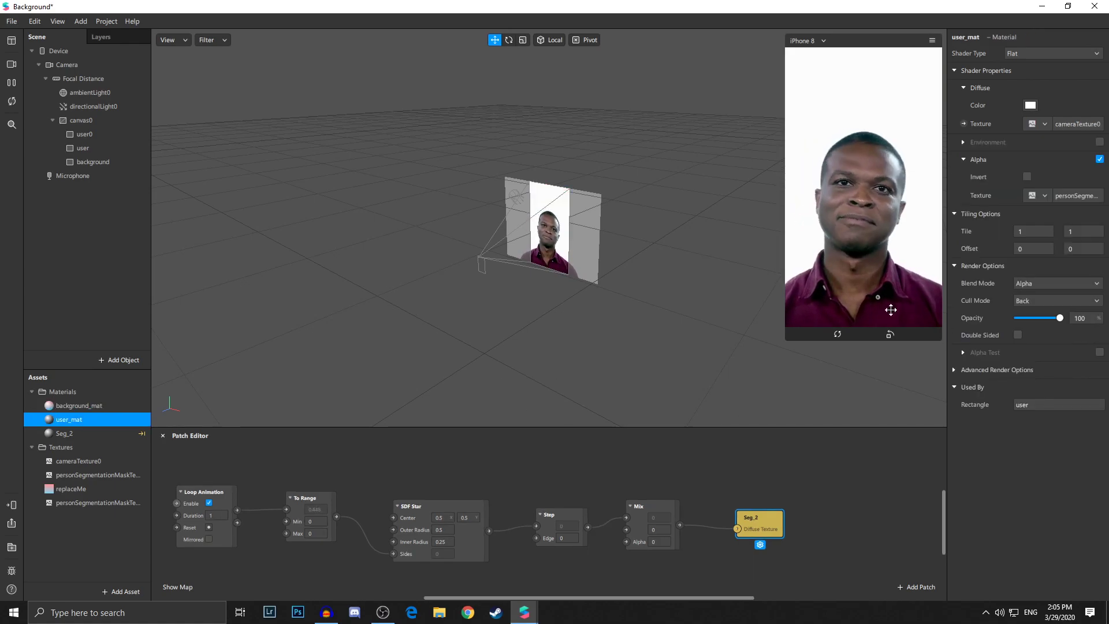
pyautogui.click(9, 68)
pyautogui.click(41, 219)
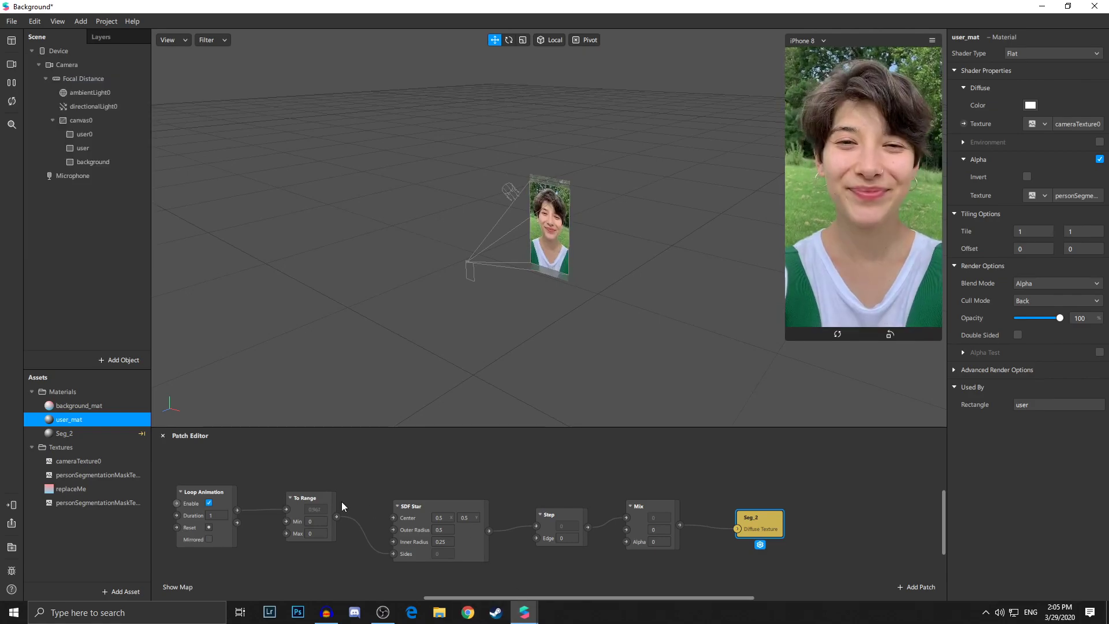
# Set the To Range patch to Min 50 and Max 100.
pyautogui.click(314, 522)
pyautogui.write('50')
pyautogui.press('Tab')
pyautogui.write('100')
pyautogui.press('Return')
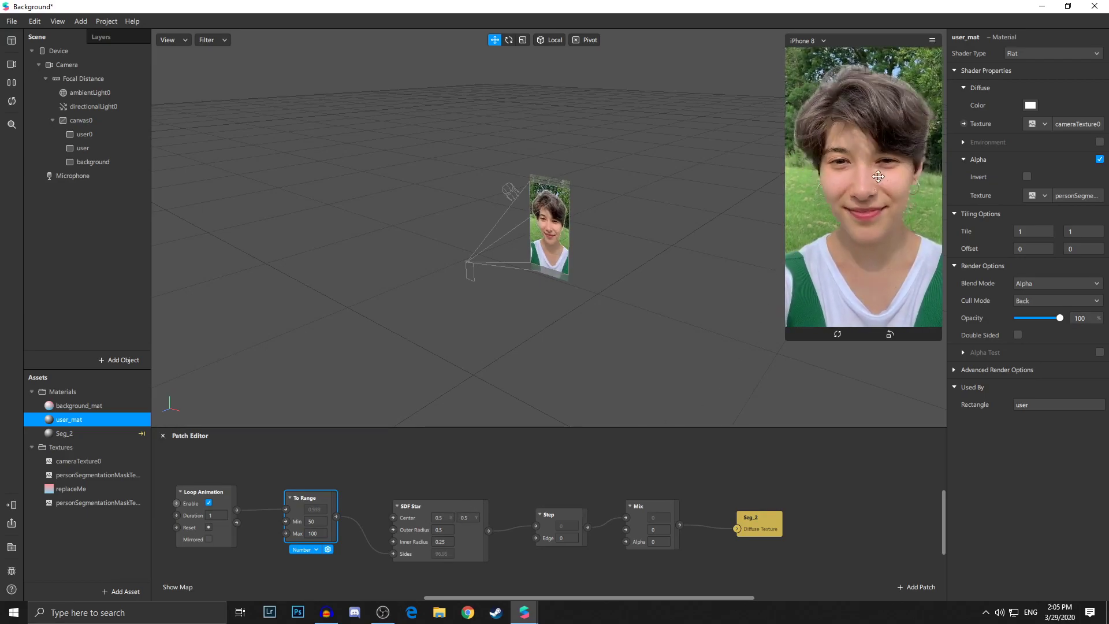
# Increase Mask Size on both segmentation mask textures, reaching 5.29, to form the dashed outline.
pyautogui.click(113, 472)
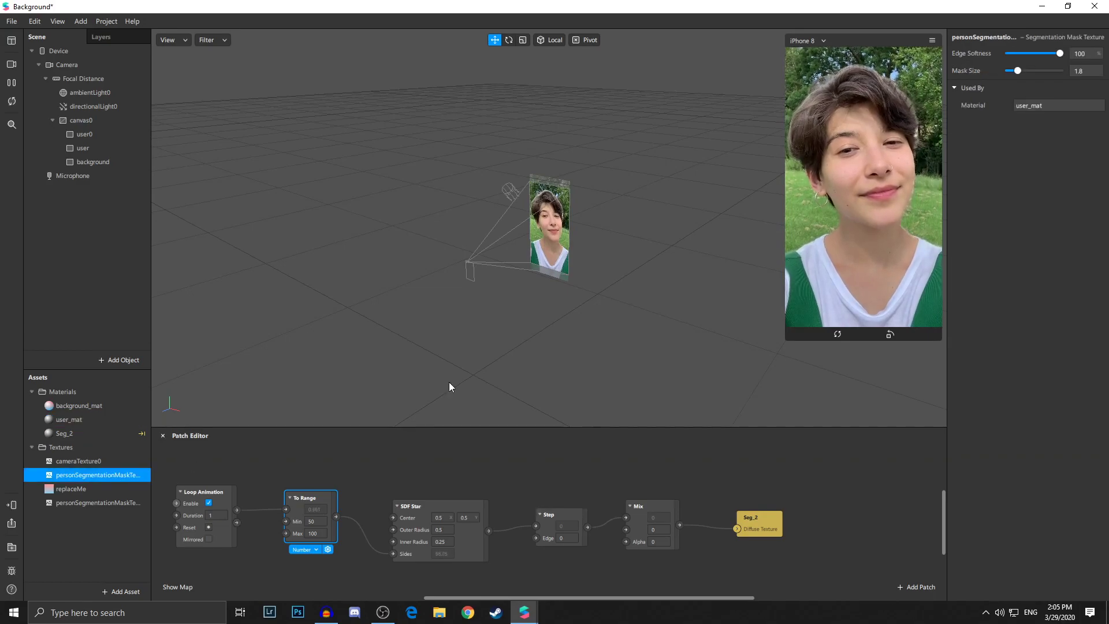
pyautogui.moveTo(1019, 71); pyautogui.dragTo(1025, 70)
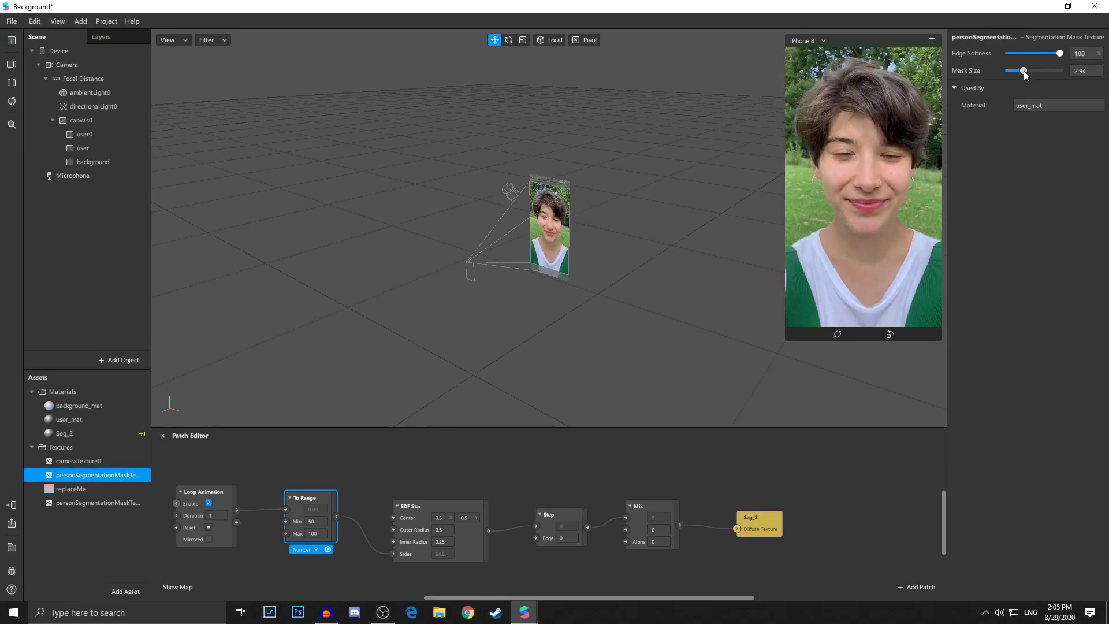
pyautogui.click(95, 499)
pyautogui.moveTo(1019, 71); pyautogui.dragTo(1036, 69)
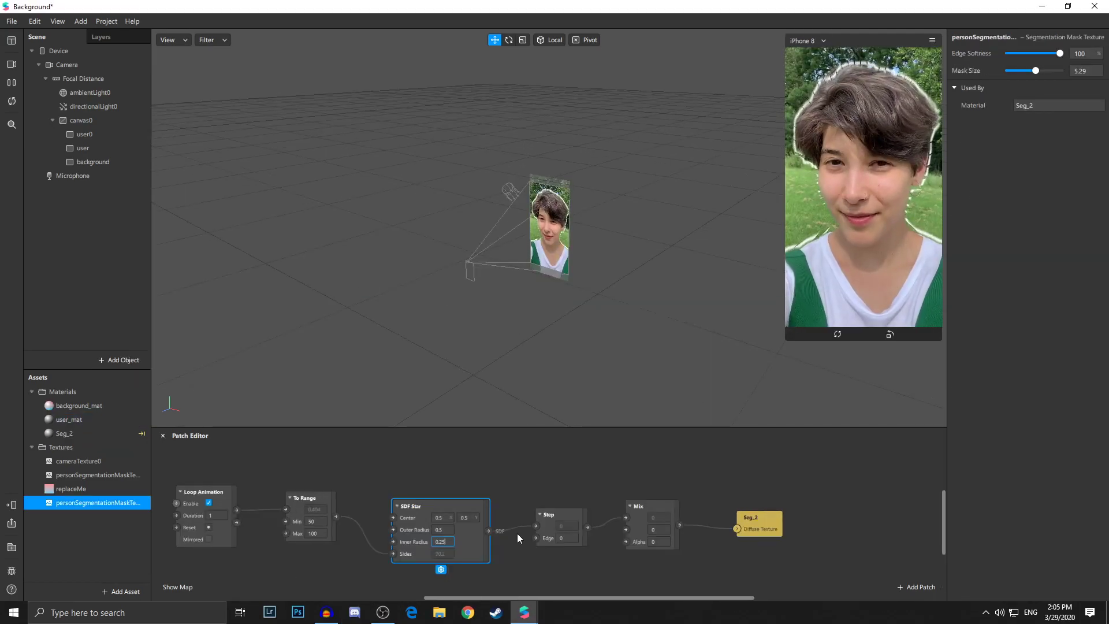
# Set SDF Star's Inner Radius to 0.3.
pyautogui.press('BackSpace')
pyautogui.press('BackSpace')
pyautogui.write('3')
pyautogui.press('Return')
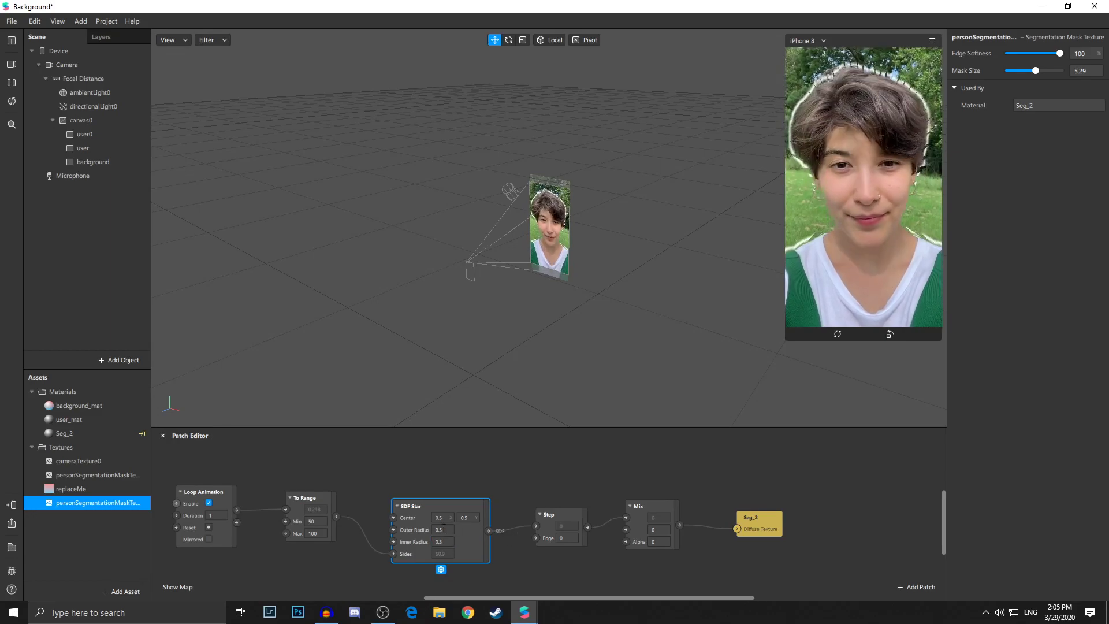
# Enter 0.9 as SDF Star's Outer Radius and select the background_mat material.
pyautogui.write('.9')
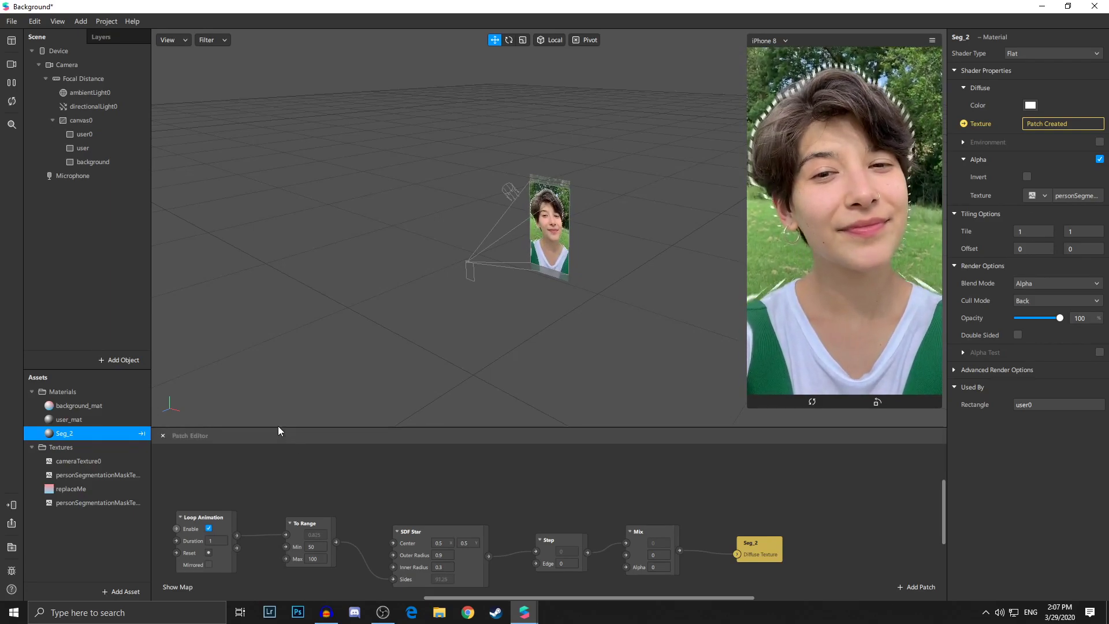
pyautogui.click(116, 406)
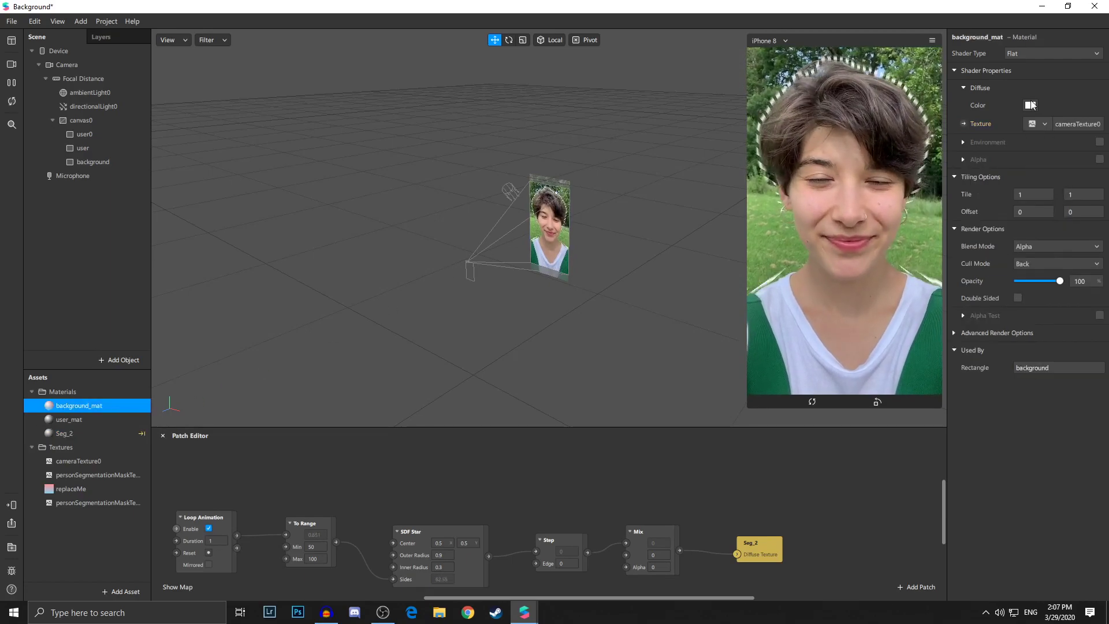
pyautogui.click(1030, 104)
pyautogui.moveTo(563, 203); pyautogui.dragTo(498, 146)
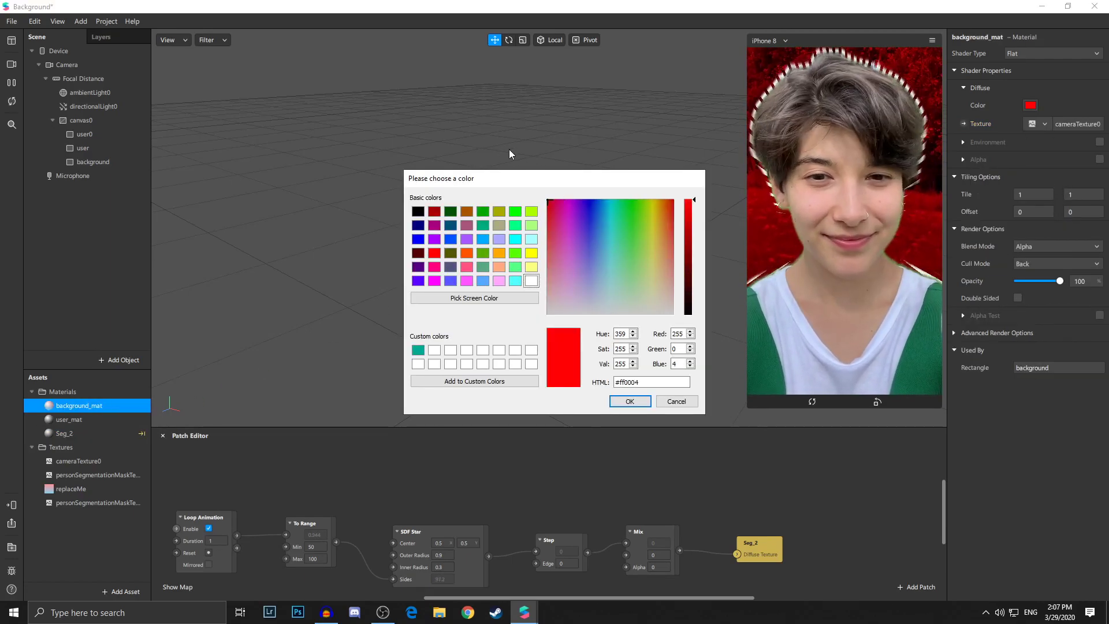
pyautogui.click(677, 402)
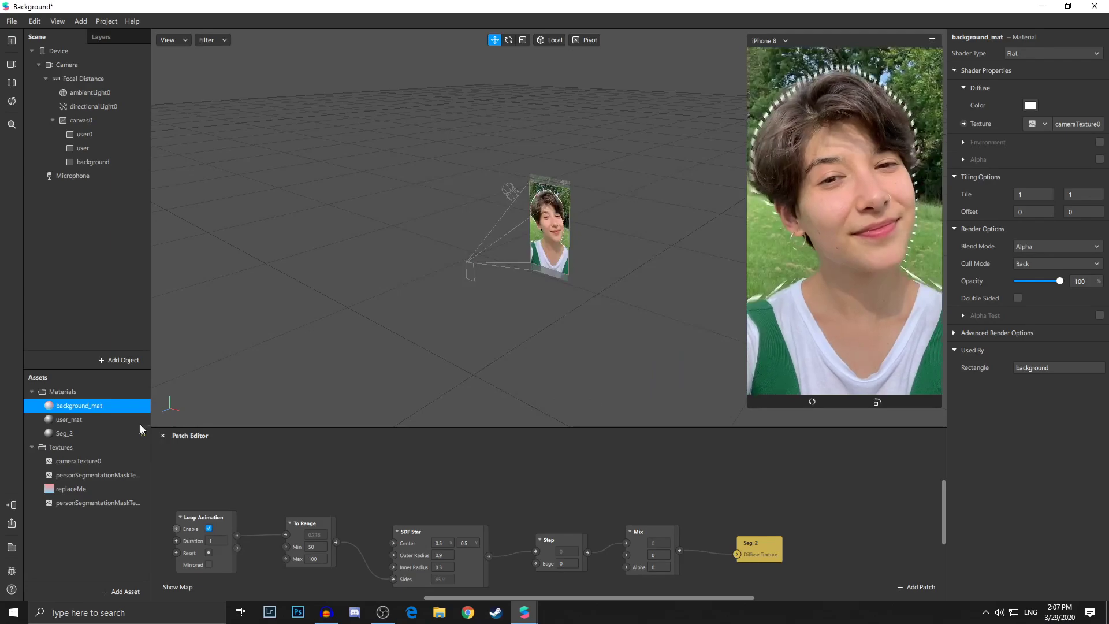
pyautogui.click(88, 436)
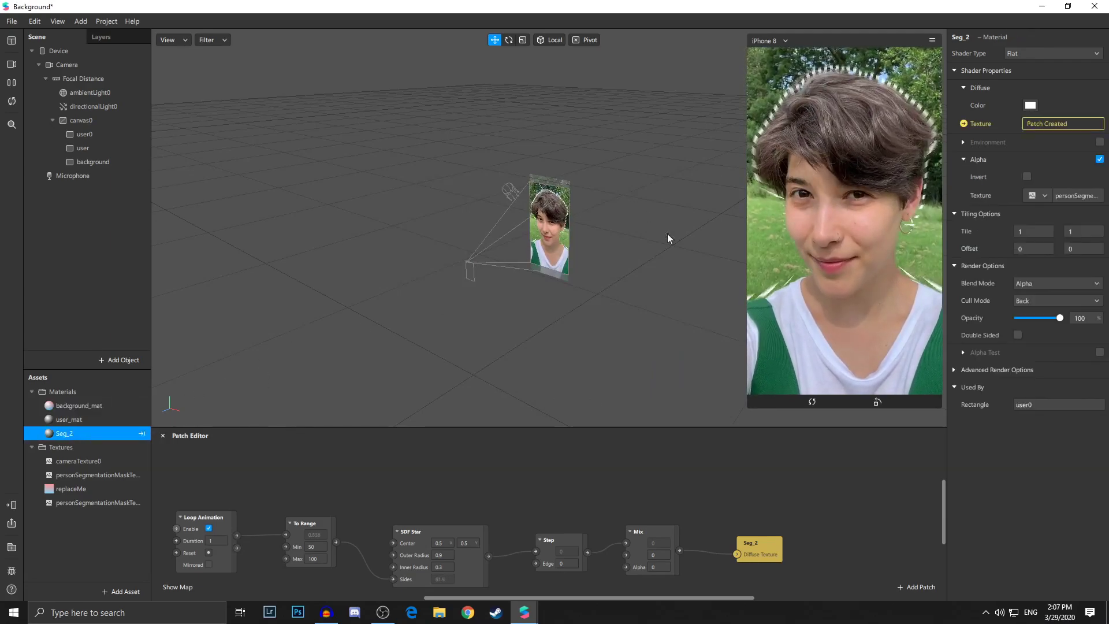
pyautogui.click(1030, 105)
pyautogui.moveTo(617, 225)
pyautogui.mouseDown()
pyautogui.moveTo(511, 151)
pyautogui.moveTo(649, 204)
pyautogui.moveTo(491, 155)
pyautogui.mouseUp()
pyautogui.click(552, 217)
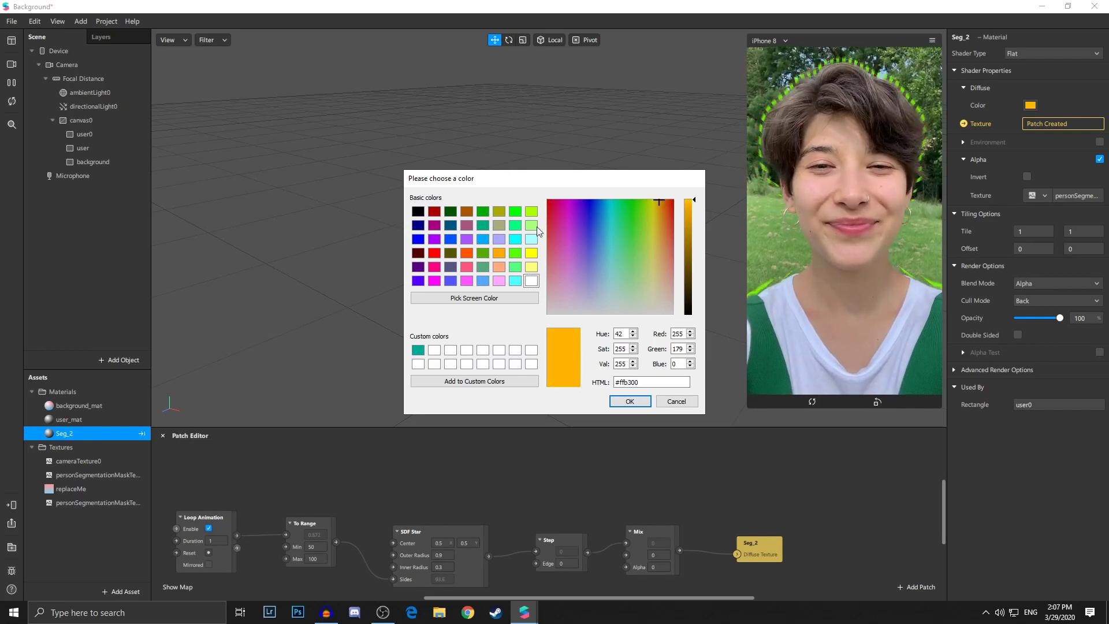
pyautogui.click(531, 280)
pyautogui.click(629, 402)
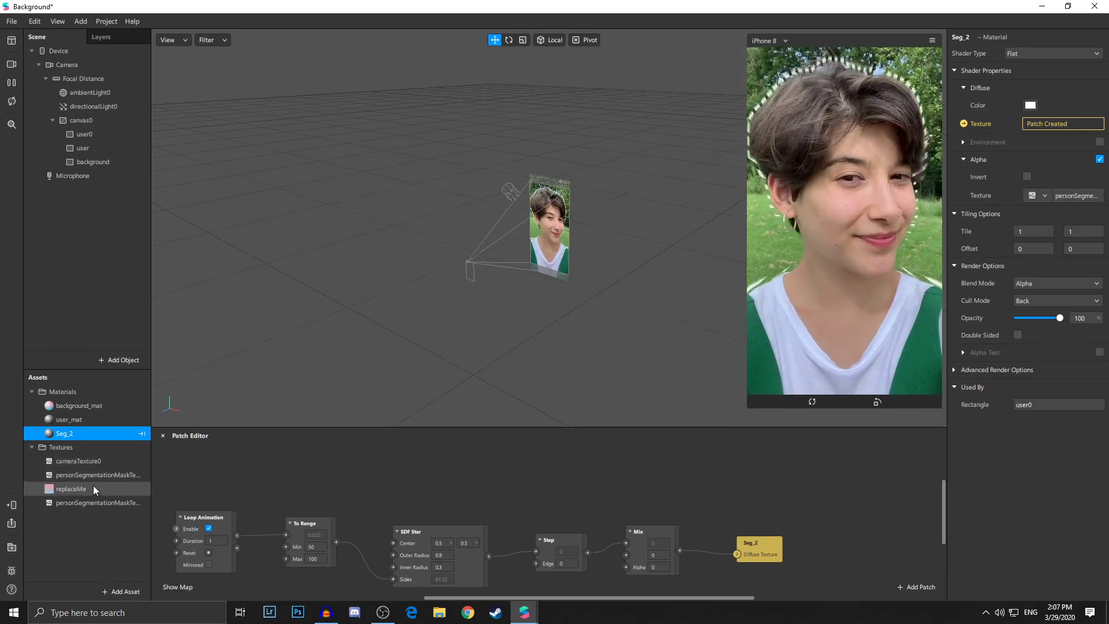
pyautogui.scroll(2, 412, 488)
pyautogui.scroll(1, 375, 474)
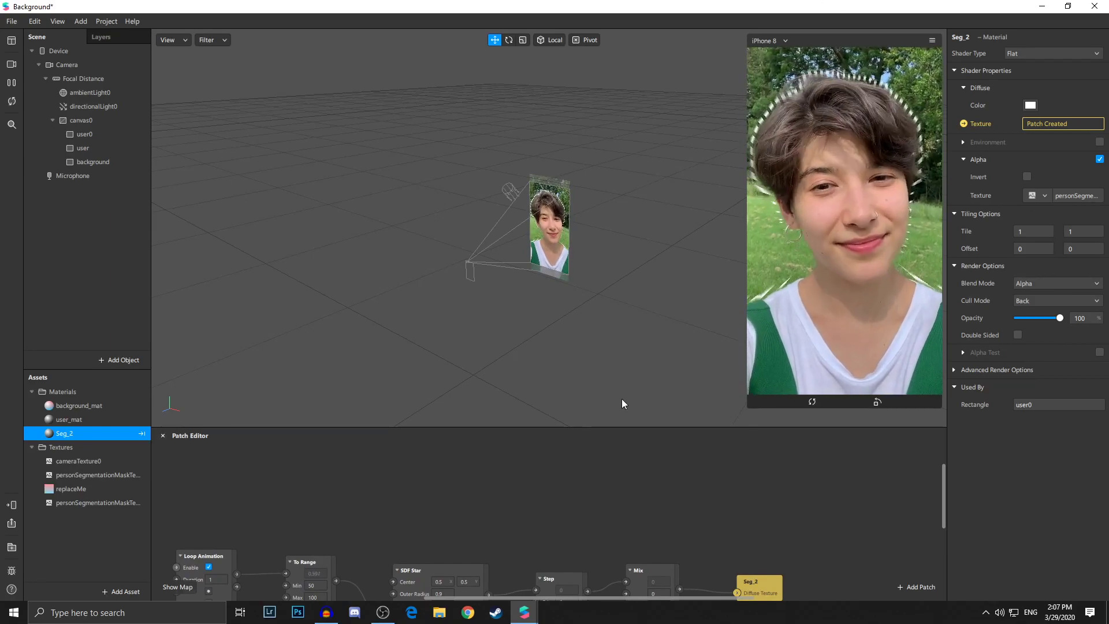
# Add a Gradient patch to the Patch Editor.
pyautogui.doubleClick(342, 475)
pyautogui.write('grad')
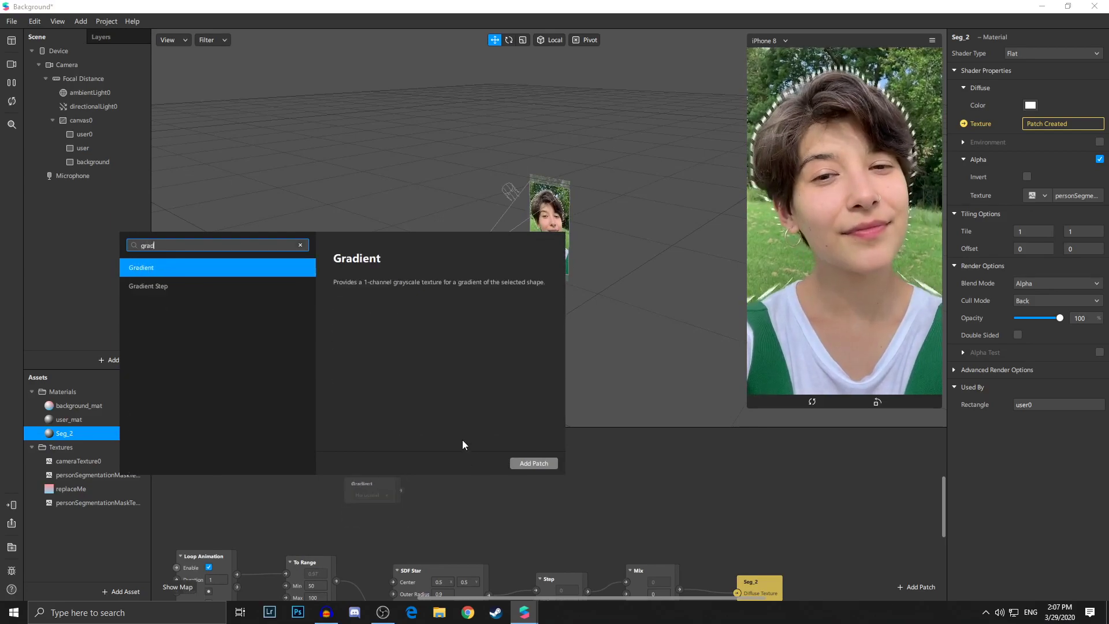
pyautogui.click(533, 462)
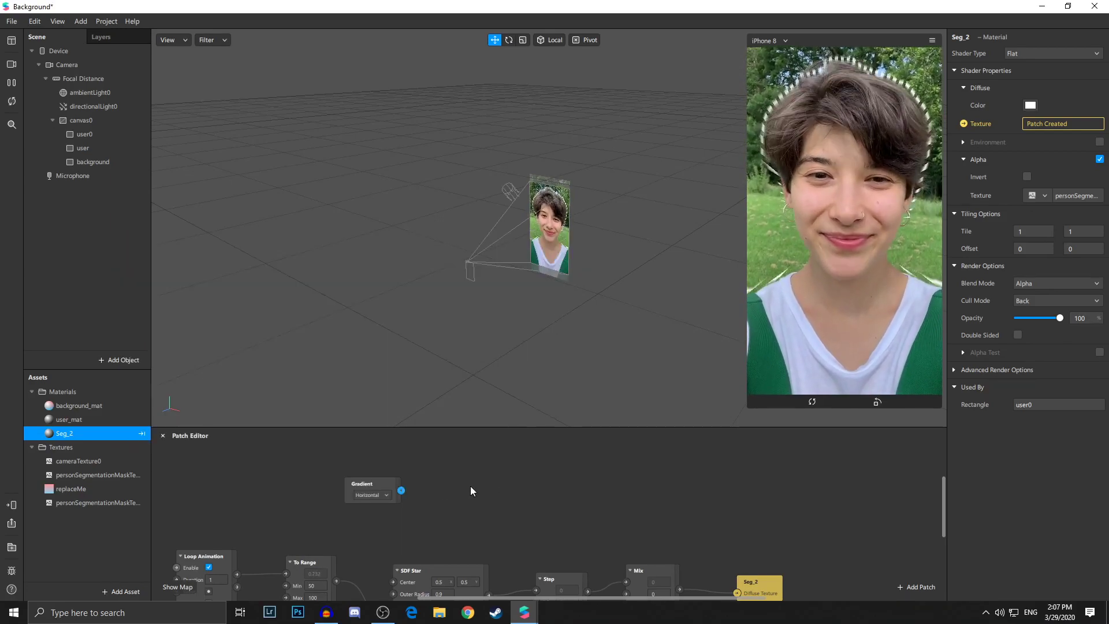
# Feed the Gradient into a new Color-type Mix patch and start wiring its output onward.
pyautogui.doubleClick(448, 476)
pyautogui.write('mix')
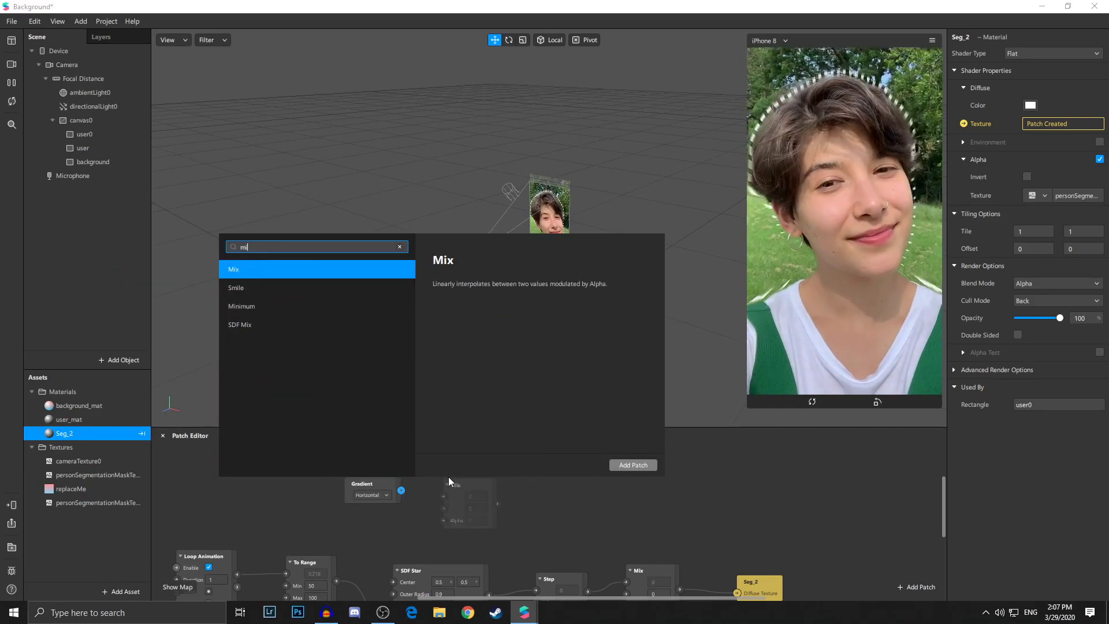
pyautogui.press('Return')
pyautogui.click(456, 496)
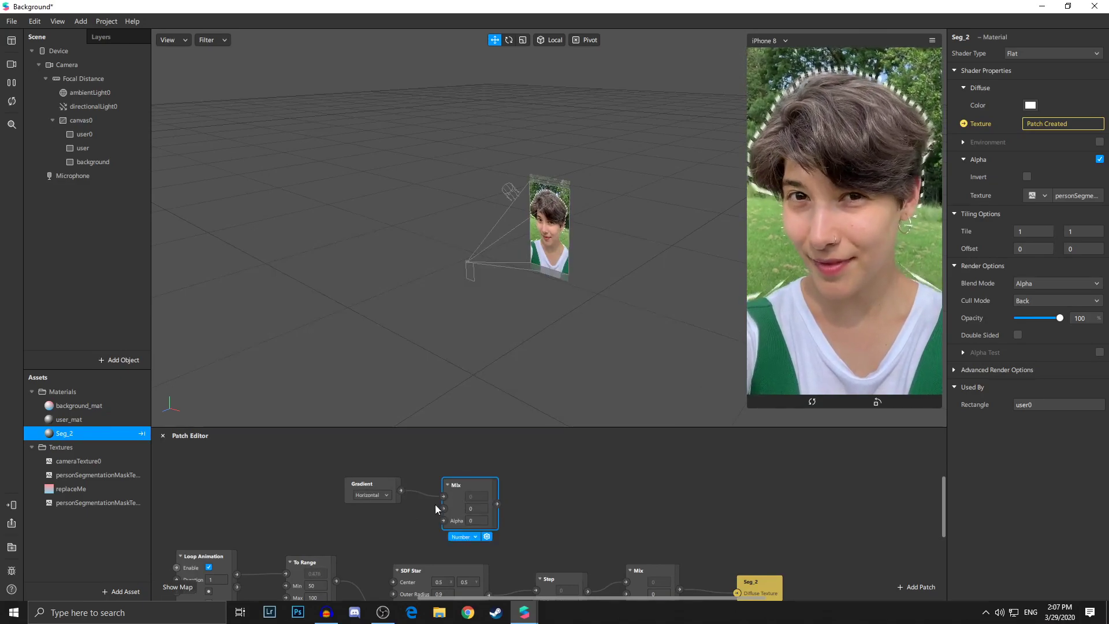
pyautogui.click(462, 536)
pyautogui.click(493, 557)
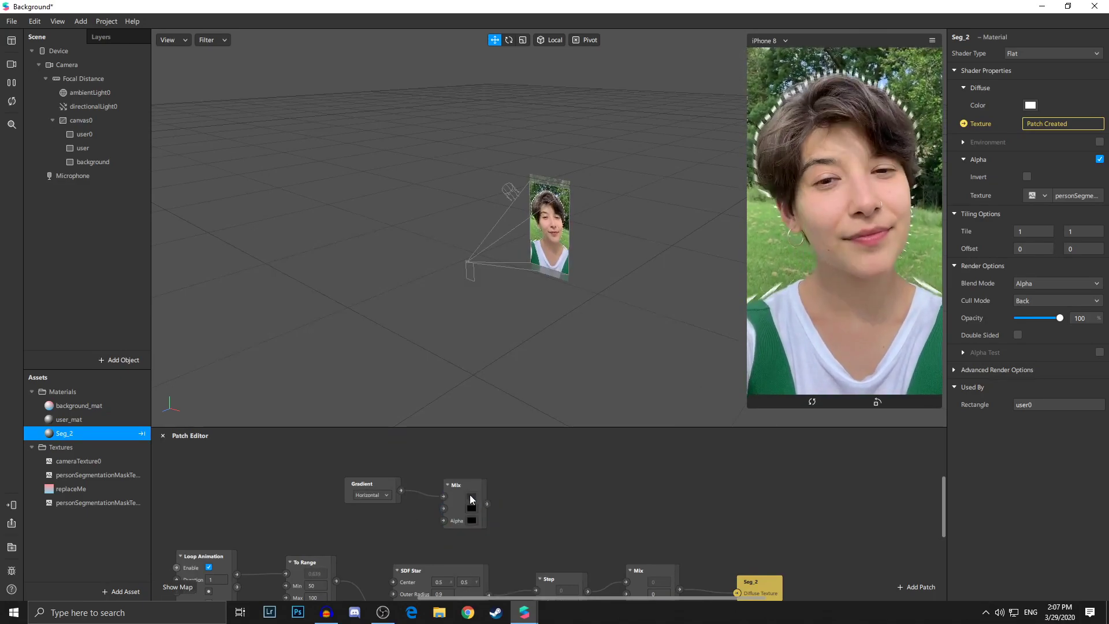
pyautogui.moveTo(526, 511); pyautogui.dragTo(626, 580)
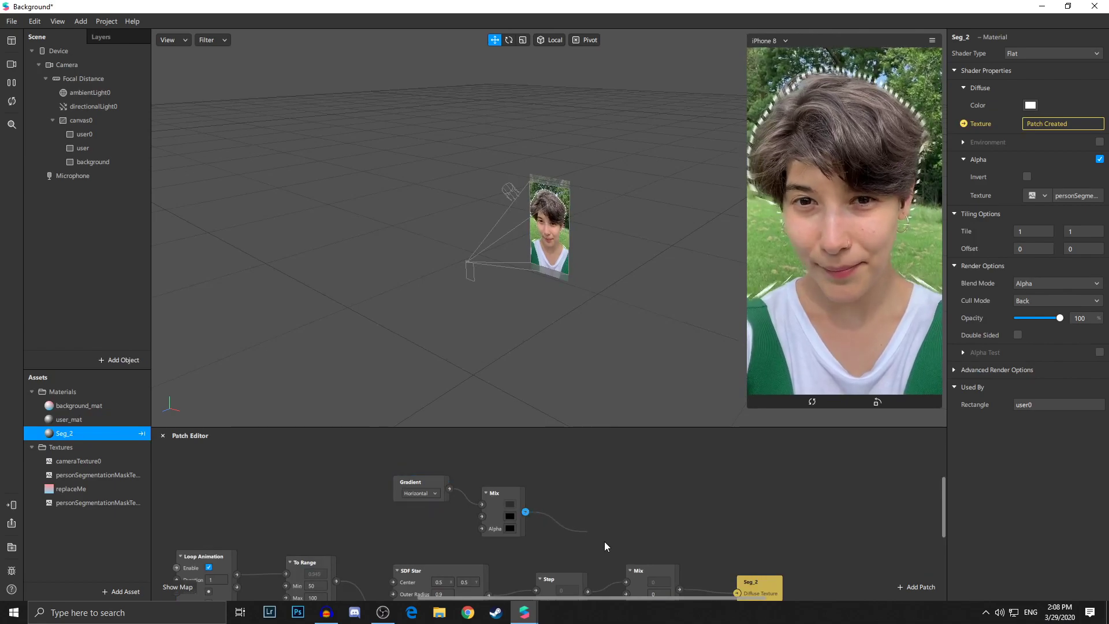
pyautogui.scroll(-2, 625, 533)
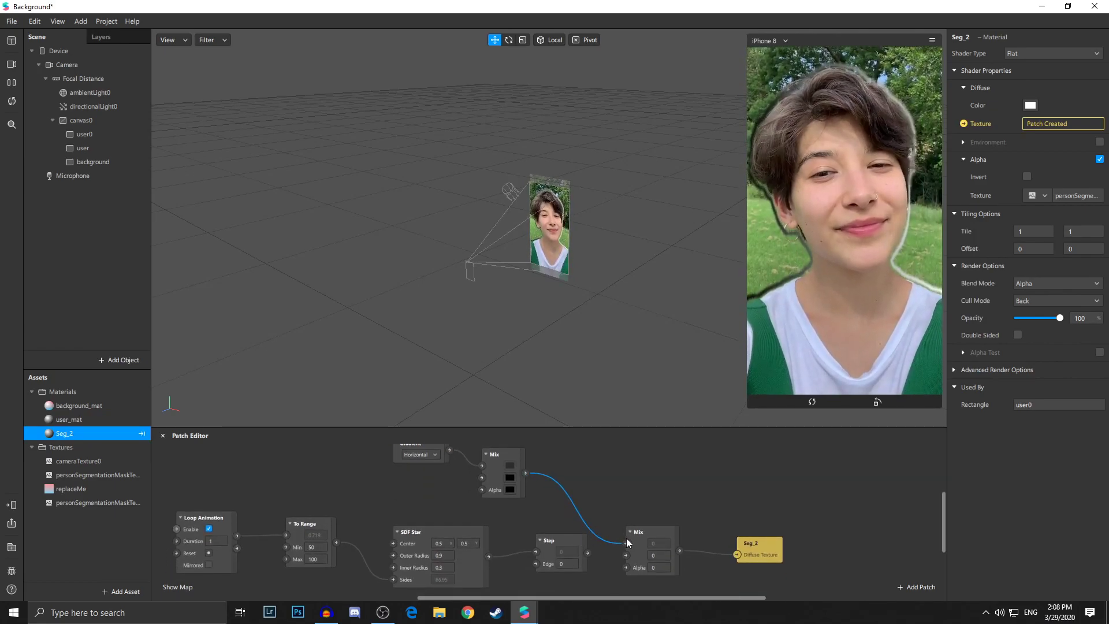
# Connect Step's output to the lower Mix's Alpha input.
pyautogui.moveTo(588, 553); pyautogui.dragTo(626, 568)
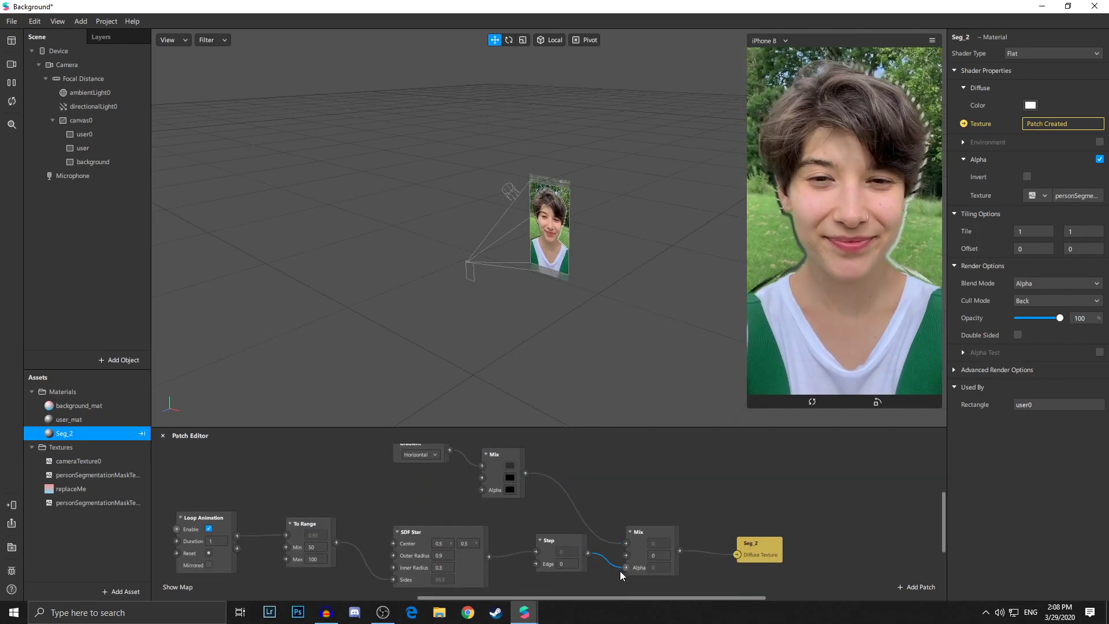
pyautogui.moveTo(504, 456); pyautogui.dragTo(527, 456)
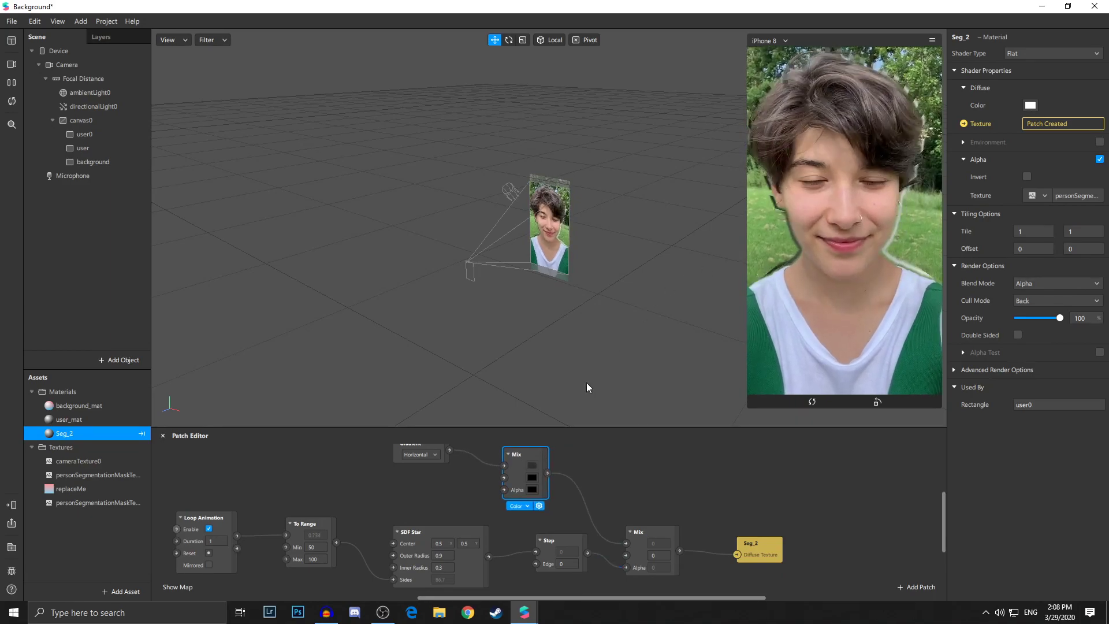
pyautogui.scroll(1, 522, 486)
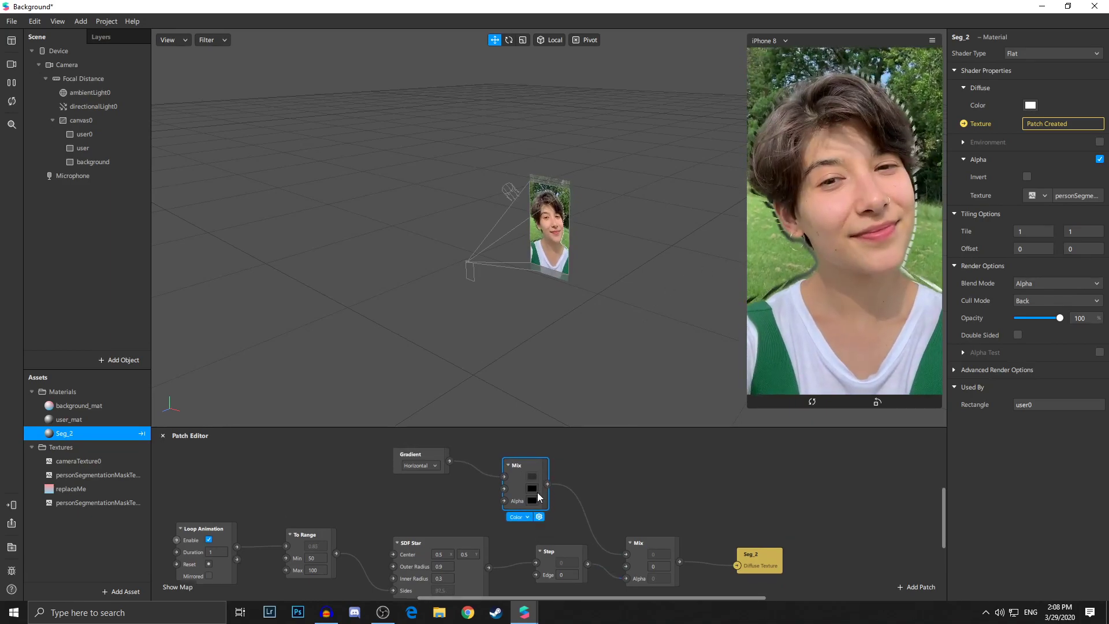
# Set the upper Mix colours to green (#00ff88) and white (#ffffff).
pyautogui.click(537, 491)
pyautogui.moveTo(575, 262); pyautogui.dragTo(630, 138)
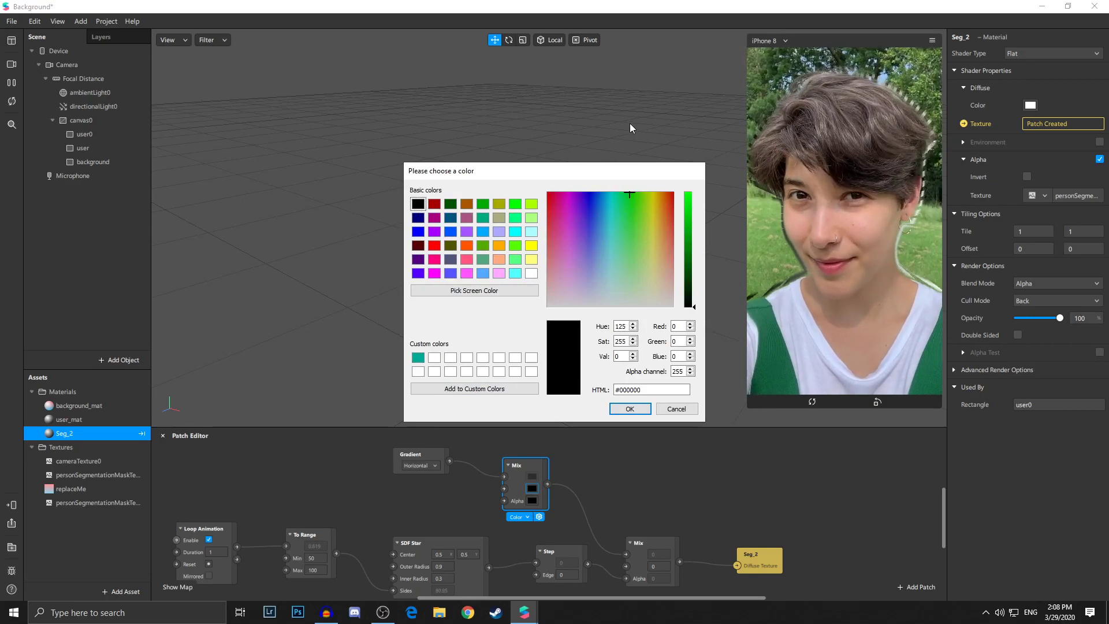
pyautogui.click(530, 274)
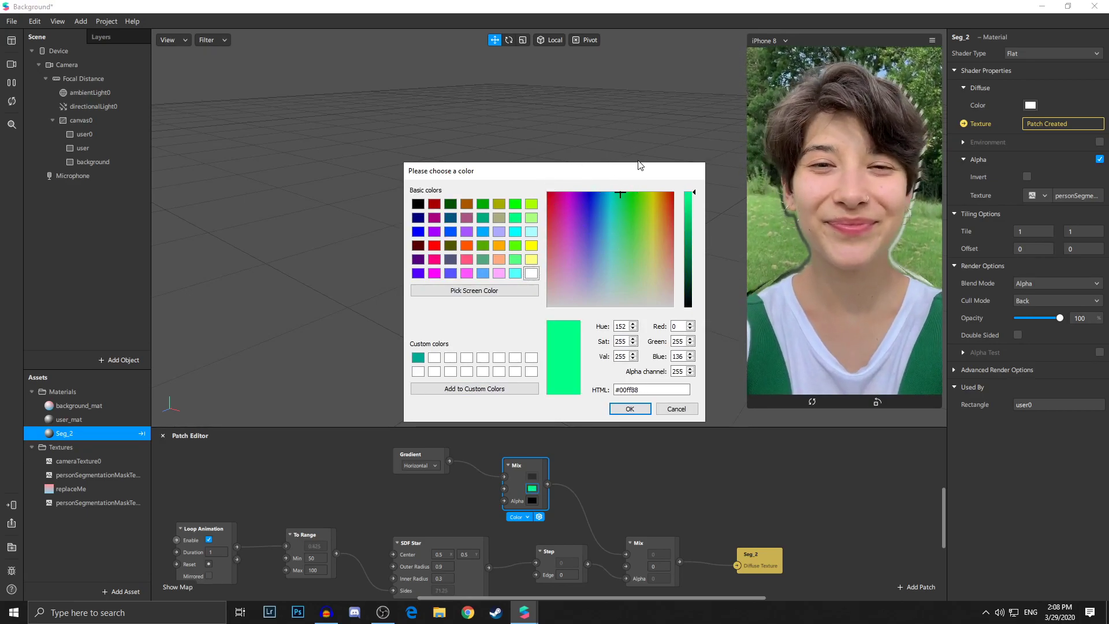
pyautogui.click(629, 409)
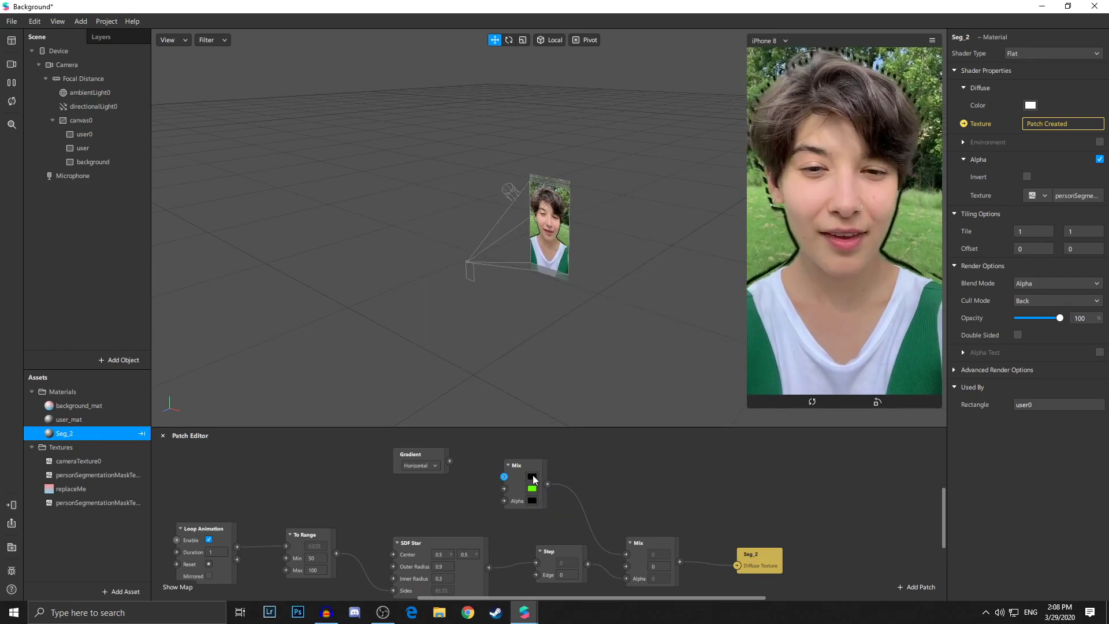
pyautogui.click(533, 480)
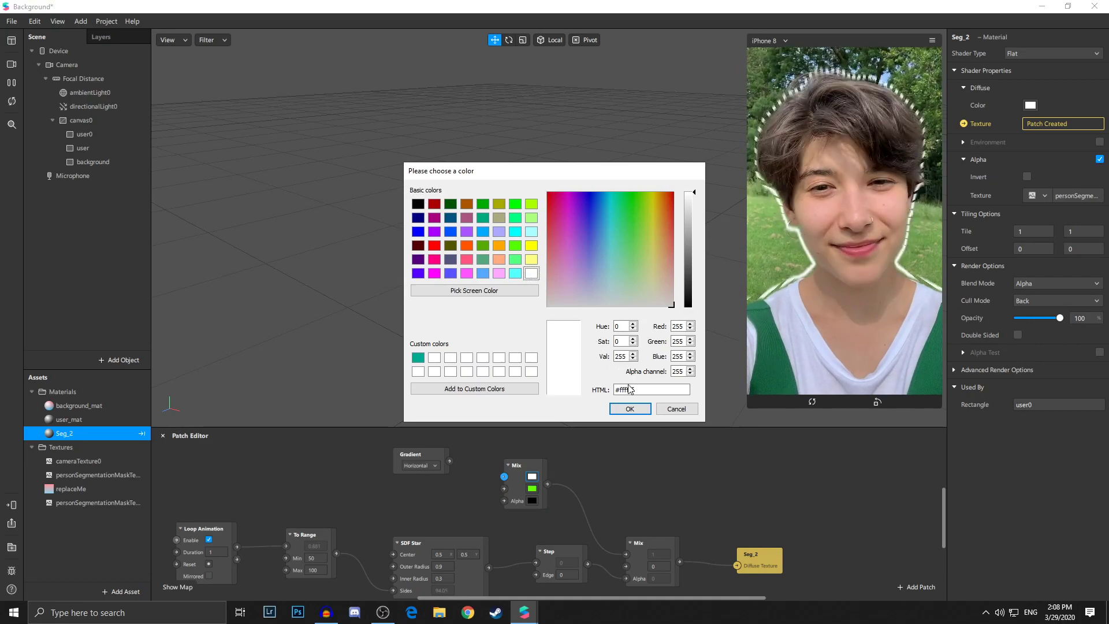
pyautogui.click(635, 409)
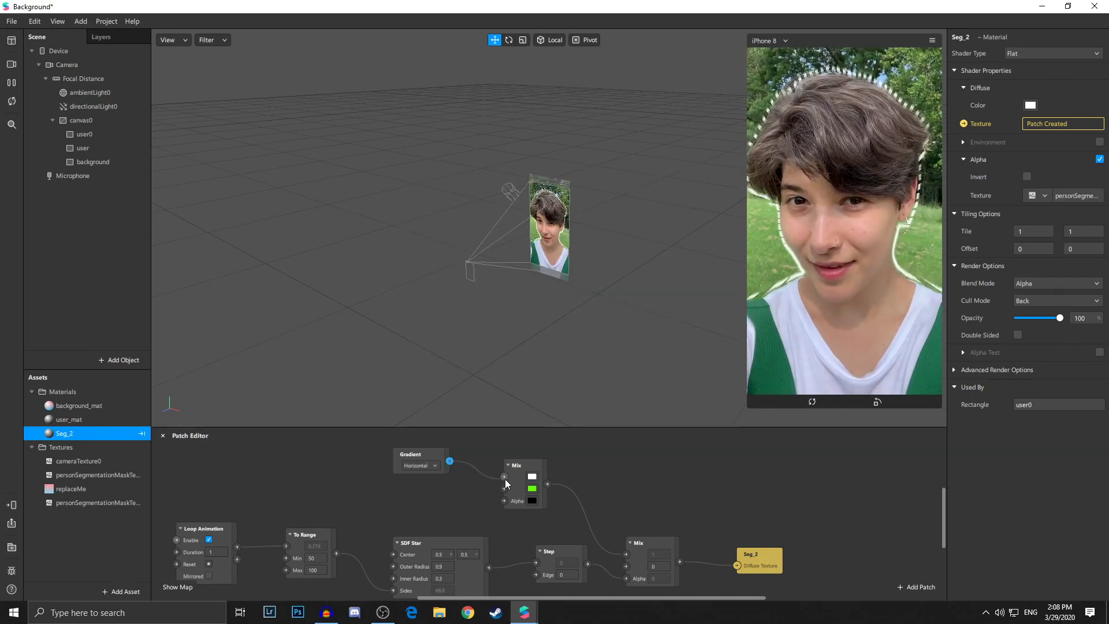
# Wire the Gradient output into the upper Mix's first input.
pyautogui.moveTo(504, 480); pyautogui.dragTo(504, 477)
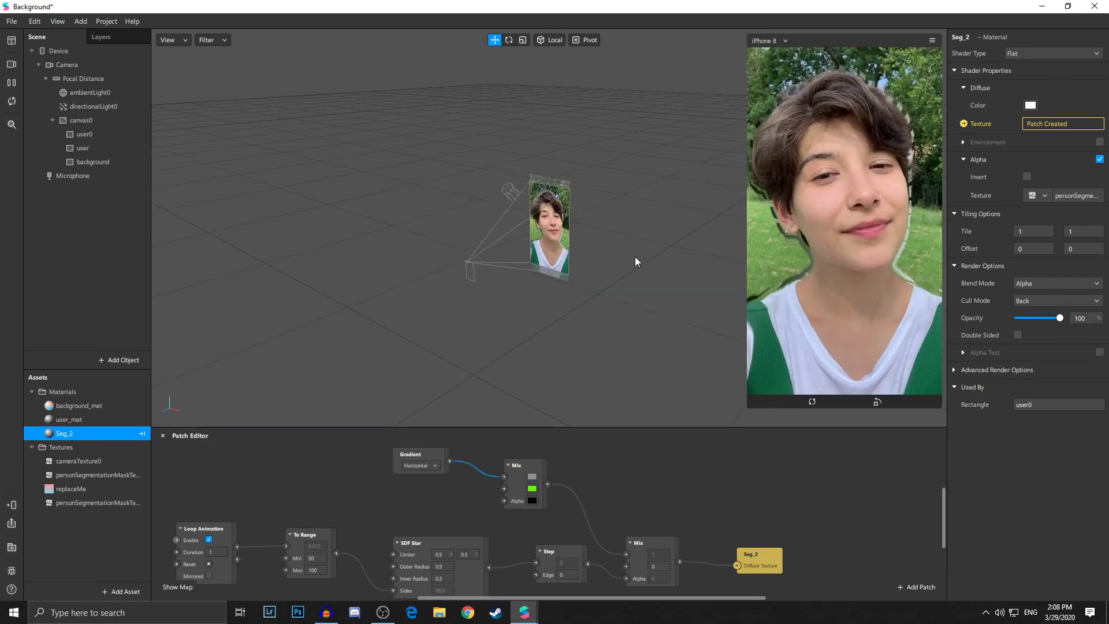
pyautogui.scroll(1, 351, 565)
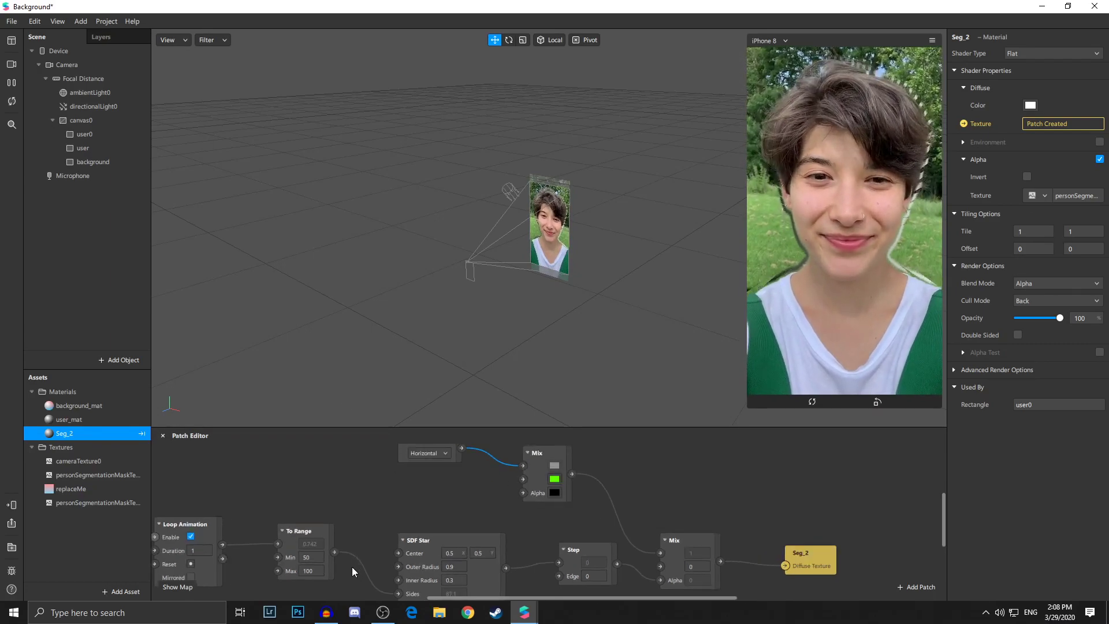
pyautogui.scroll(-2, 349, 565)
pyautogui.scroll(-1, 393, 474)
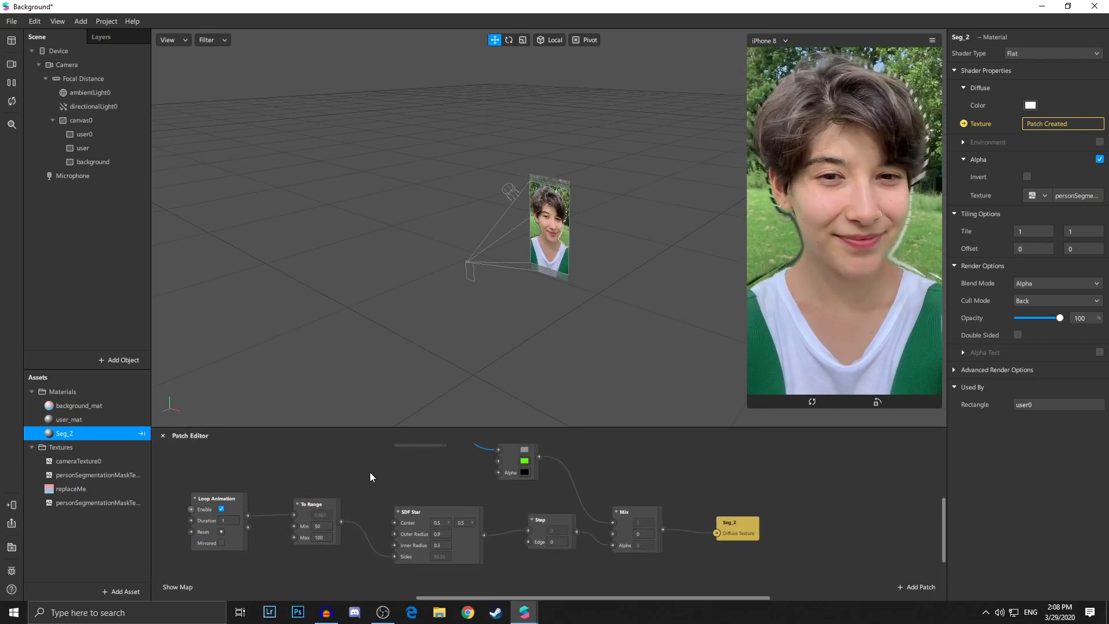
pyautogui.scroll(-1, 340, 471)
pyautogui.scroll(3, 328, 494)
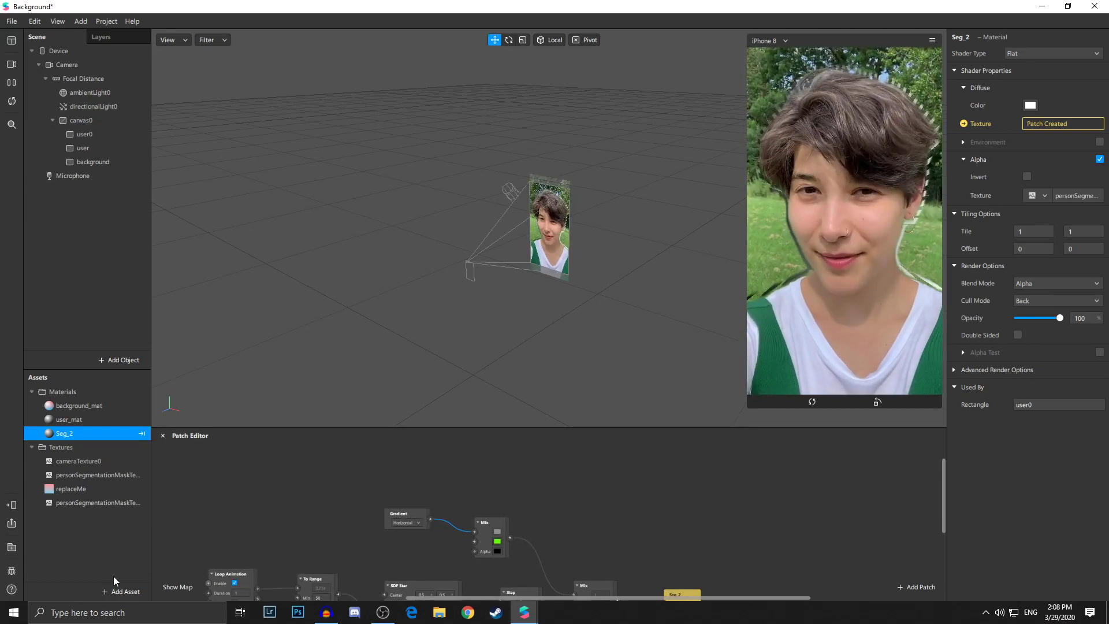
pyautogui.click(119, 594)
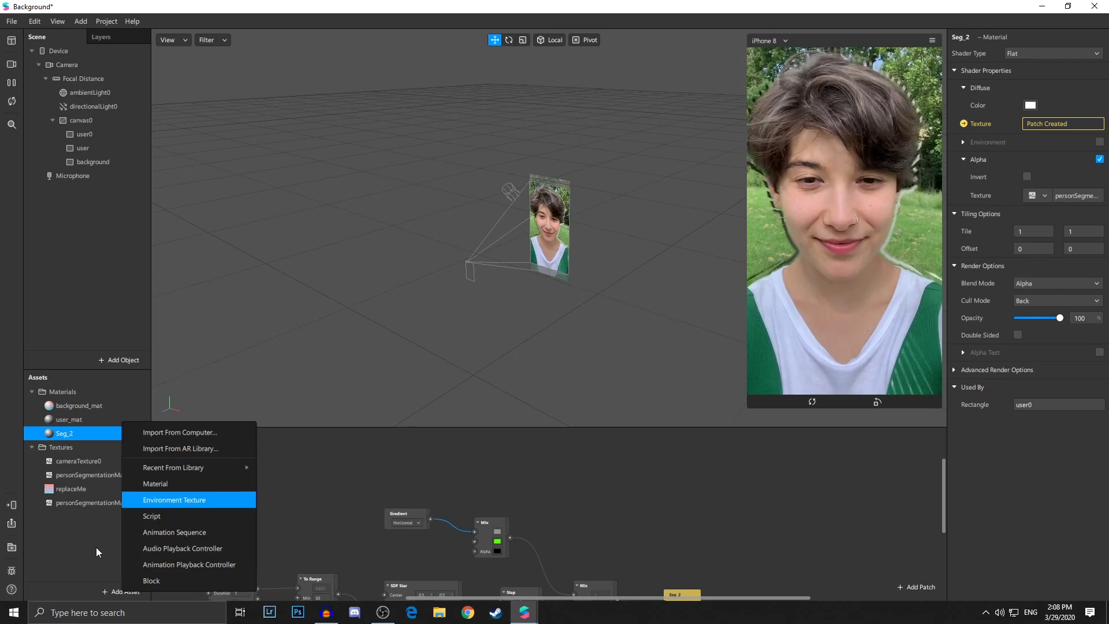
# Browse AR Library Patch Assets > Shaders to 4 Colors Gradient, then list recent library assets.
pyautogui.click(203, 448)
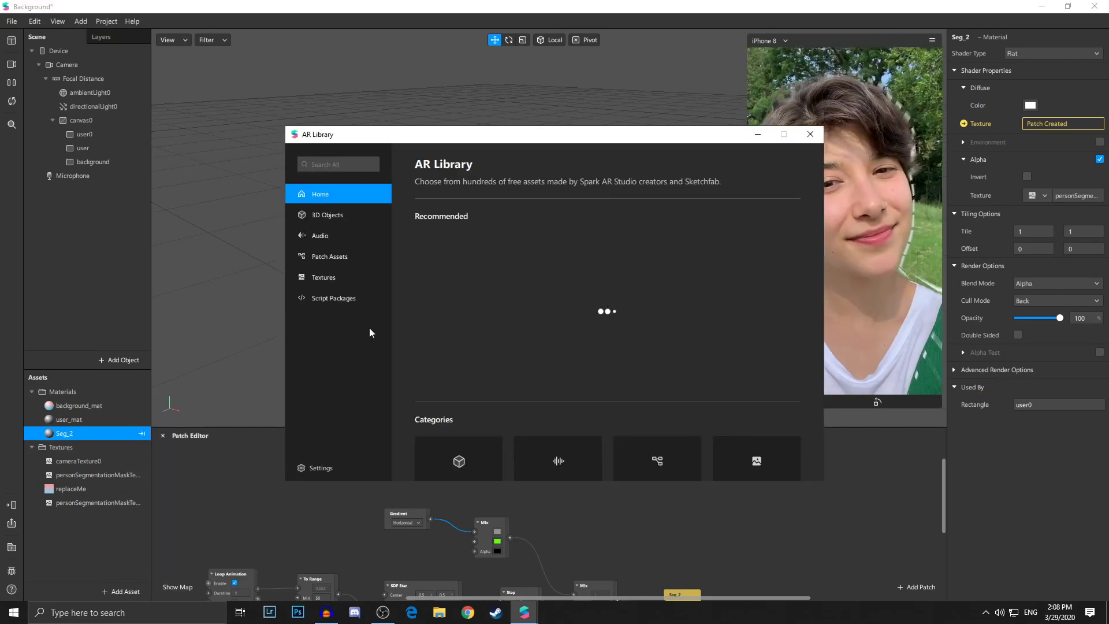
pyautogui.scroll(-2, 445, 376)
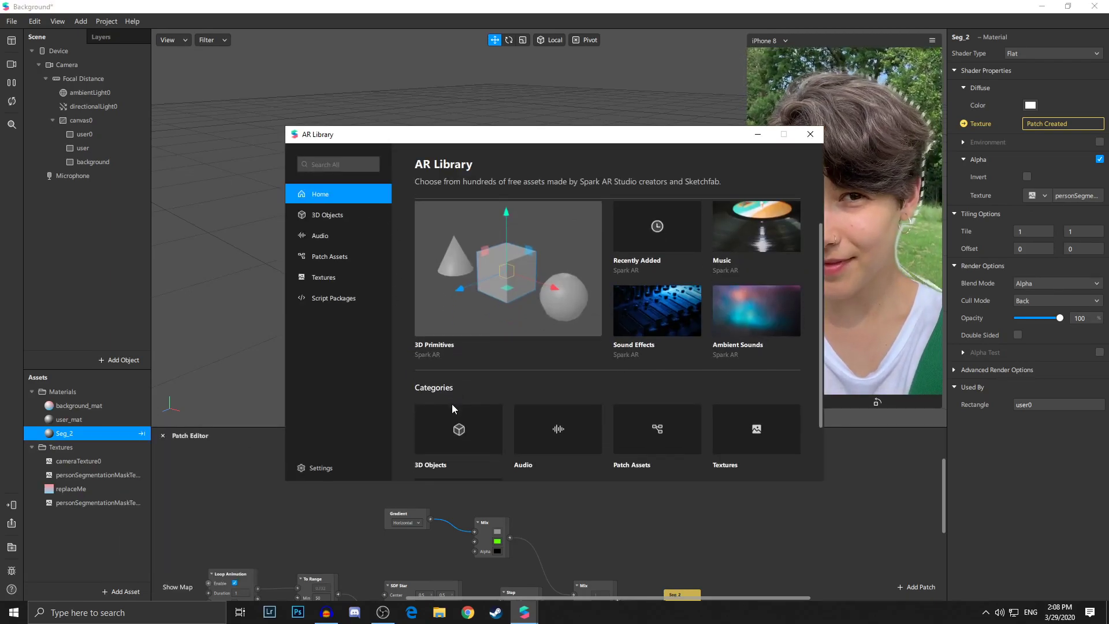
pyautogui.scroll(-1, 578, 428)
pyautogui.click(668, 364)
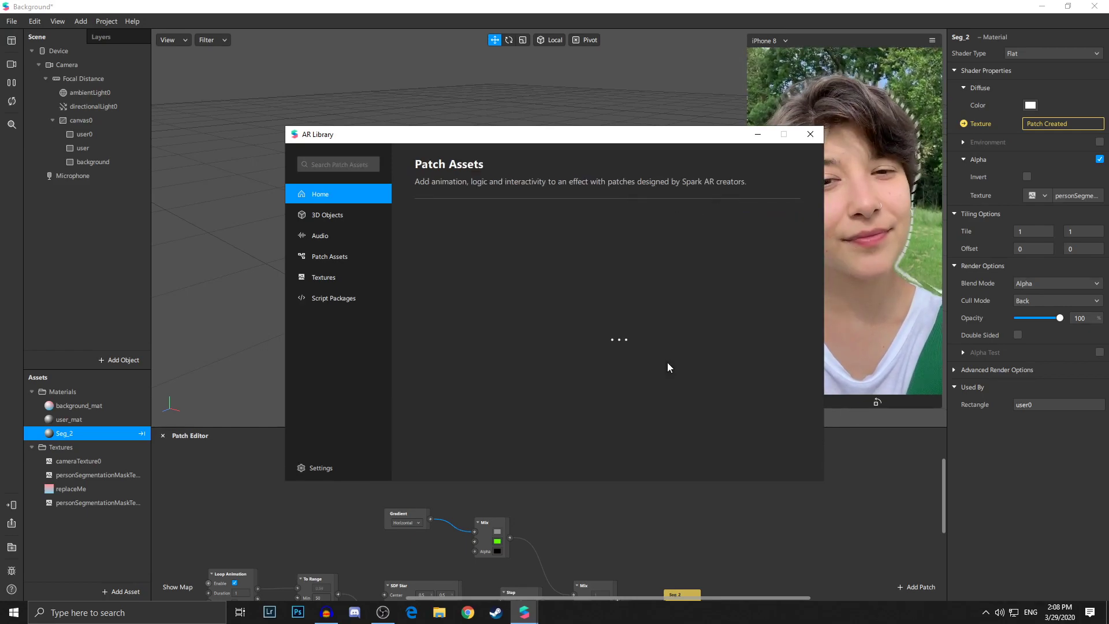
pyautogui.click(456, 355)
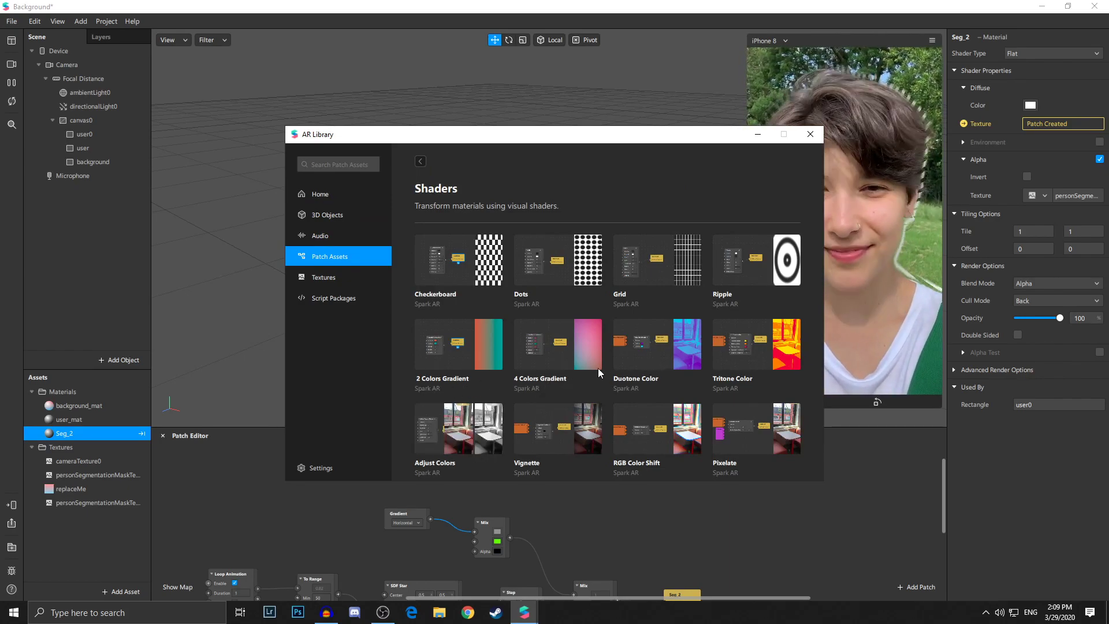
pyautogui.click(583, 363)
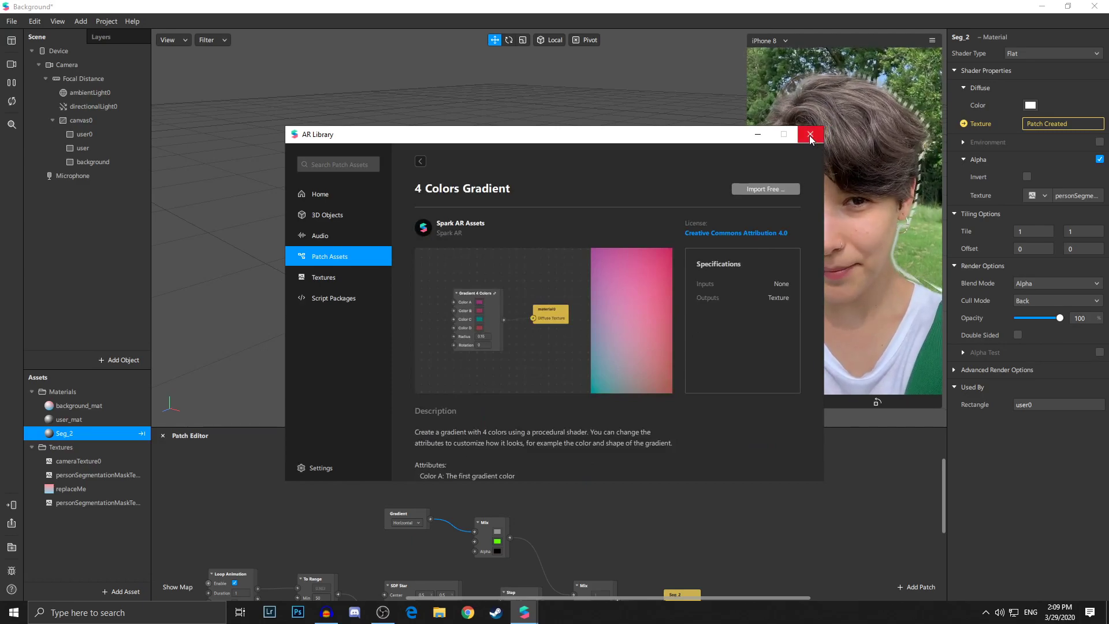
pyautogui.click(810, 134)
pyautogui.click(130, 591)
pyautogui.moveTo(174, 467)
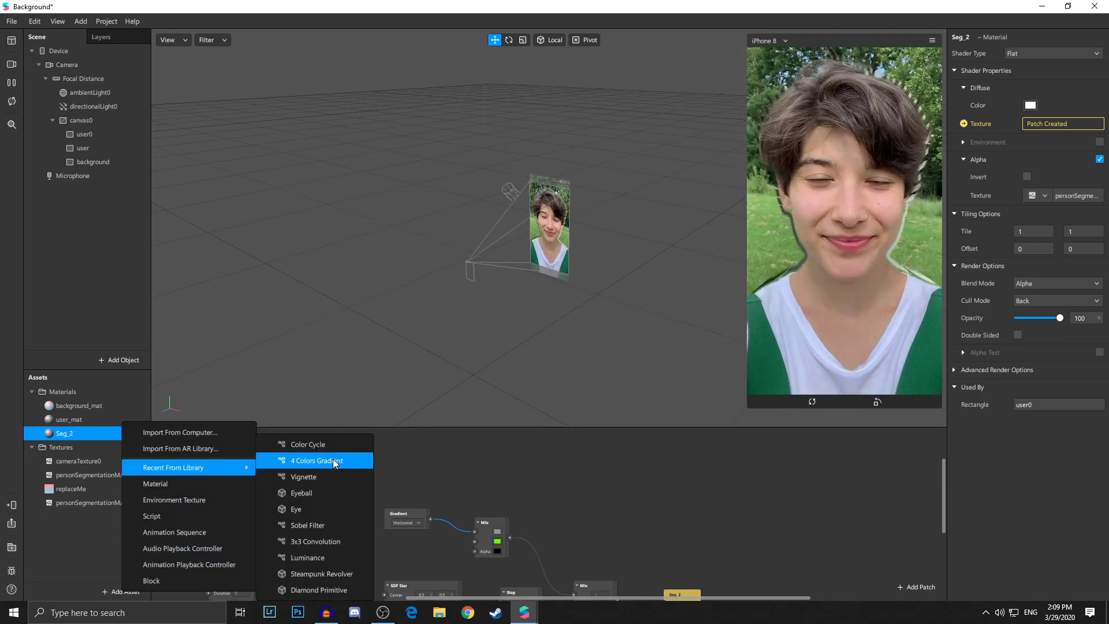
# Import the Gradient 4 Colors patch, place it in the graph, and connect its output to the upper Mix.
pyautogui.click(332, 459)
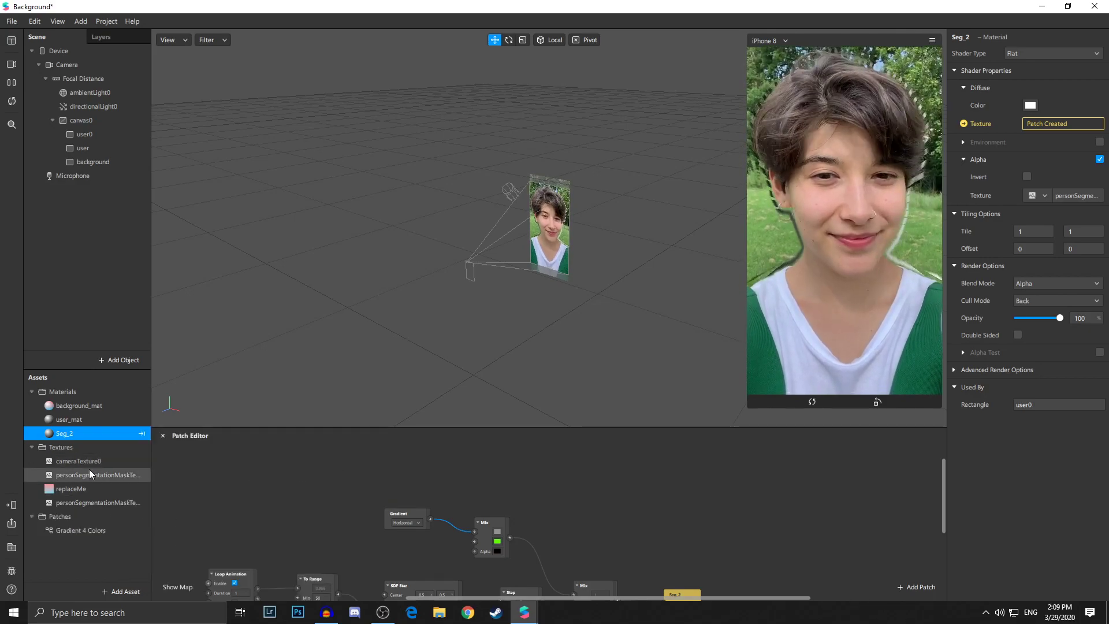
pyautogui.moveTo(86, 528)
pyautogui.mouseDown()
pyautogui.moveTo(293, 468)
pyautogui.moveTo(304, 477)
pyautogui.mouseUp()
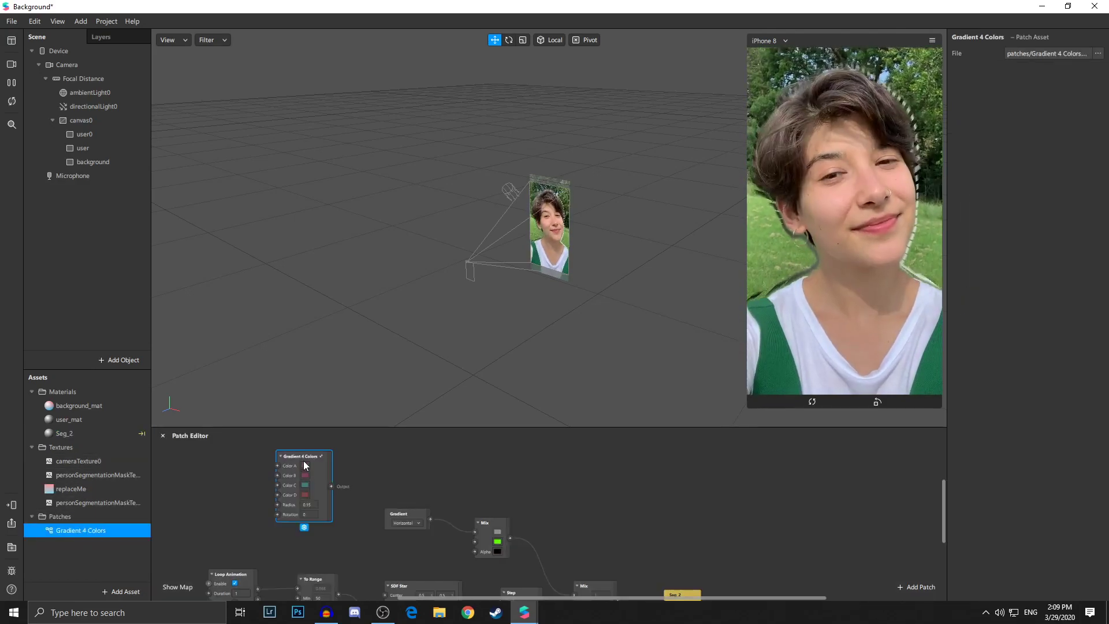
pyautogui.scroll(2, 304, 477)
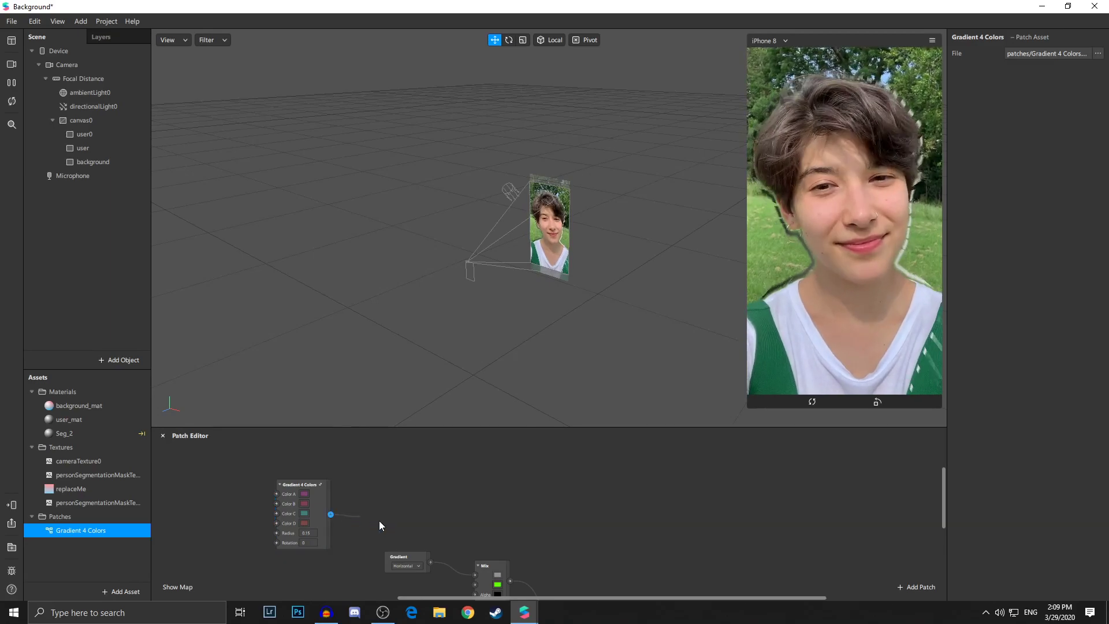
pyautogui.moveTo(331, 515); pyautogui.dragTo(474, 575)
pyautogui.moveTo(414, 557)
pyautogui.mouseDown()
pyautogui.moveTo(386, 563)
pyautogui.moveTo(475, 583)
pyautogui.mouseUp()
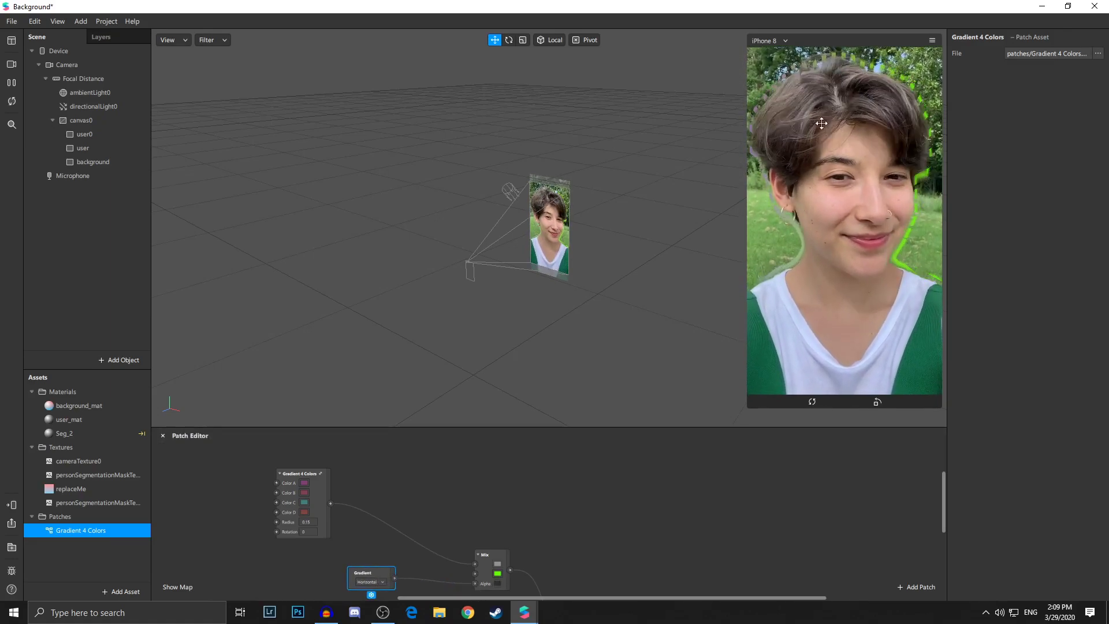
pyautogui.hscroll(-2, 303, 494)
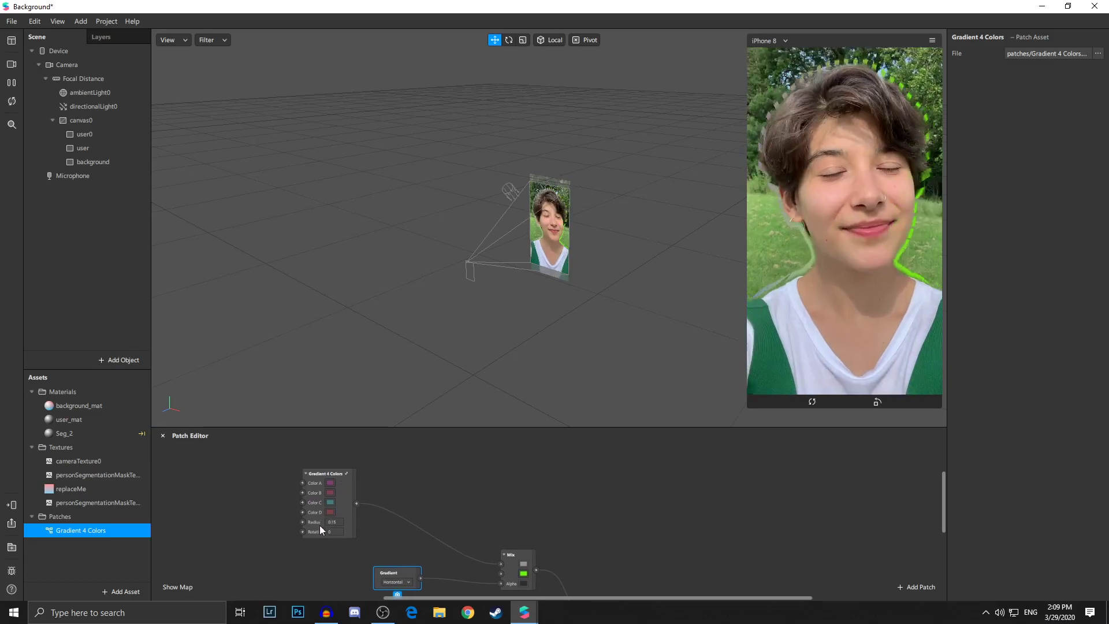
pyautogui.moveTo(434, 599); pyautogui.dragTo(363, 599)
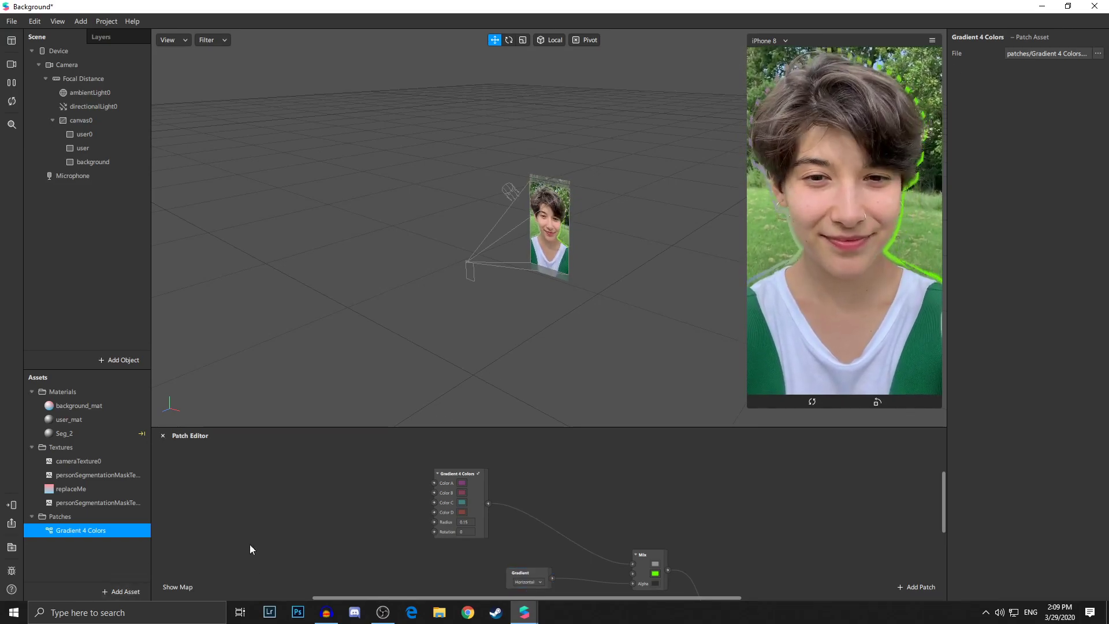
# Import the Color Cycle patch from the recent library assets.
pyautogui.click(128, 595)
pyautogui.moveTo(172, 467)
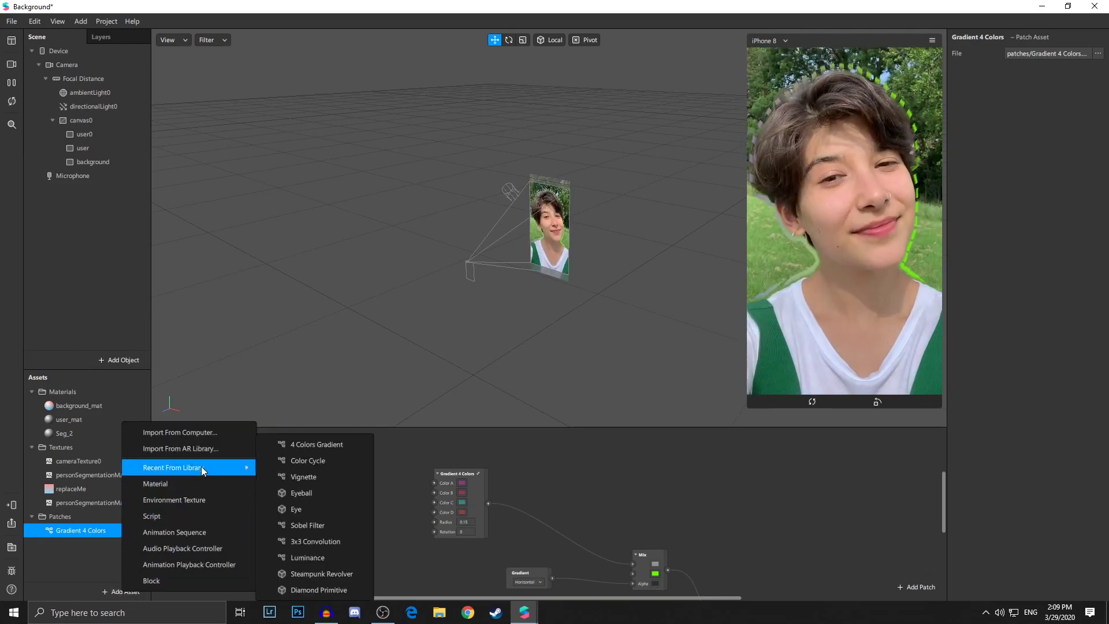
pyautogui.click(338, 464)
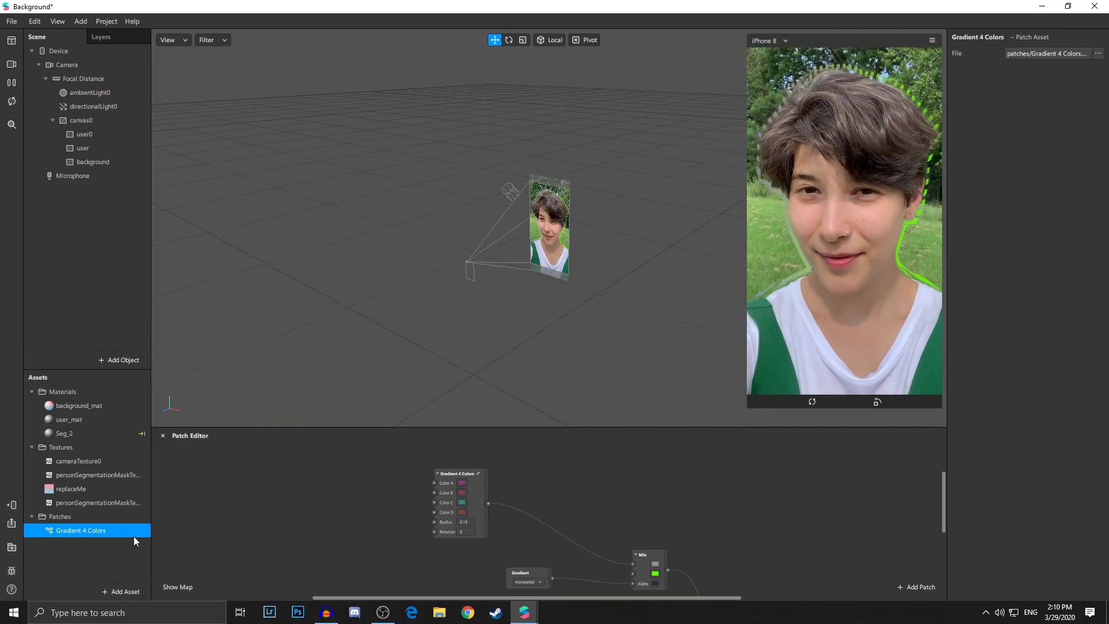
pyautogui.click(102, 547)
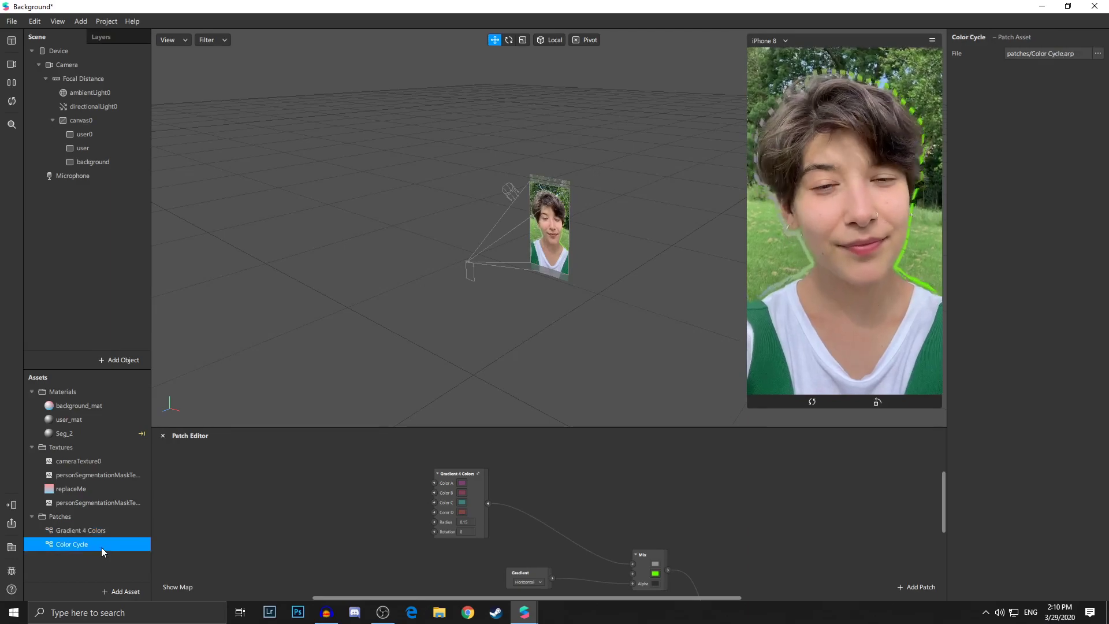
# Place the Color Cycle patch and feed its colour into Color A and Color C of Gradient 4 Colors.
pyautogui.click(145, 586)
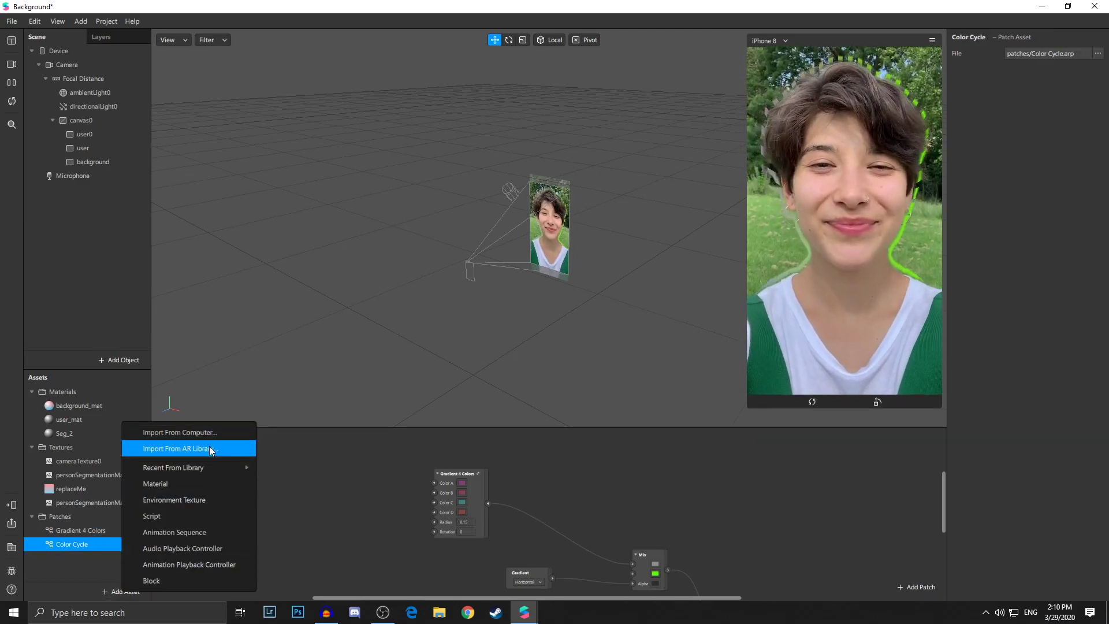
pyautogui.click(88, 554)
pyautogui.click(106, 527)
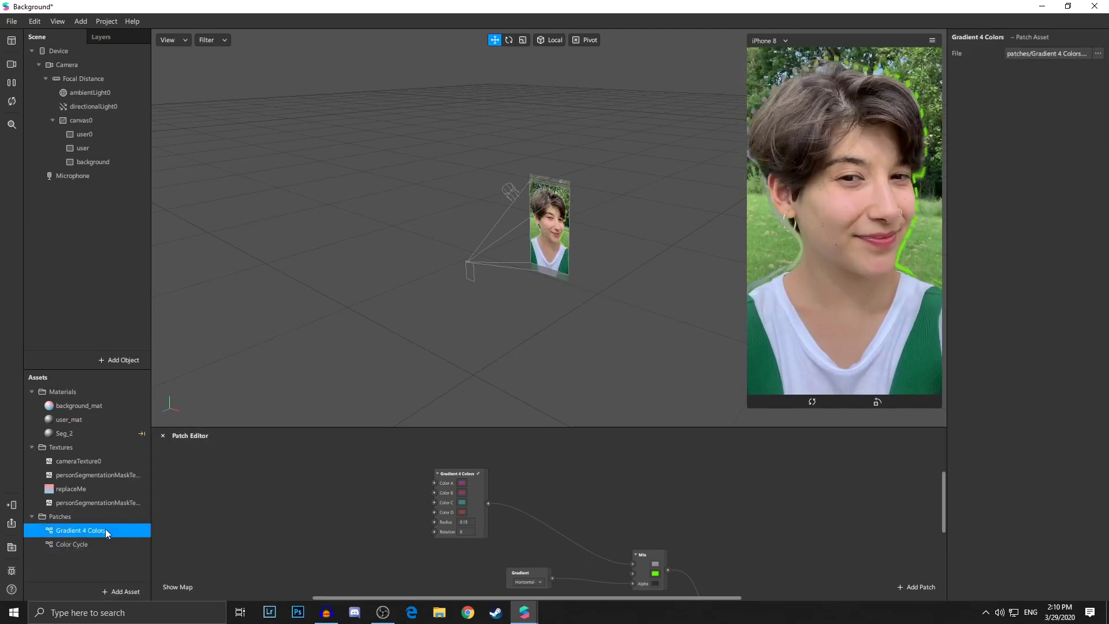
pyautogui.click(108, 546)
pyautogui.moveTo(103, 545); pyautogui.dragTo(336, 484)
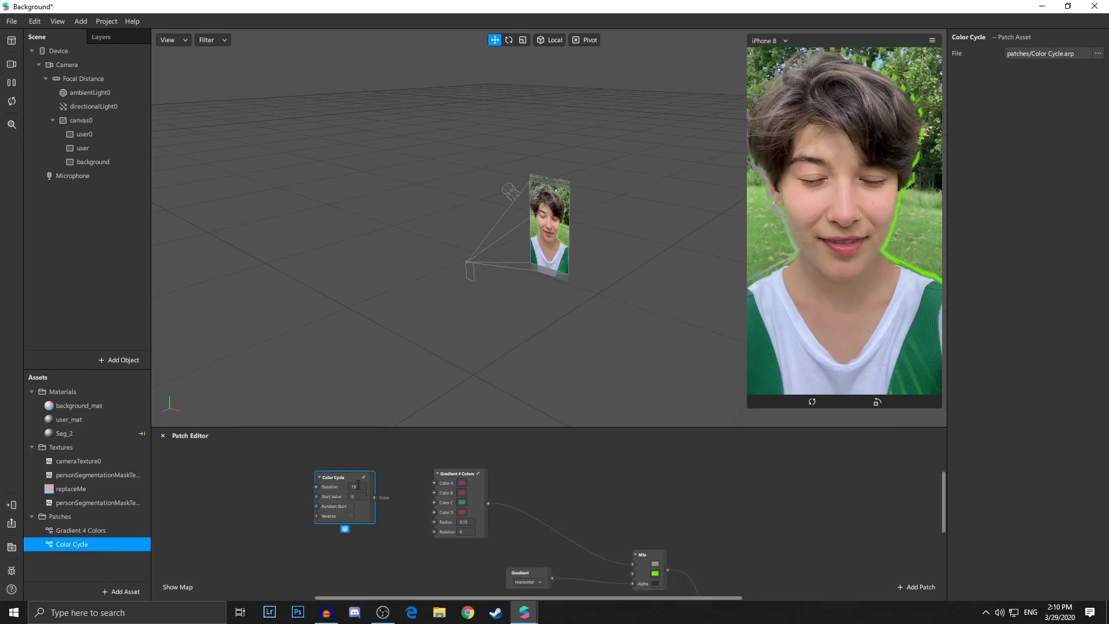
pyautogui.scroll(1, 409, 563)
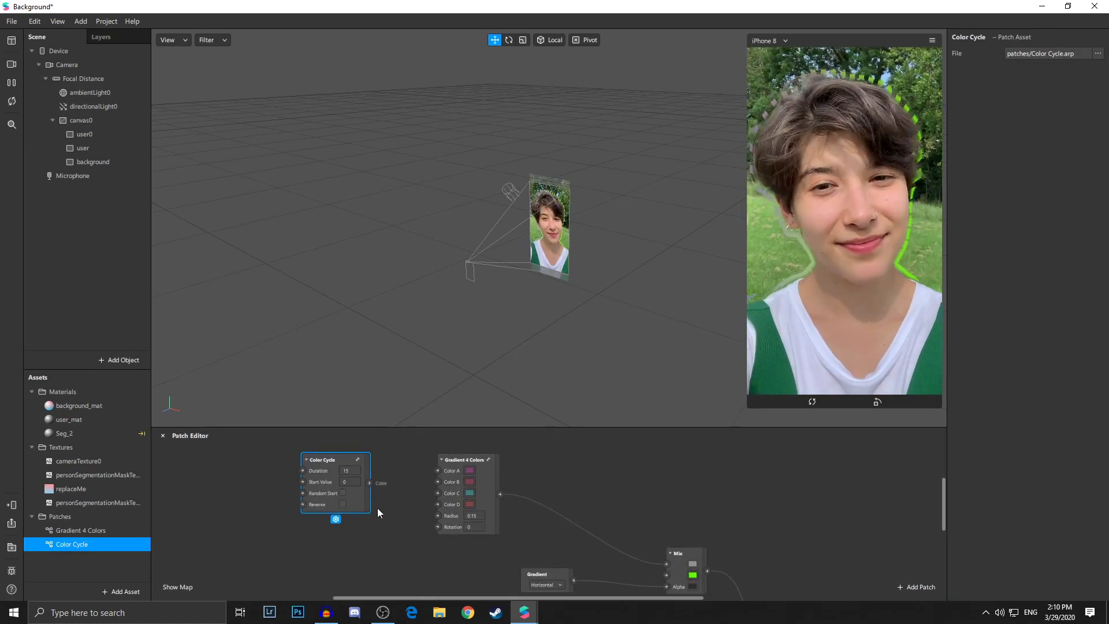
pyautogui.moveTo(369, 482); pyautogui.dragTo(438, 471)
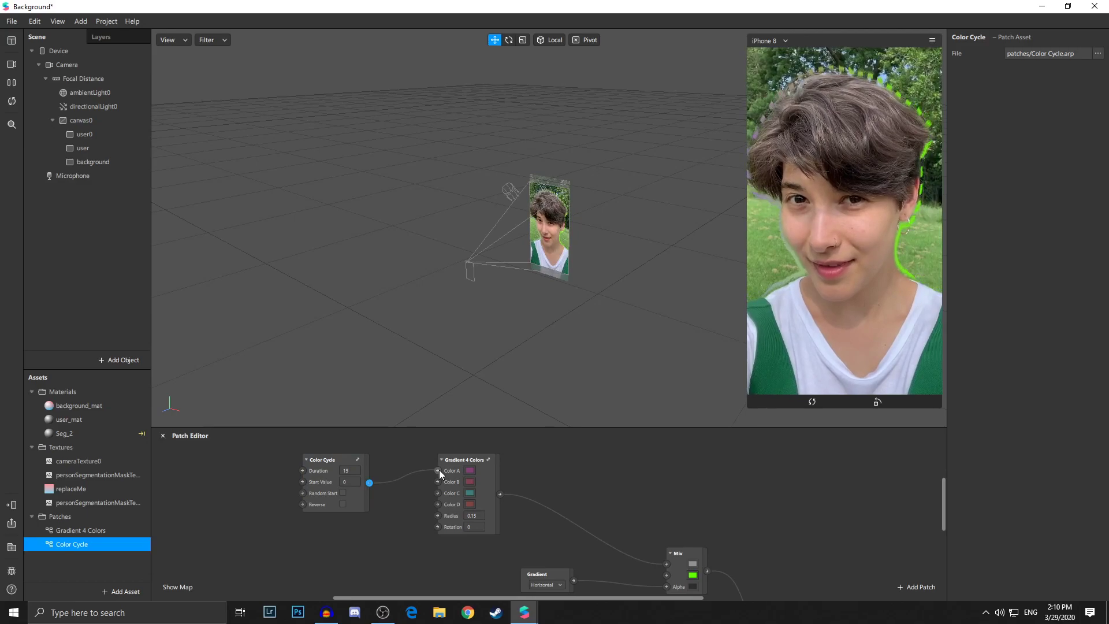
pyautogui.moveTo(369, 483); pyautogui.dragTo(438, 493)
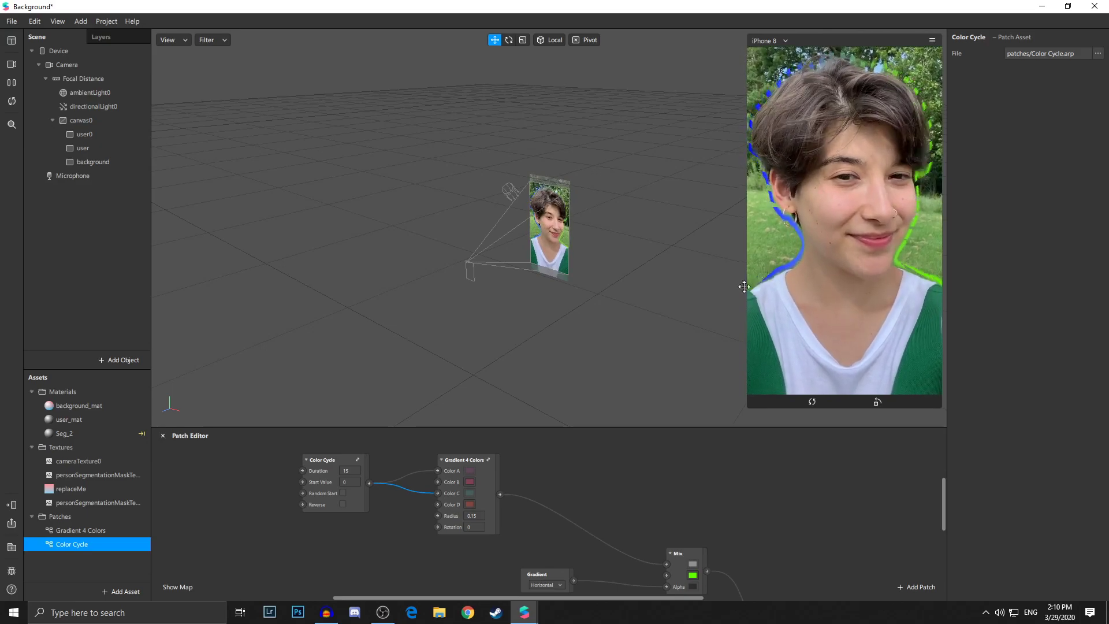
# Set the Color Cycle duration to 5.
pyautogui.click(349, 471)
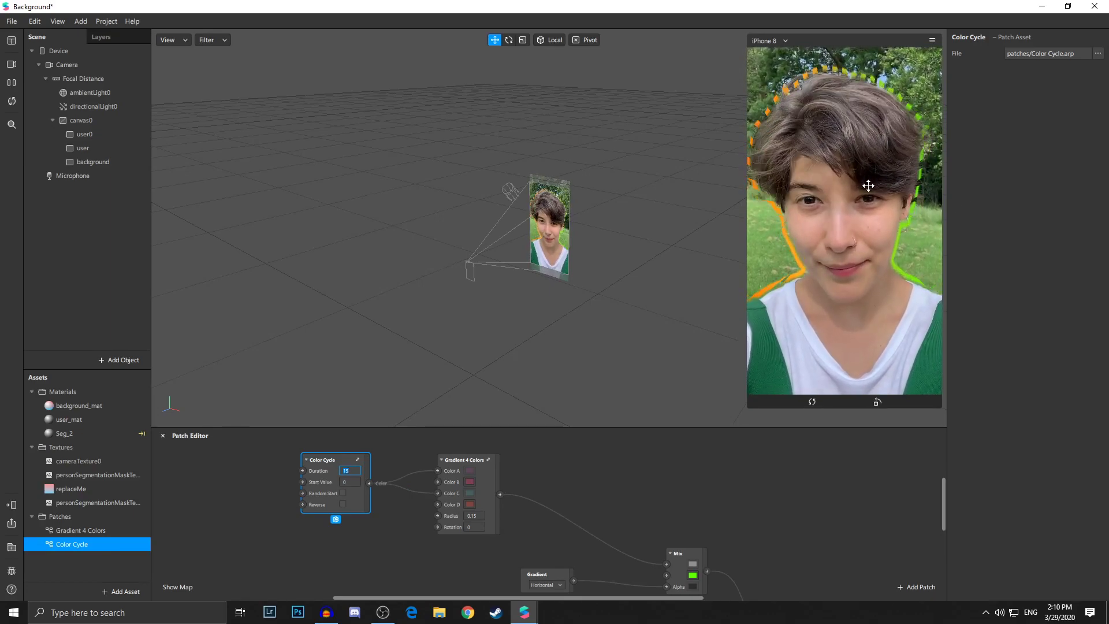
pyautogui.write('5')
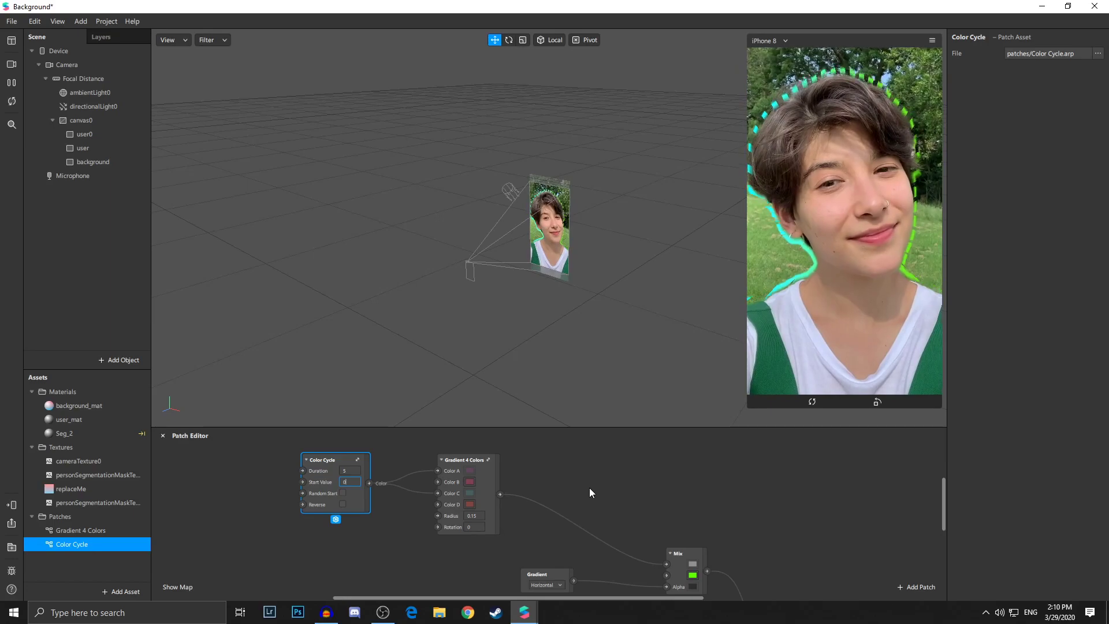
pyautogui.scroll(-2, 468, 497)
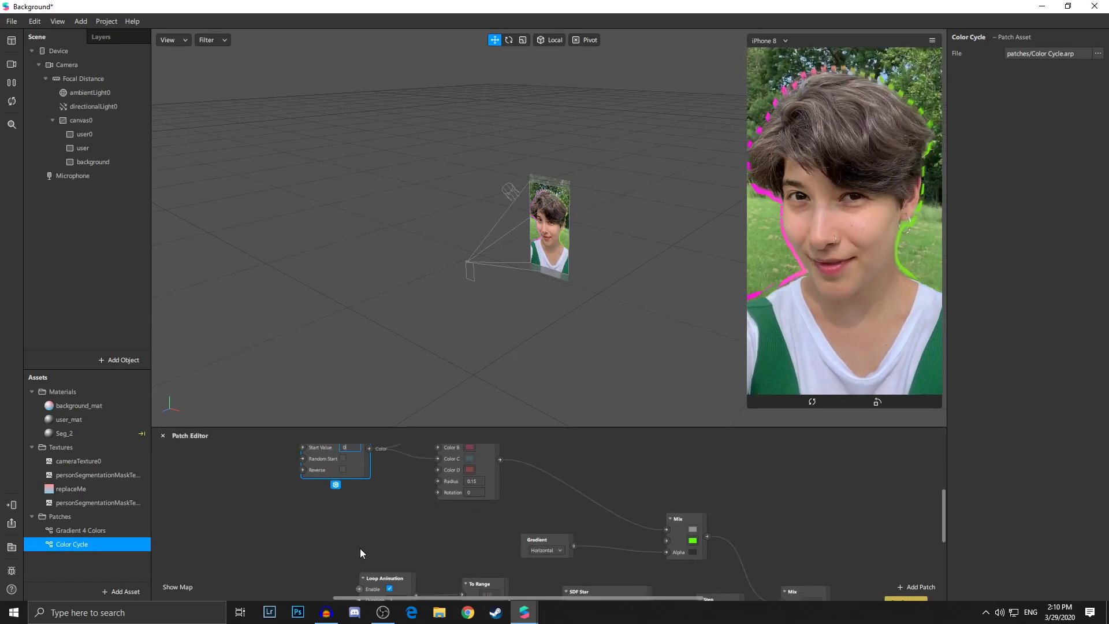
pyautogui.scroll(1, 490, 507)
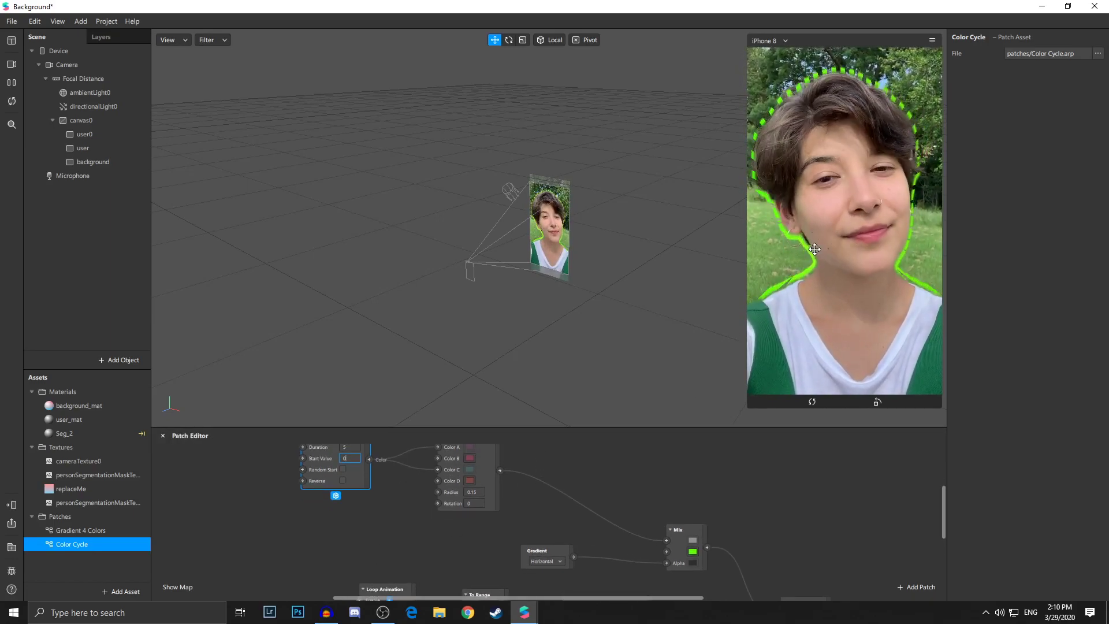
pyautogui.scroll(3, 504, 483)
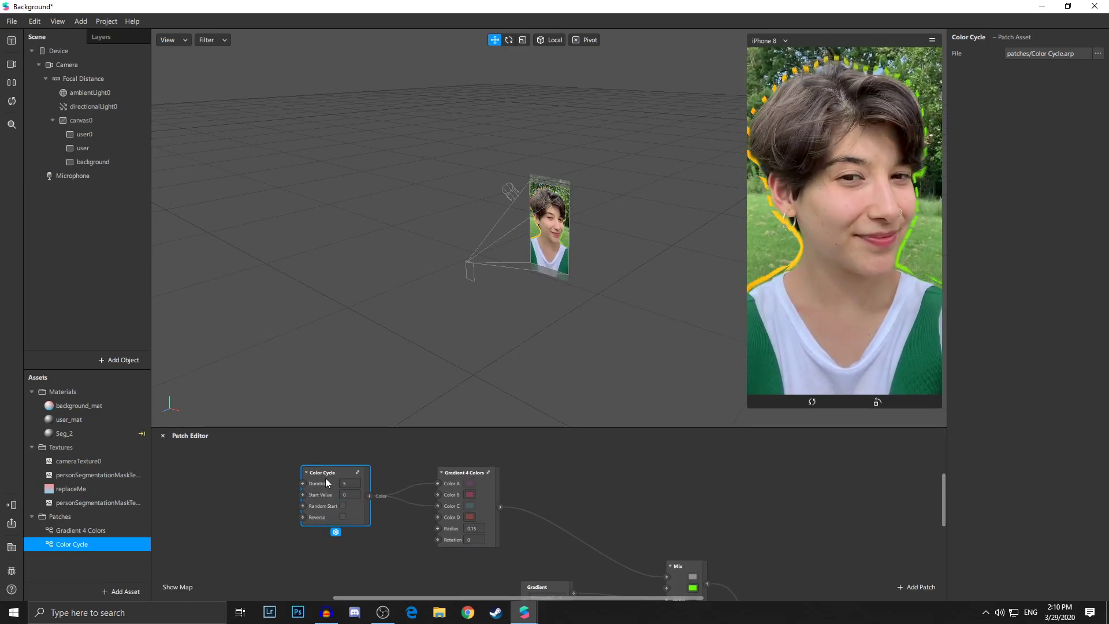
# Duplicate the Color Cycle patch with Ctrl+D and connect the copy's colour to the Mix.
pyautogui.hotkey('ctrl', 'd')
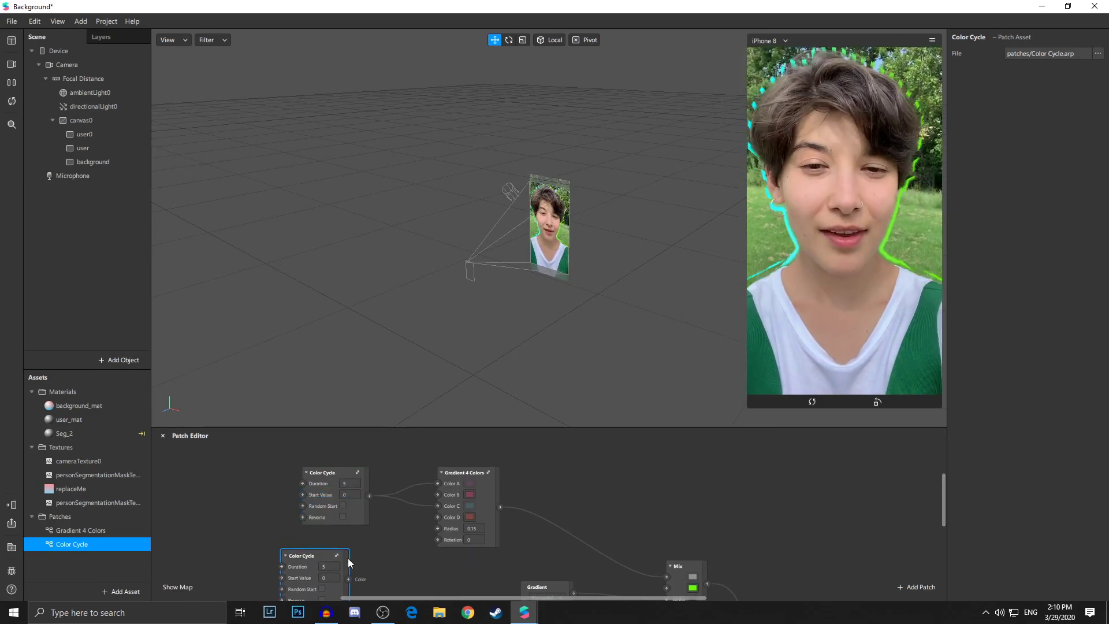
pyautogui.moveTo(348, 558); pyautogui.dragTo(337, 547)
pyautogui.scroll(-3, 404, 531)
pyautogui.moveTo(338, 529)
pyautogui.mouseDown()
pyautogui.moveTo(608, 529)
pyautogui.moveTo(666, 548)
pyautogui.mouseUp()
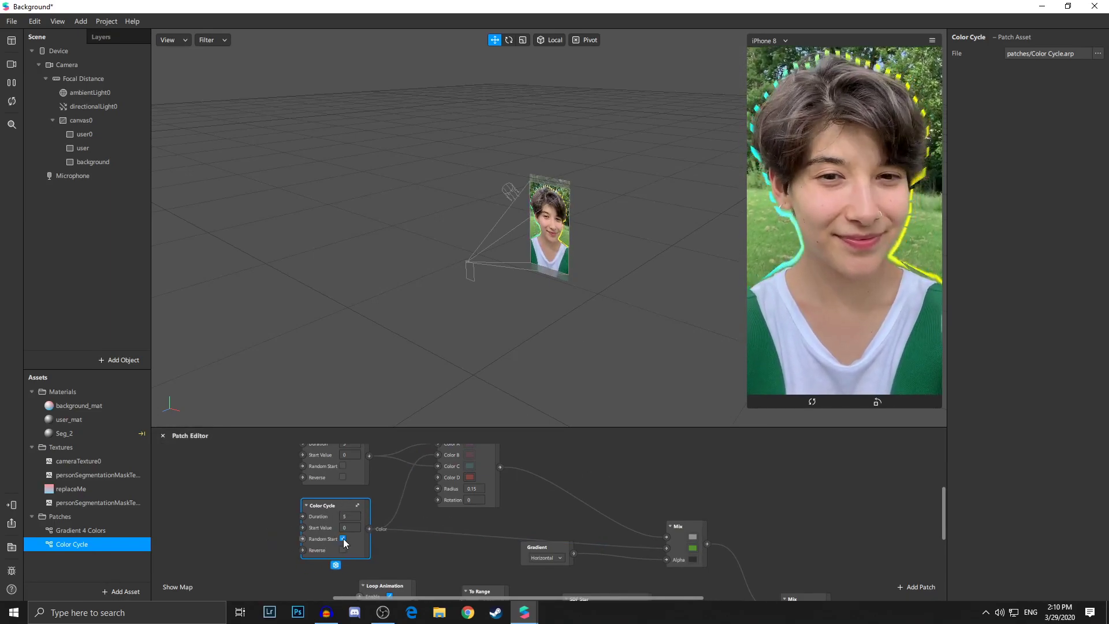
# Turn on Random Start and Reverse for the second Color Cycle.
pyautogui.click(344, 550)
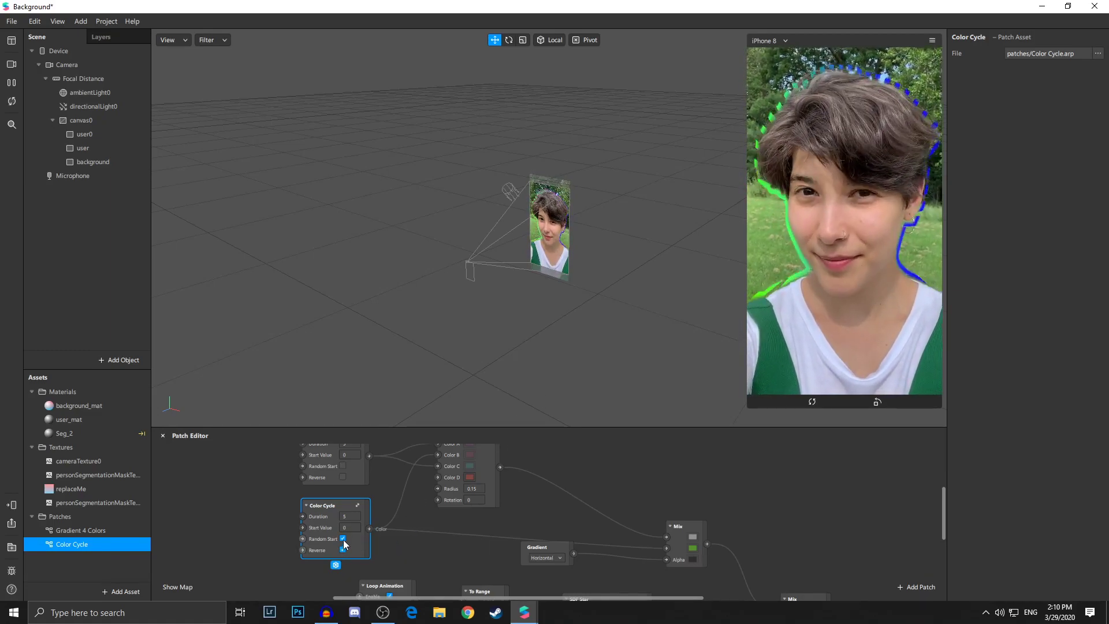
pyautogui.scroll(-2, 450, 519)
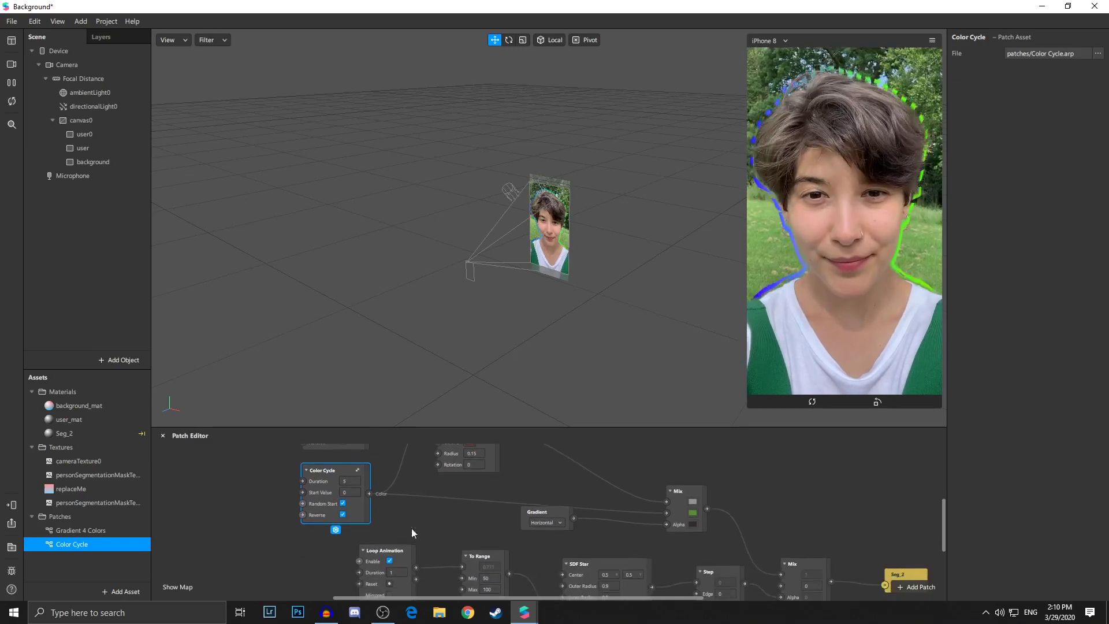
pyautogui.click(342, 503)
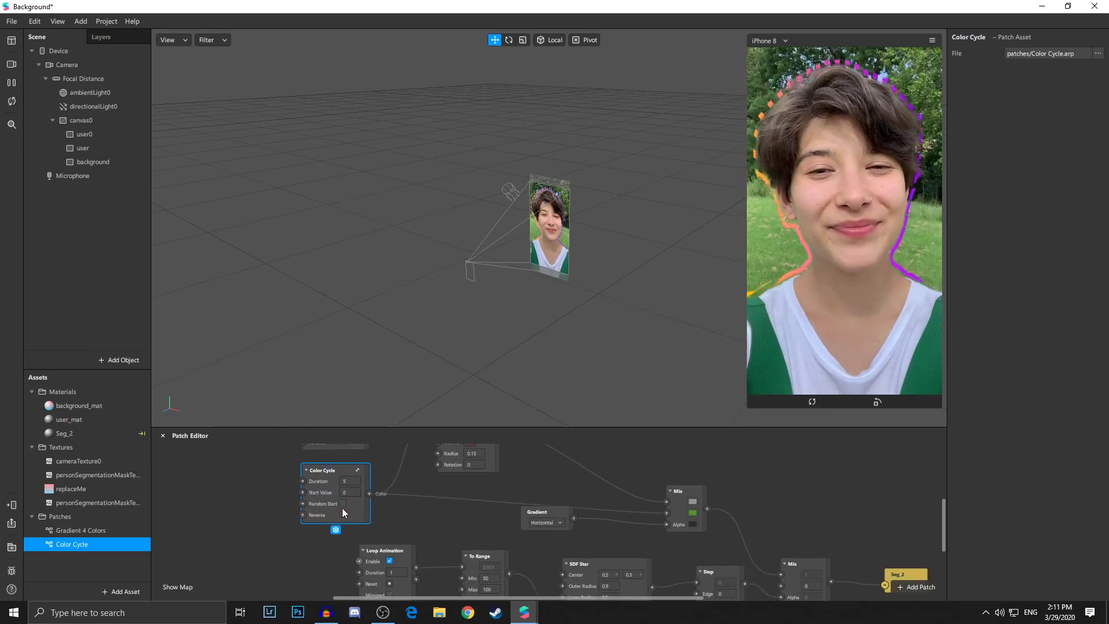
pyautogui.click(343, 503)
pyautogui.click(342, 504)
pyautogui.click(342, 514)
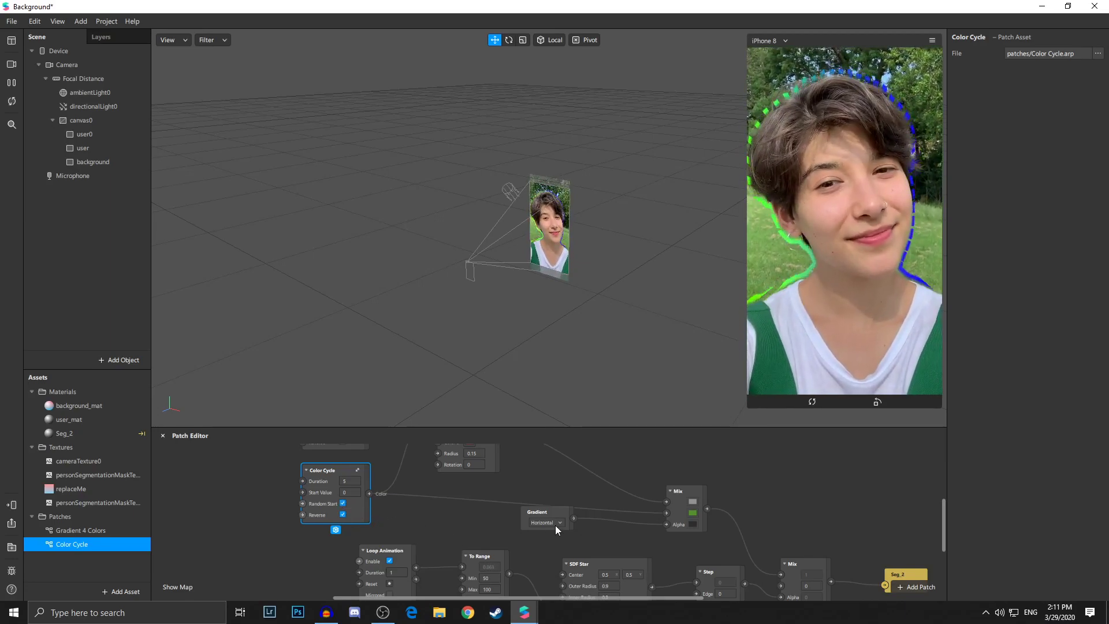
pyautogui.scroll(-2, 556, 525)
pyautogui.keyDown('ctrl'); pyautogui.scroll(-2, 554, 542); pyautogui.keyUp('ctrl')
pyautogui.scroll(-2, 626, 576)
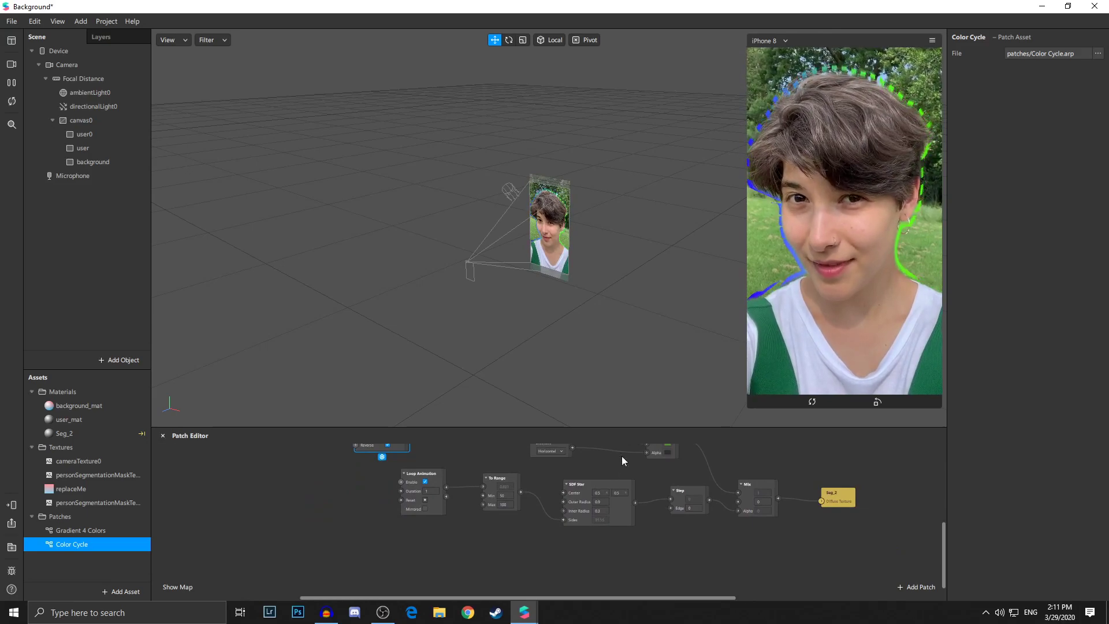
# Shift the Loop Animation and SDF Star patches to make room in the chain.
pyautogui.moveTo(430, 479); pyautogui.dragTo(436, 491)
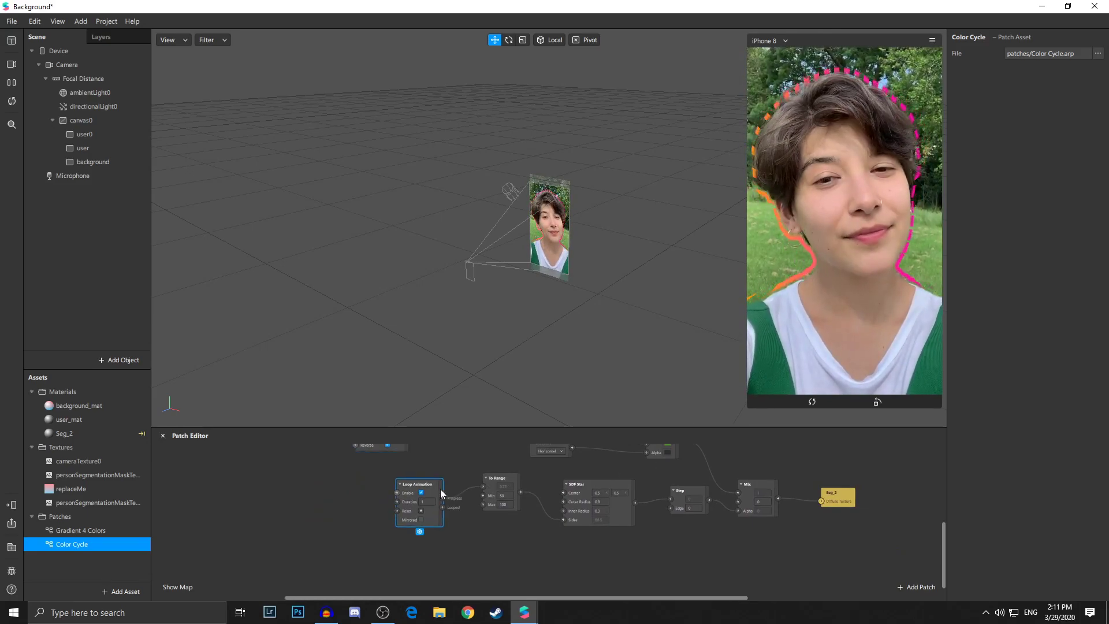
pyautogui.moveTo(574, 485); pyautogui.dragTo(554, 497)
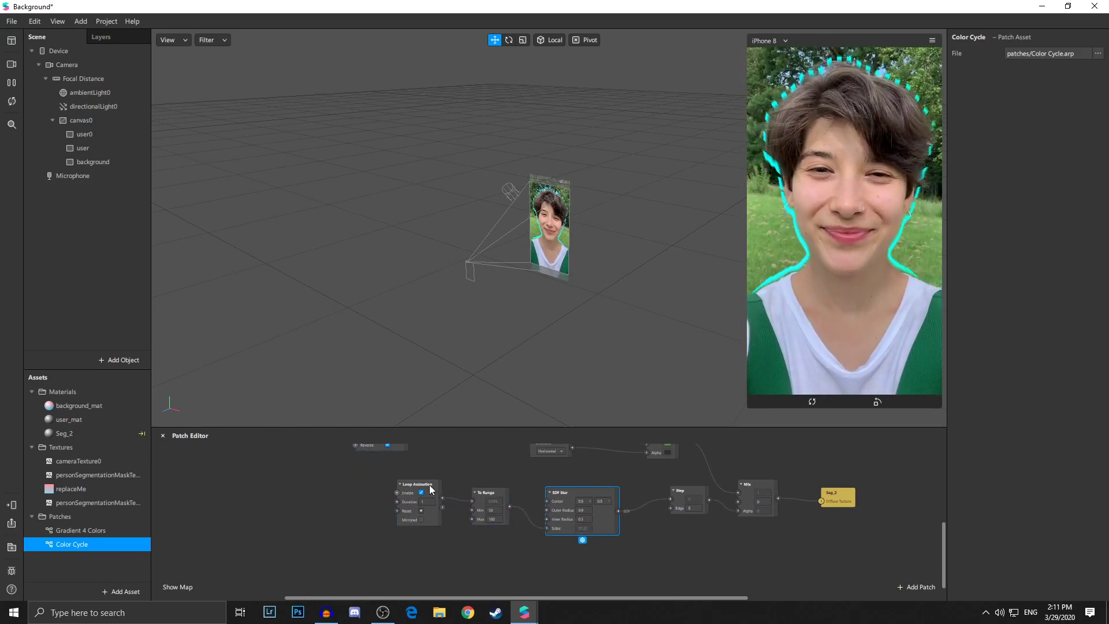
pyautogui.moveTo(434, 490); pyautogui.dragTo(425, 497)
pyautogui.moveTo(568, 492); pyautogui.dragTo(560, 495)
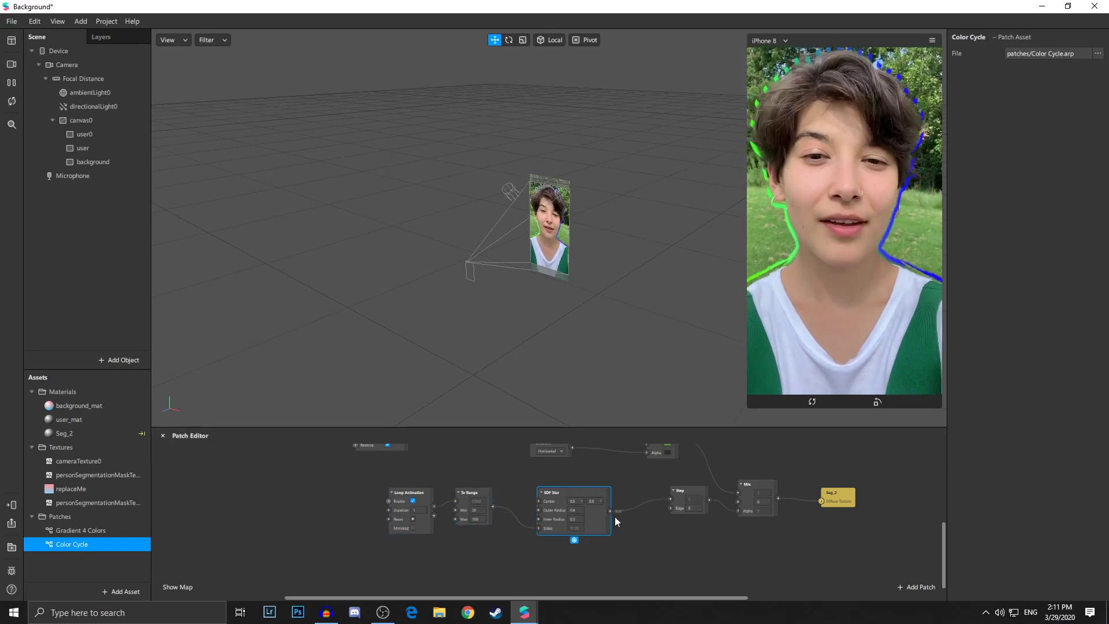
pyautogui.scroll(1, 615, 505)
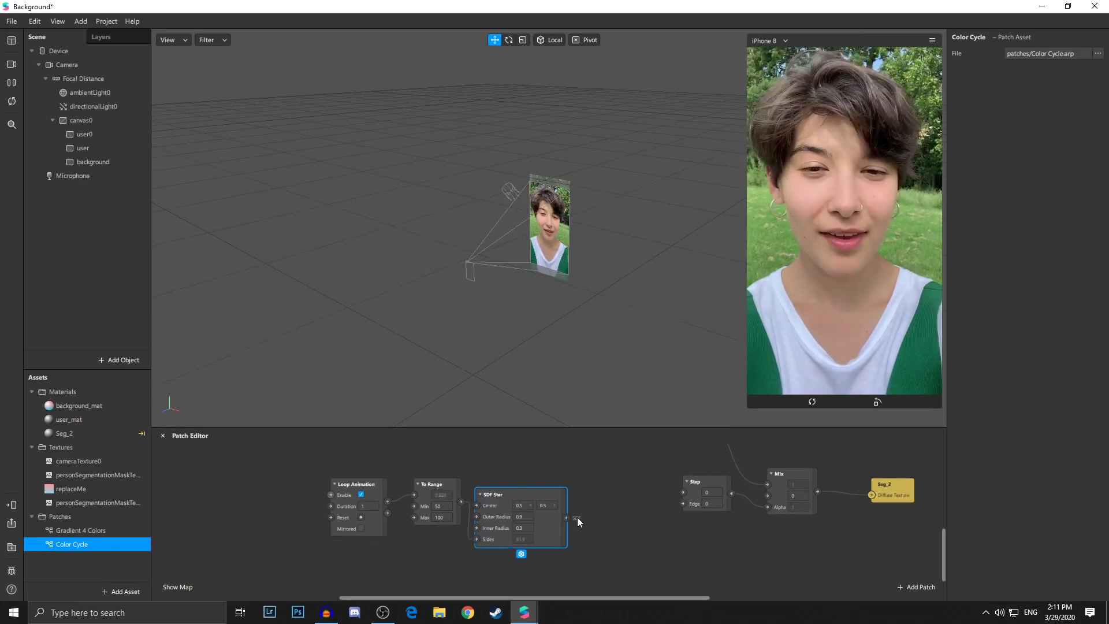
# Insert an SDF Repeat patch fed by SDF Star and driving the Step patch.
pyautogui.moveTo(577, 518); pyautogui.dragTo(591, 484)
pyautogui.write('sdf')
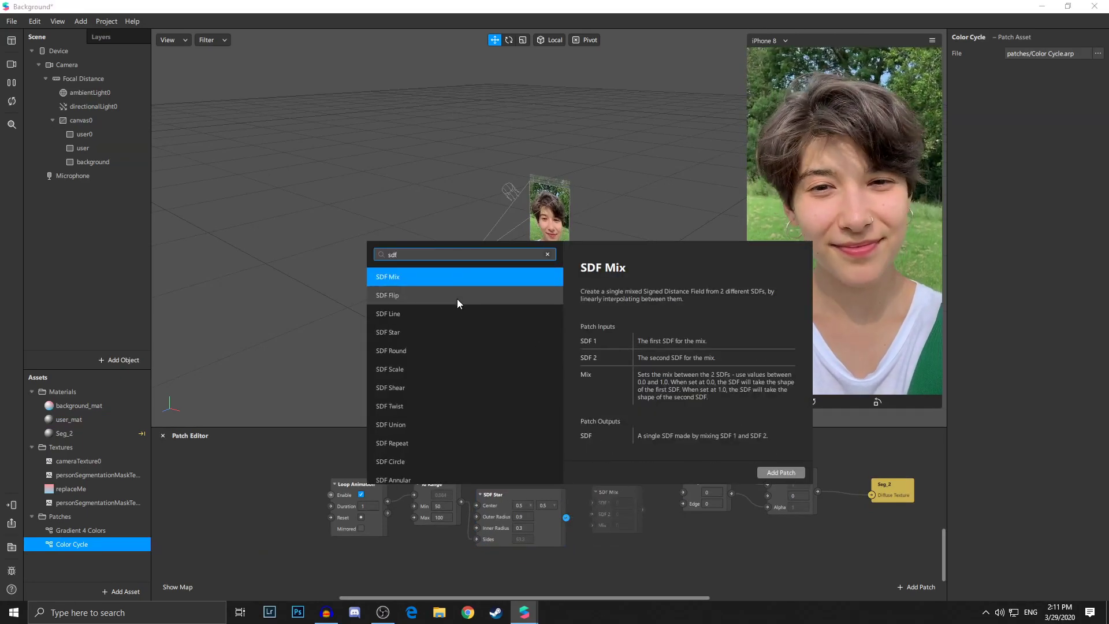
pyautogui.scroll(-2, 454, 421)
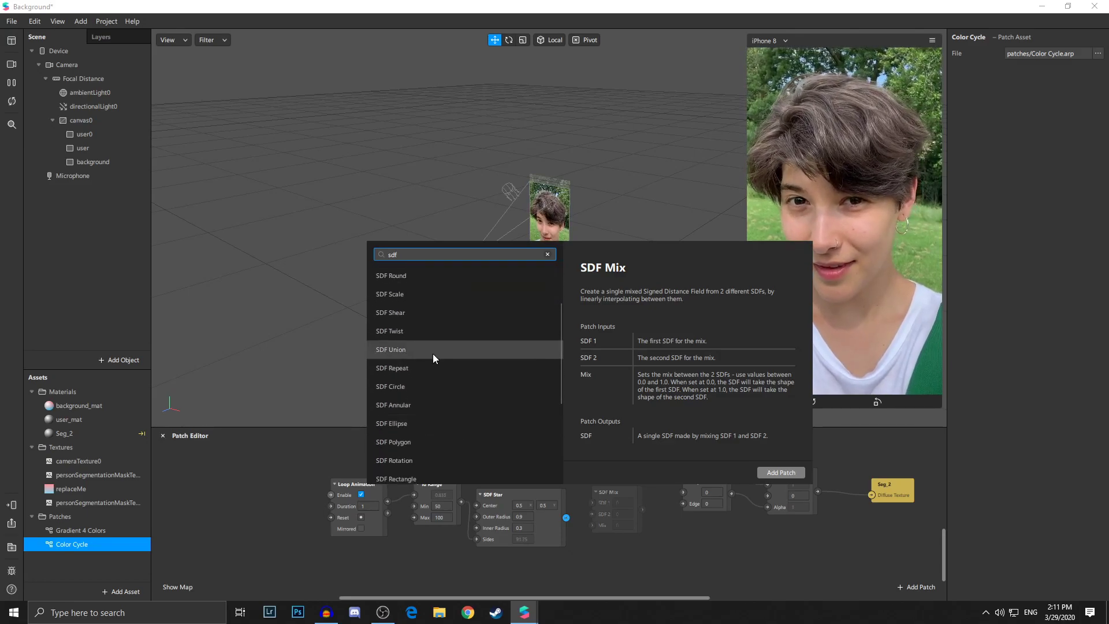
pyautogui.click(434, 368)
pyautogui.click(777, 472)
pyautogui.click(662, 509)
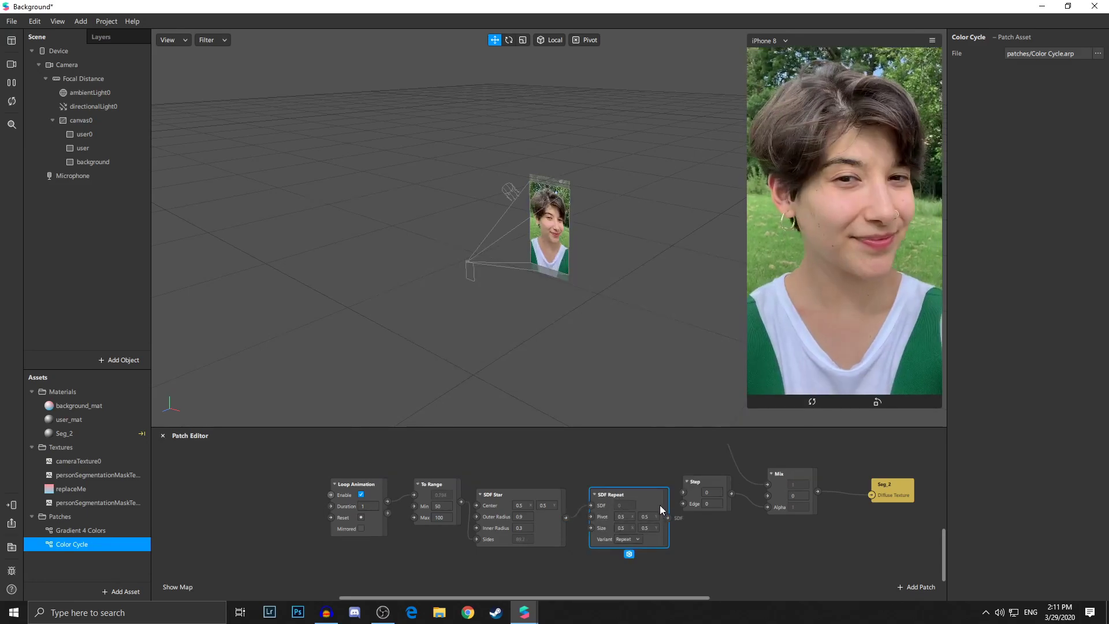
pyautogui.moveTo(668, 518); pyautogui.dragTo(683, 493)
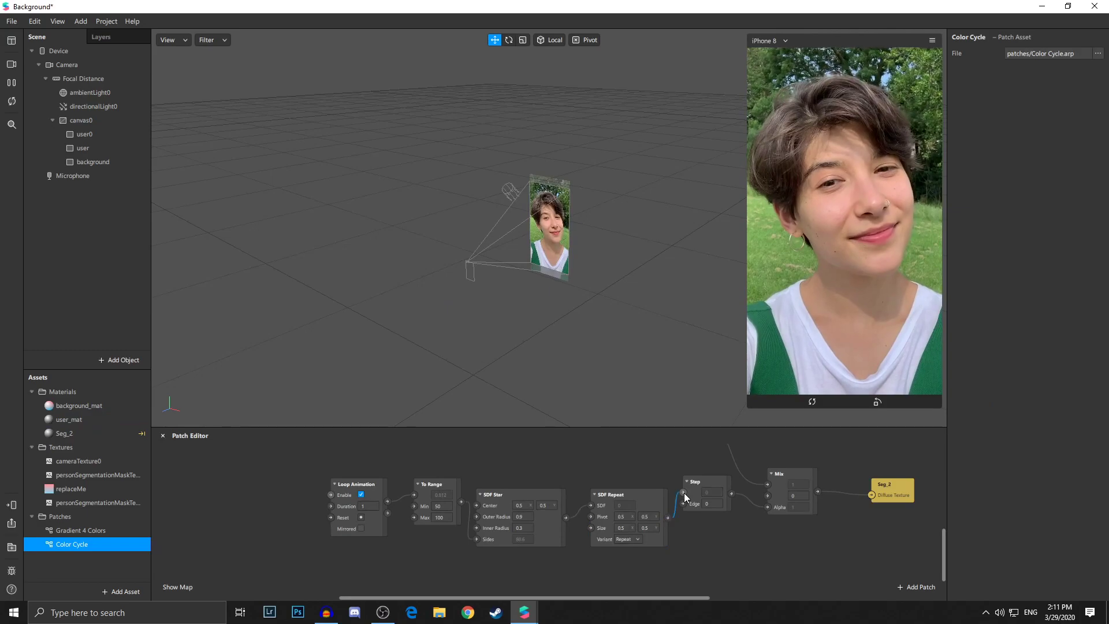
# Move the patch chain left and line SDF Repeat up with it.
pyautogui.moveTo(439, 484); pyautogui.dragTo(397, 484)
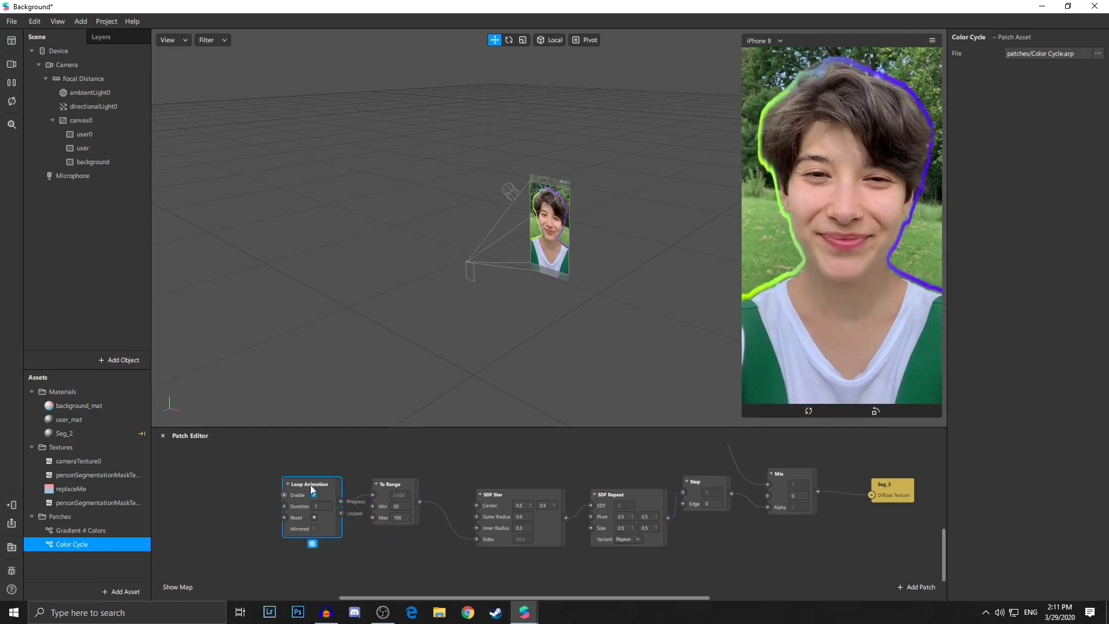
pyautogui.moveTo(317, 488); pyautogui.dragTo(297, 489)
pyautogui.moveTo(387, 484); pyautogui.dragTo(356, 485)
pyautogui.moveTo(493, 494); pyautogui.dragTo(440, 484)
pyautogui.moveTo(627, 497); pyautogui.dragTo(583, 482)
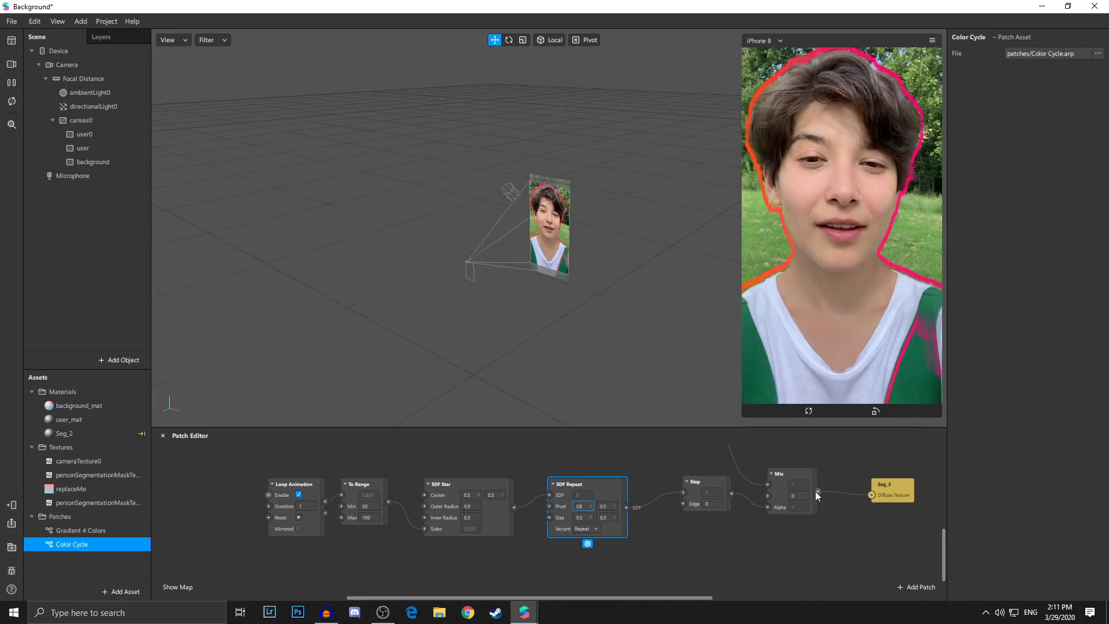
# Set both SDF Repeat Pivot fields and both Size fields to 0.05.
pyautogui.write('0')
pyautogui.press('Tab')
pyautogui.write('00')
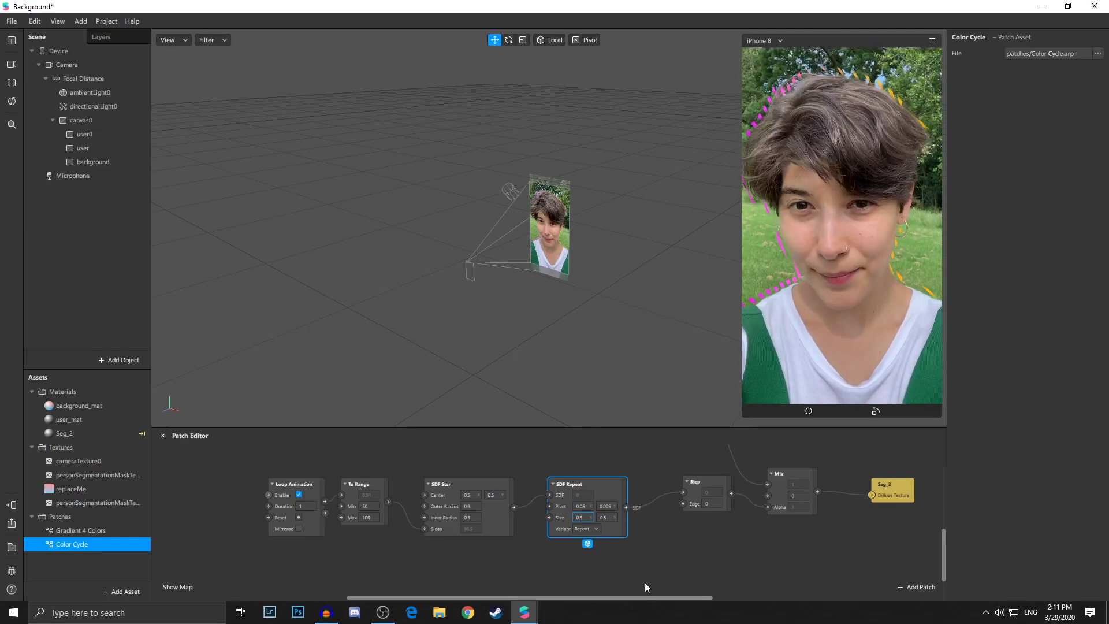
pyautogui.press('BackSpace')
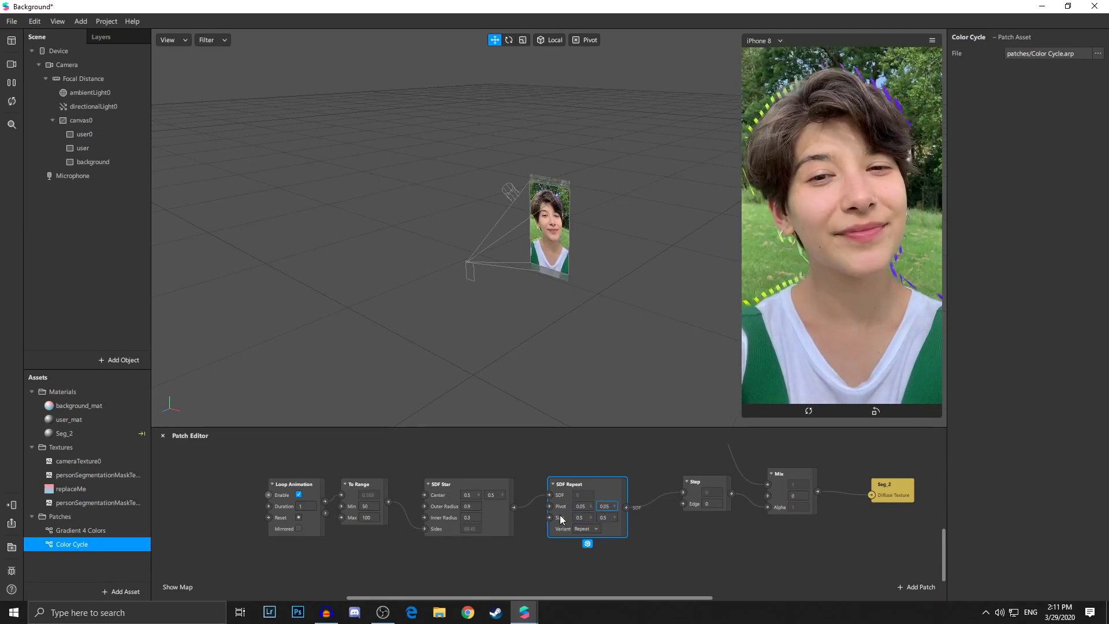
pyautogui.click(580, 517)
pyautogui.write('0')
pyautogui.press('Tab')
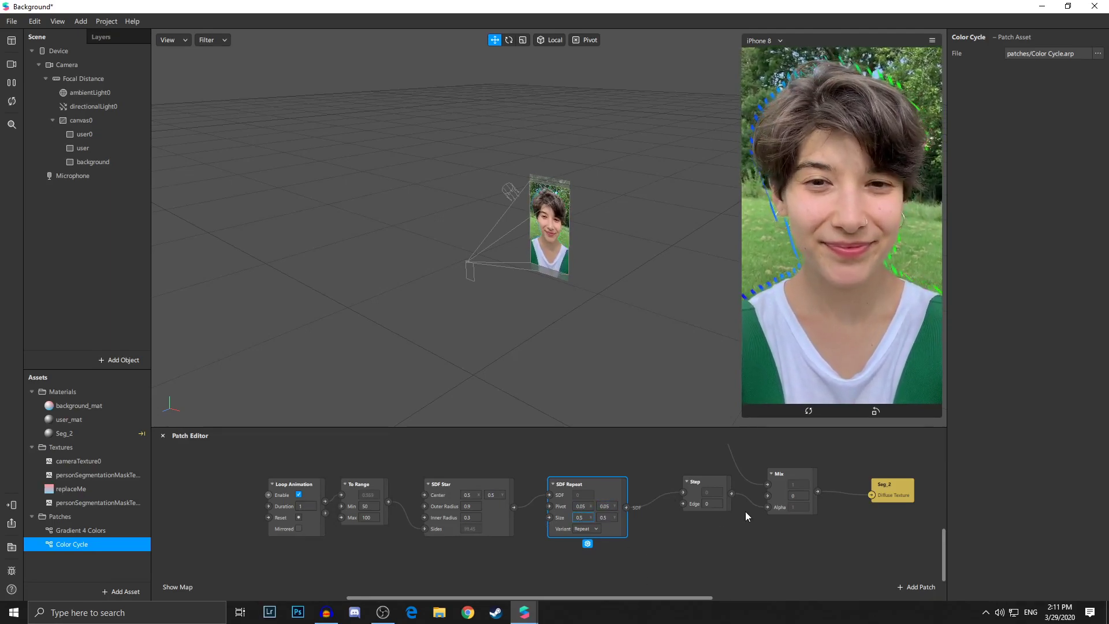
pyautogui.write('0')
pyautogui.press('Return')
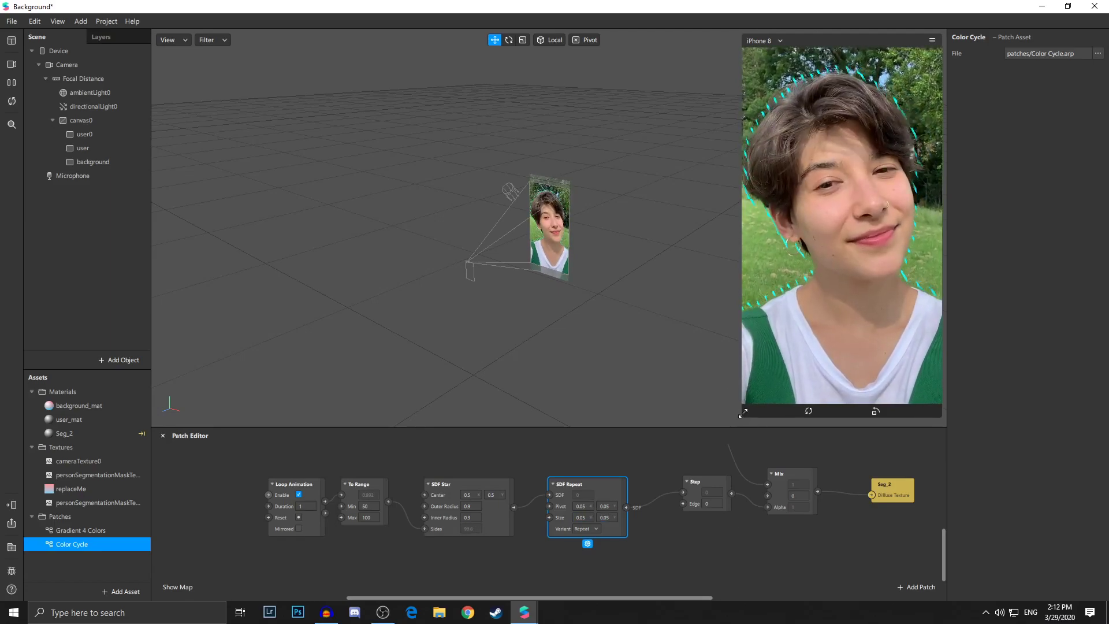
# Enlarge the Simulator, test SDF Star wired straight to Step, then restore SDF Repeat between them.
pyautogui.moveTo(748, 400); pyautogui.dragTo(699, 415)
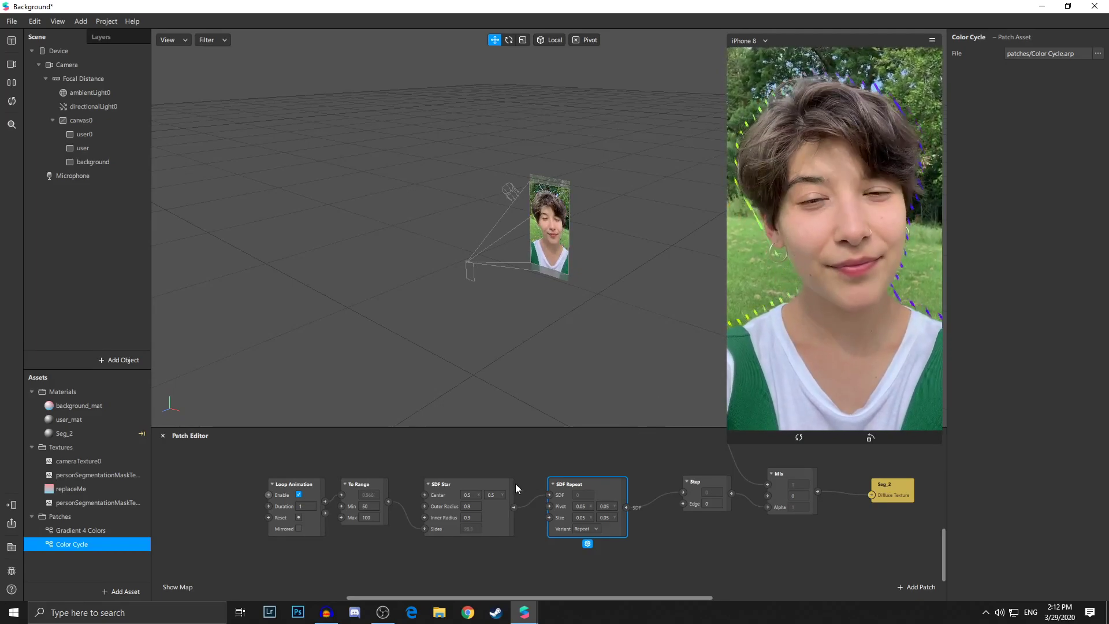
pyautogui.click(469, 614)
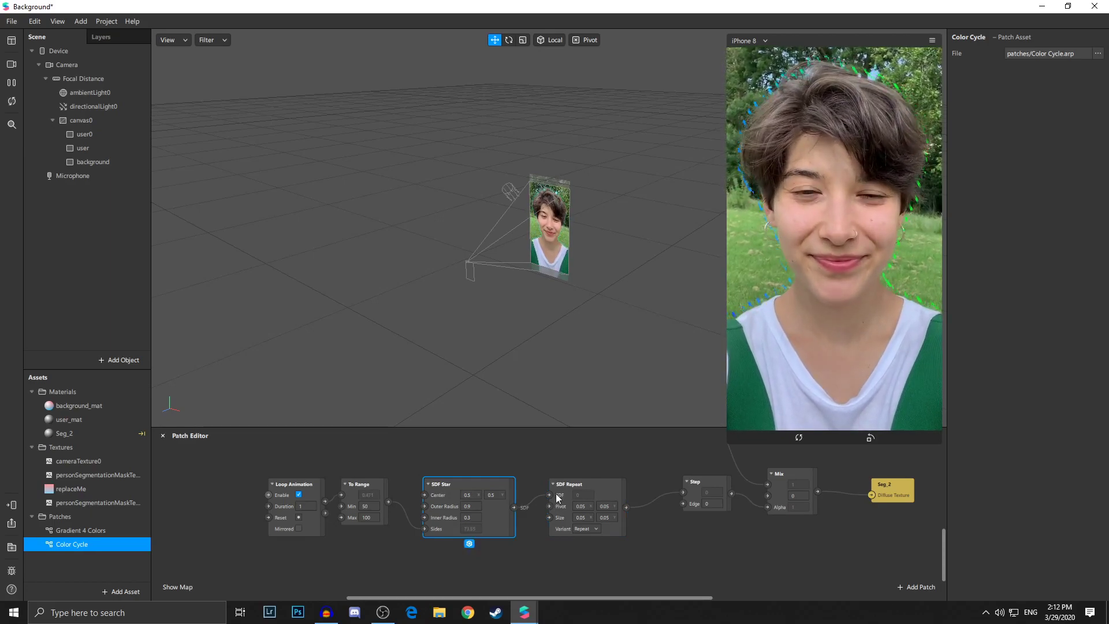
pyautogui.moveTo(542, 498); pyautogui.dragTo(531, 529)
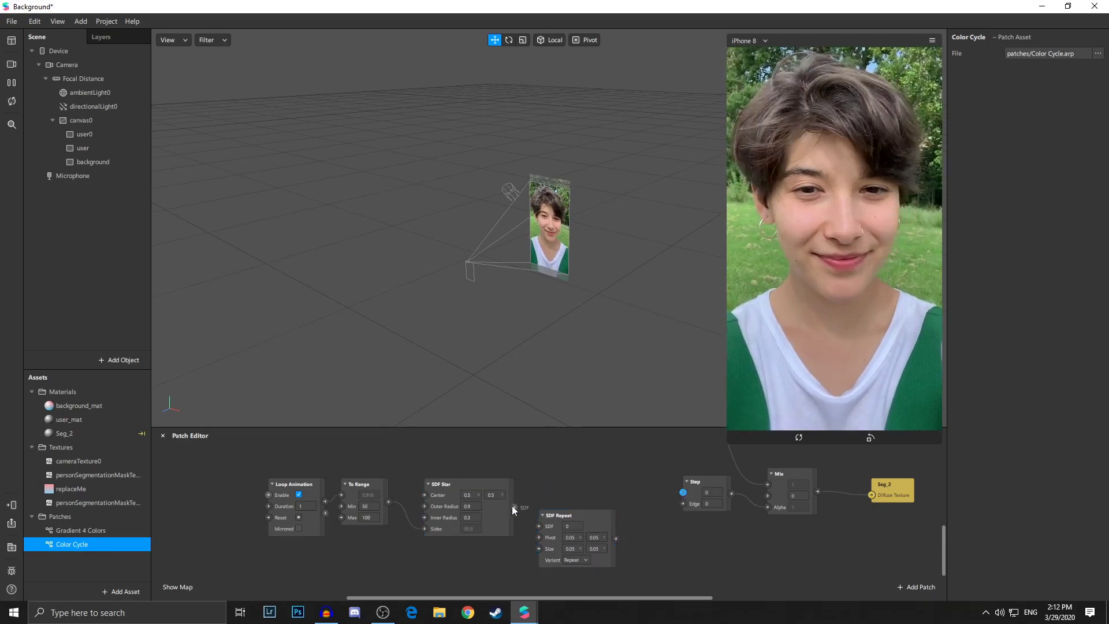
pyautogui.moveTo(681, 491); pyautogui.dragTo(684, 491)
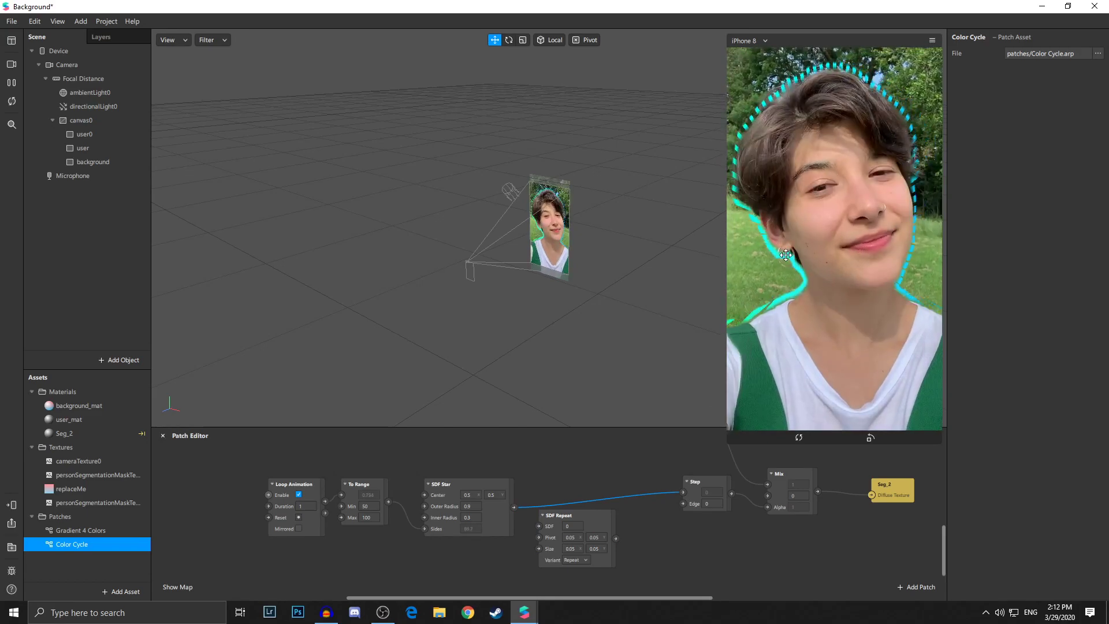
pyautogui.moveTo(610, 530); pyautogui.dragTo(616, 506)
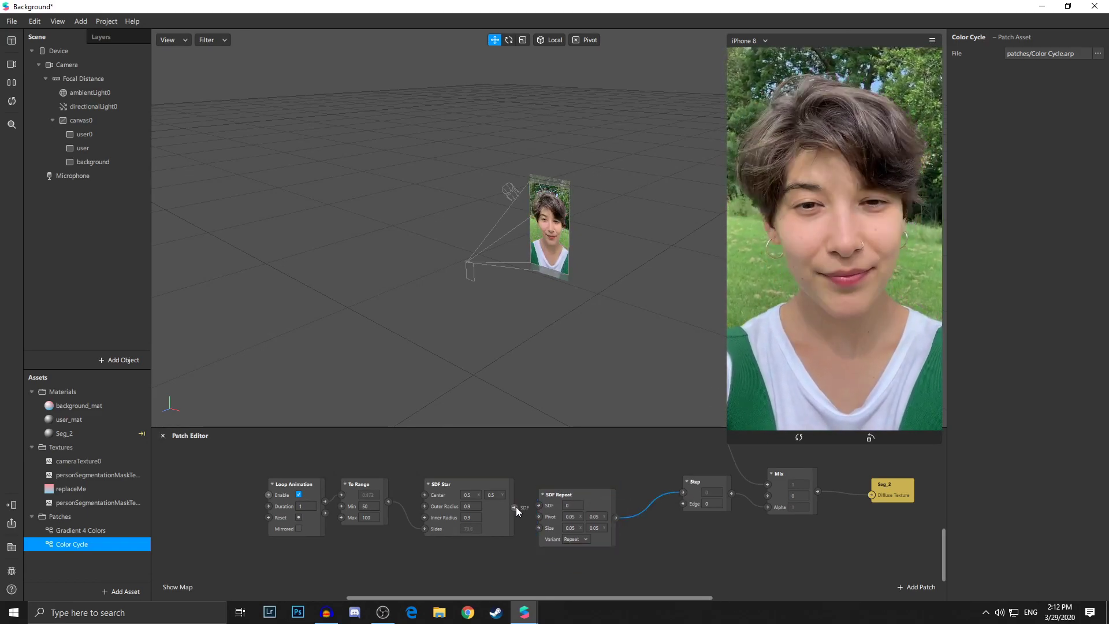
pyautogui.moveTo(558, 505); pyautogui.dragTo(598, 492)
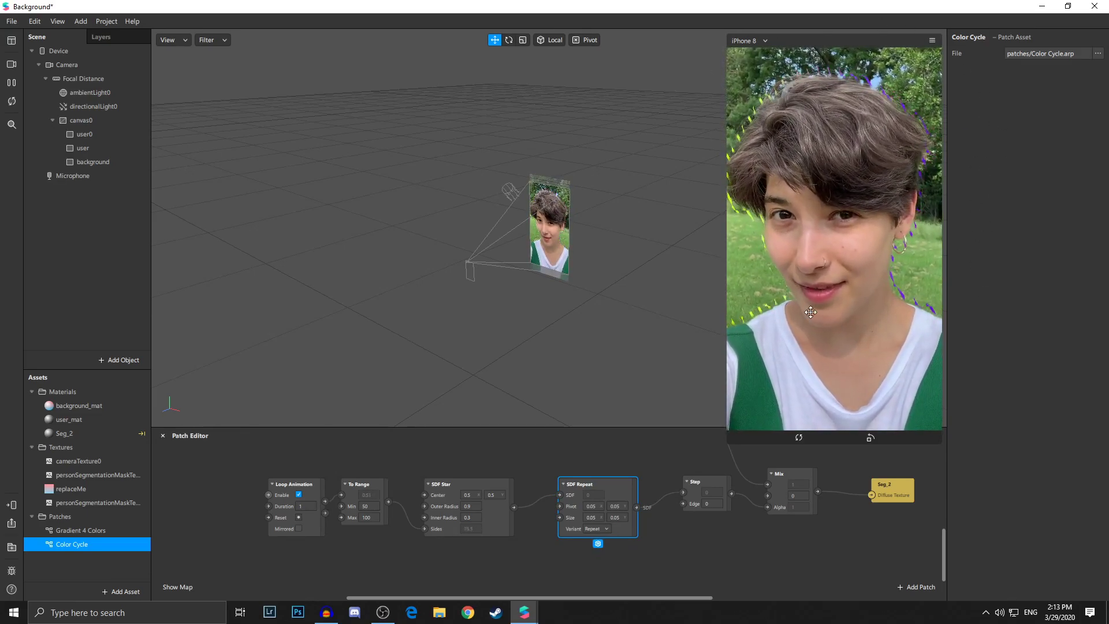
# Browse 'sdf' patches from SDF Repeat's output, dismiss the search, then reopen the patch browser.
pyautogui.moveTo(577, 493)
pyautogui.mouseDown()
pyautogui.moveTo(557, 504)
pyautogui.moveTo(653, 464)
pyautogui.mouseUp()
pyautogui.write('sdf')
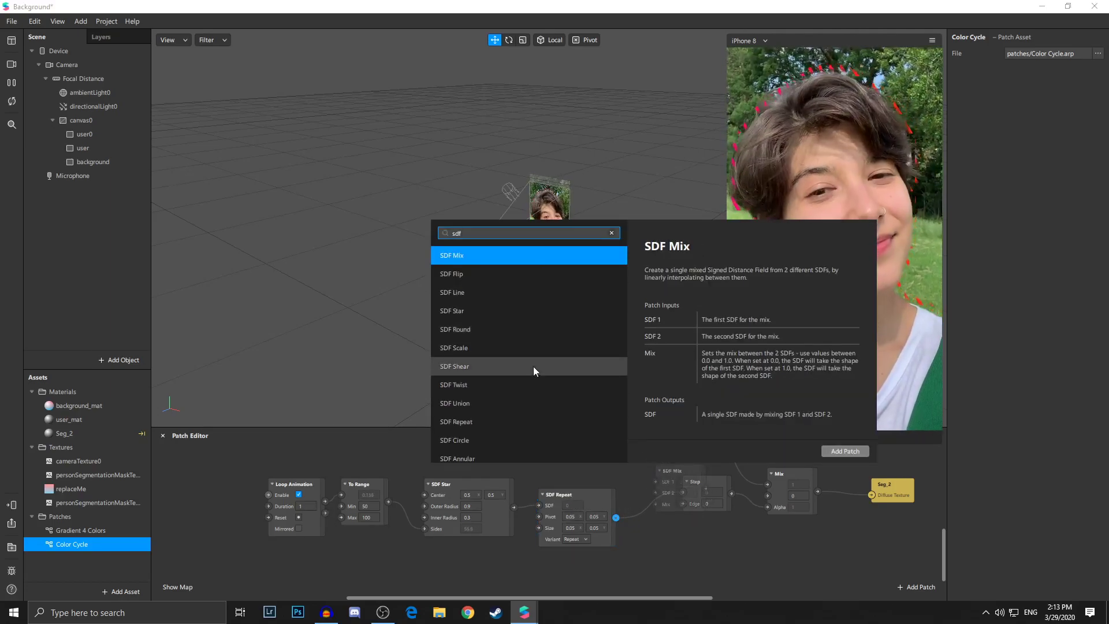
pyautogui.scroll(-3, 520, 352)
pyautogui.scroll(-2, 462, 381)
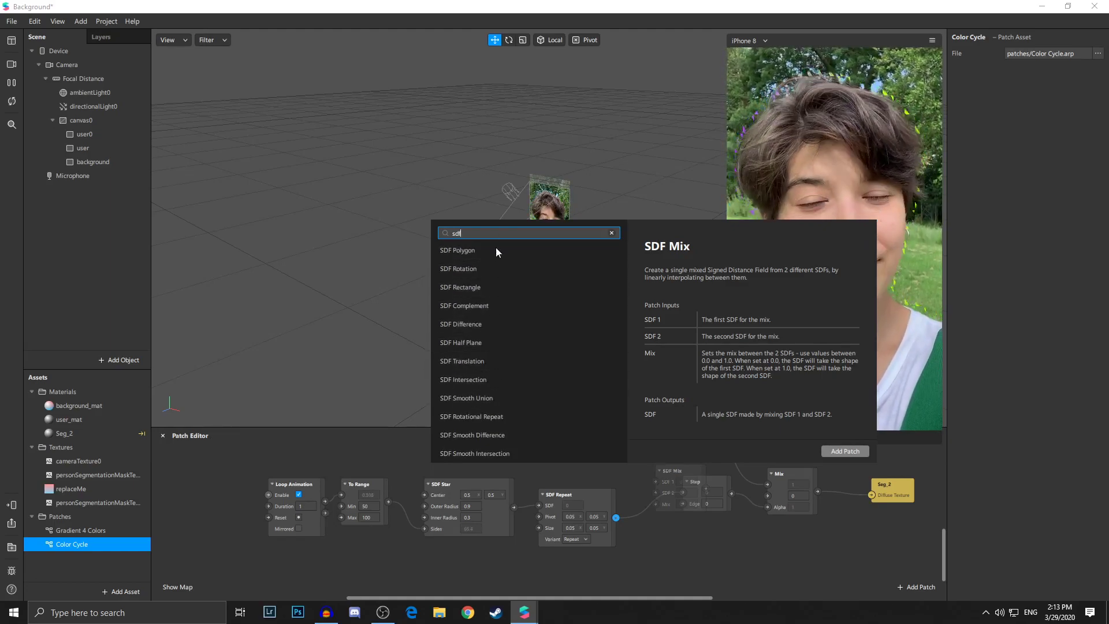
pyautogui.scroll(3, 524, 449)
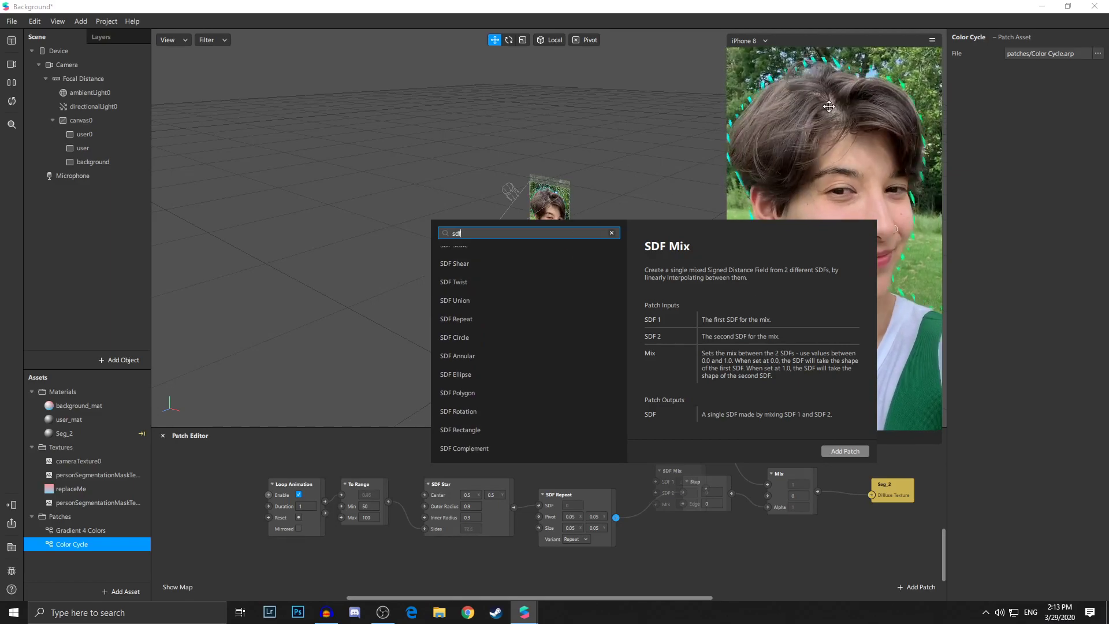
pyautogui.click(632, 497)
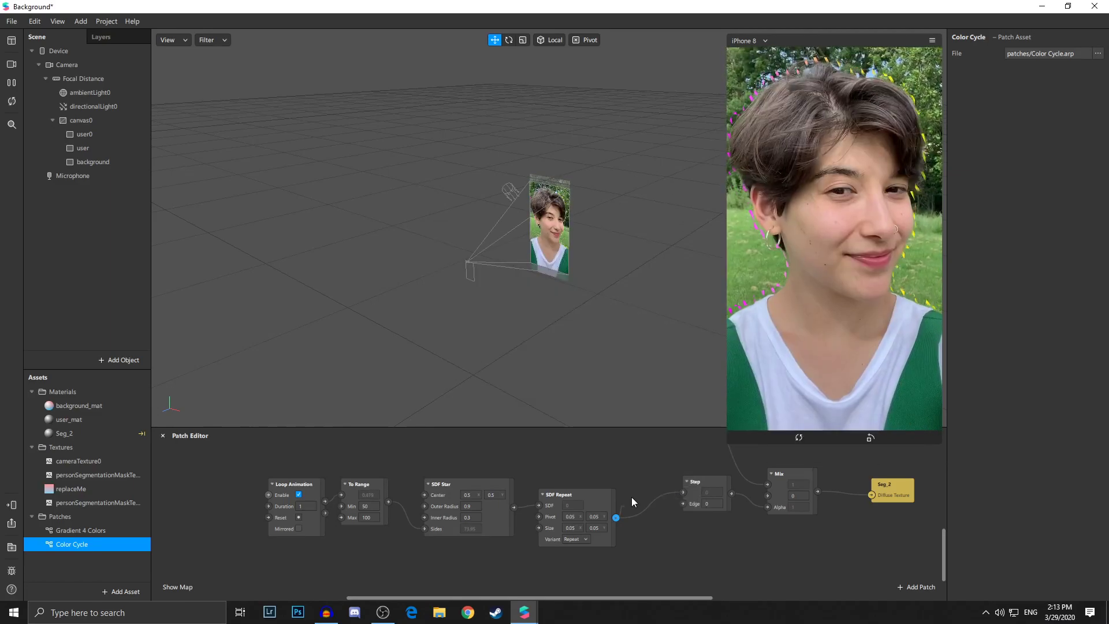
pyautogui.doubleClick(640, 480)
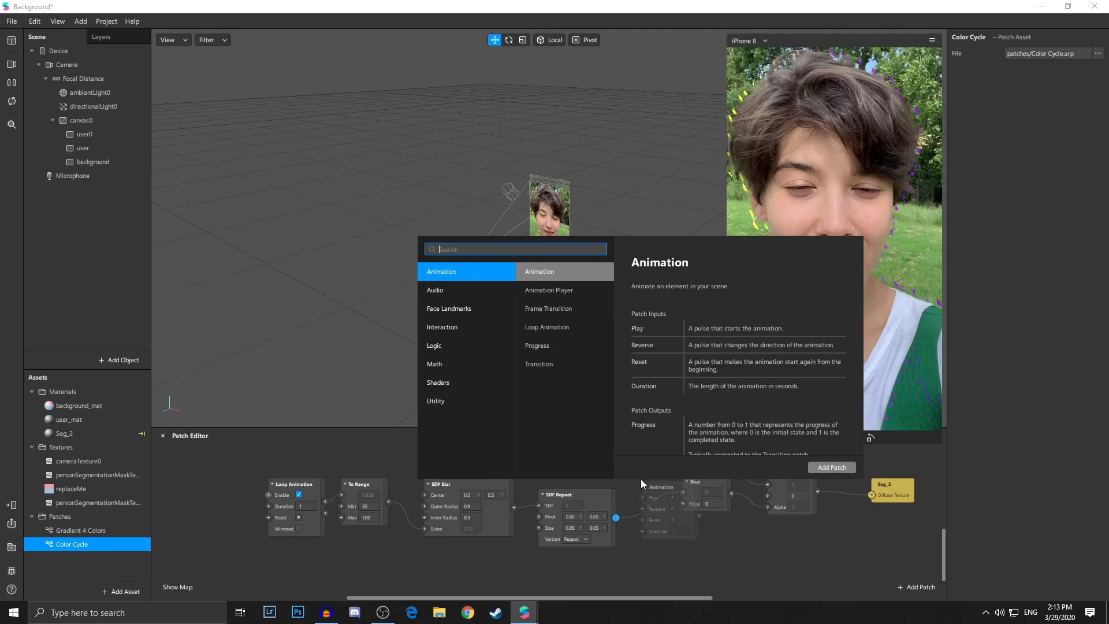
# Add an SDF Rotational Repeat patch between SDF Repeat and Step.
pyautogui.write('rot')
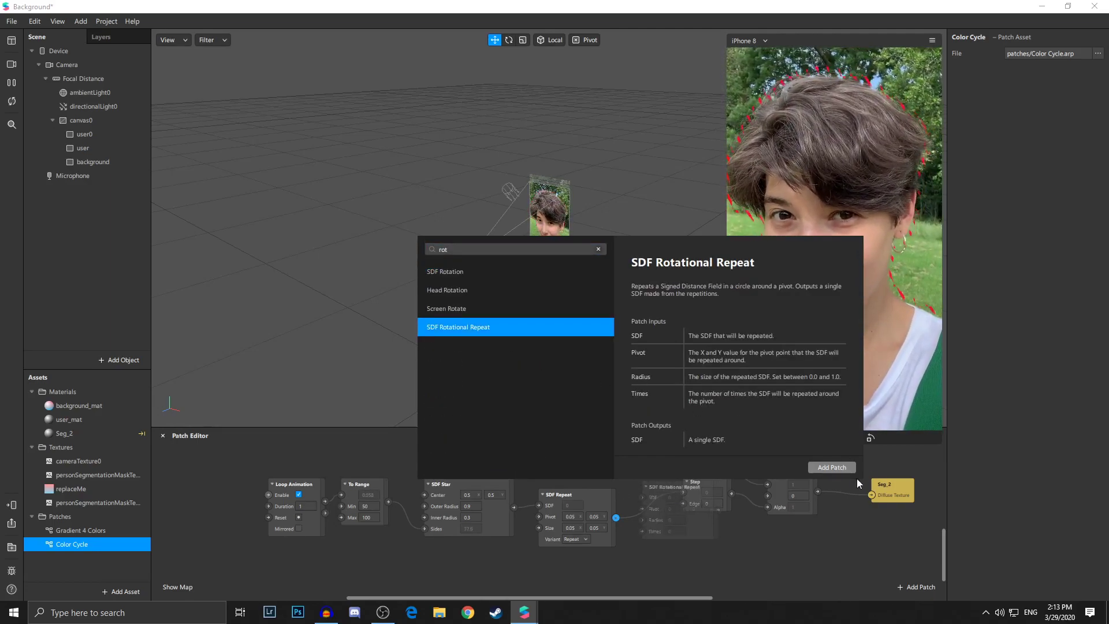
pyautogui.click(818, 469)
pyautogui.moveTo(670, 485); pyautogui.dragTo(642, 438)
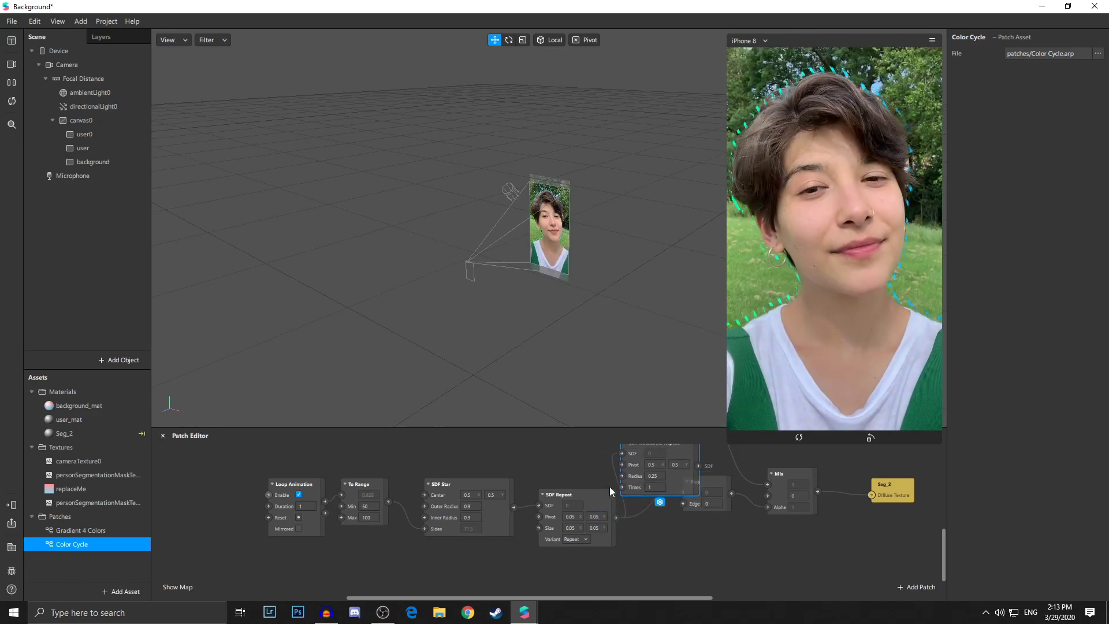
pyautogui.hscroll(5, 331, 480)
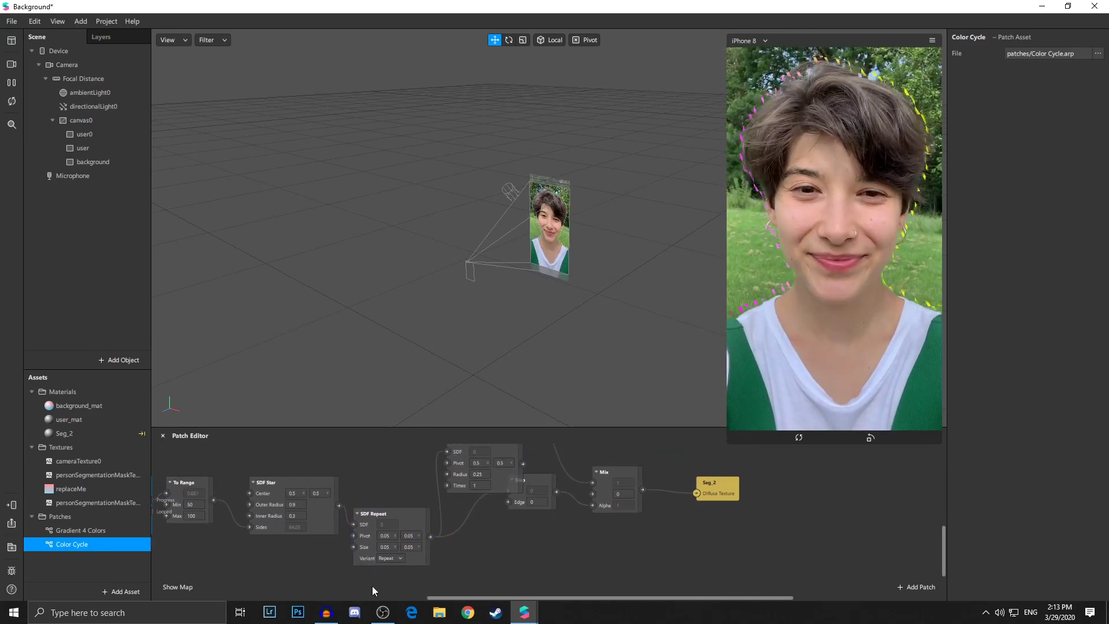
pyautogui.hscroll(-4, 393, 588)
pyautogui.hscroll(-4, 392, 593)
# Arrange Loop Animation, To Range, SDF Star, SDF Repeat, Rotational Repeat and Step into a neat row.
pyautogui.moveTo(358, 592)
pyautogui.mouseDown()
pyautogui.moveTo(591, 504)
pyautogui.moveTo(434, 514)
pyautogui.mouseUp()
pyautogui.moveTo(671, 513); pyautogui.dragTo(560, 492)
pyautogui.moveTo(726, 444)
pyautogui.mouseDown()
pyautogui.moveTo(720, 455)
pyautogui.moveTo(747, 450)
pyautogui.moveTo(663, 456)
pyautogui.moveTo(657, 443)
pyautogui.mouseUp()
pyautogui.moveTo(804, 488); pyautogui.dragTo(799, 514)
pyautogui.moveTo(718, 457); pyautogui.dragTo(729, 508)
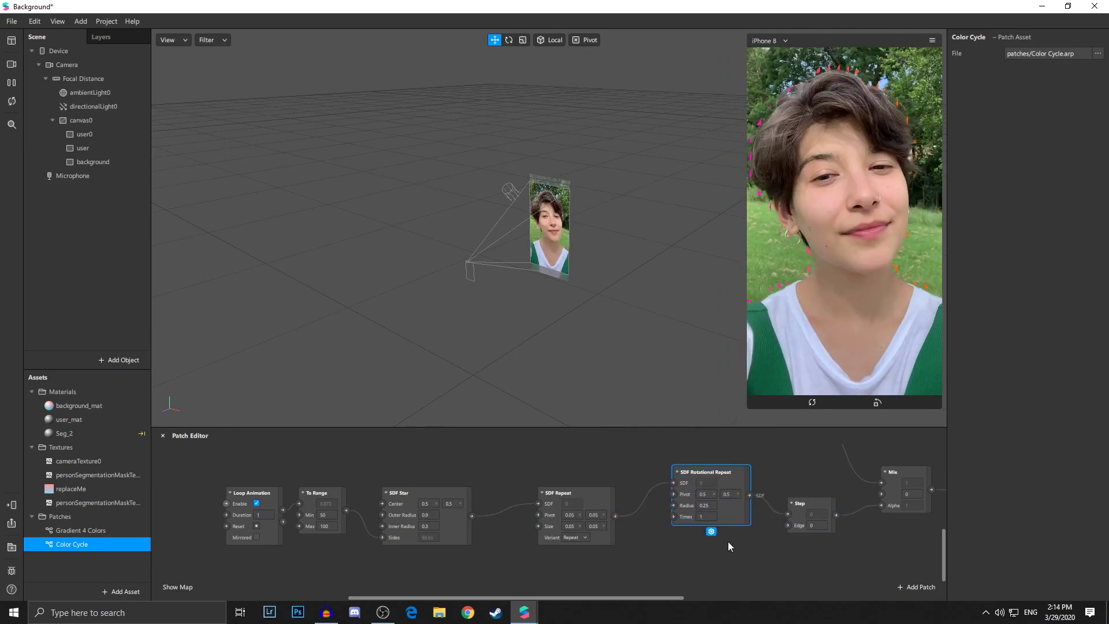
pyautogui.moveTo(678, 595); pyautogui.dragTo(737, 598)
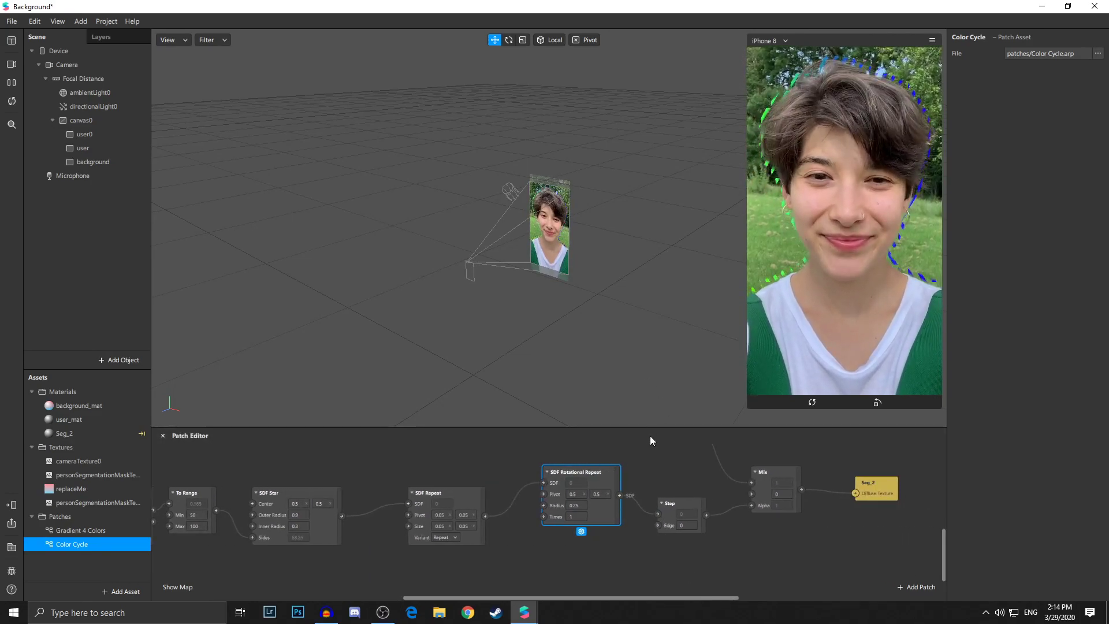
pyautogui.scroll(2, 638, 474)
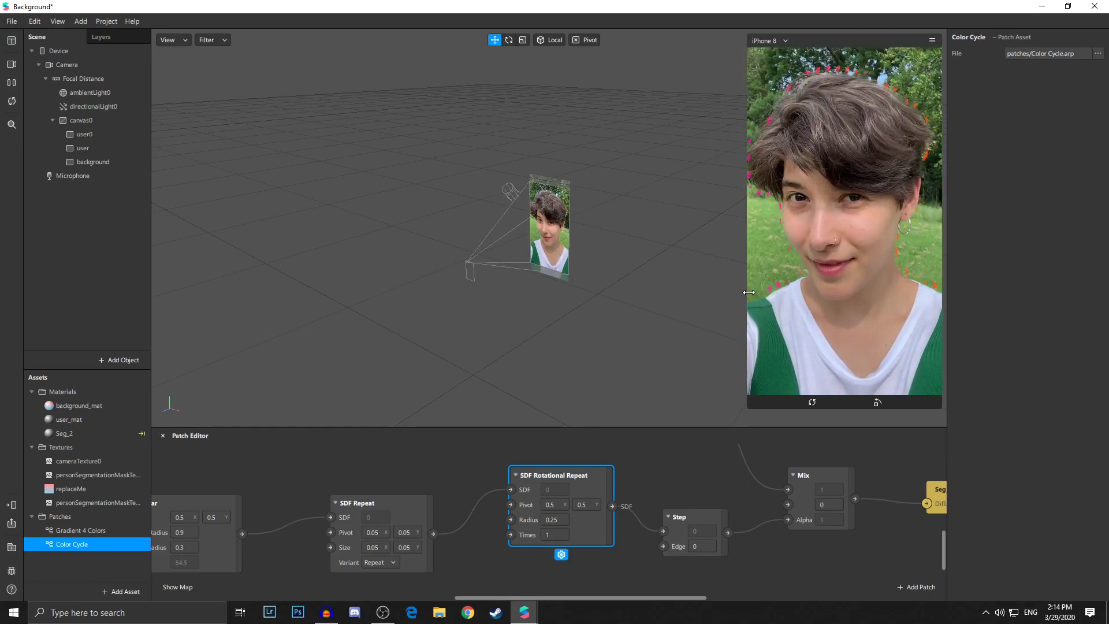
pyautogui.moveTo(750, 296); pyautogui.dragTo(738, 295)
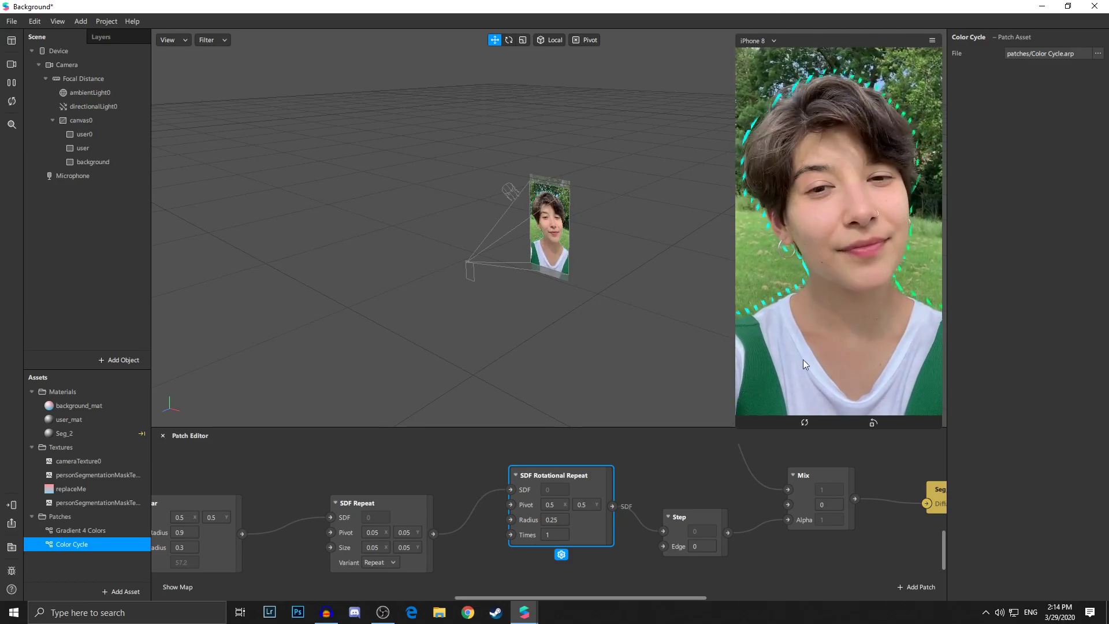
pyautogui.click(406, 497)
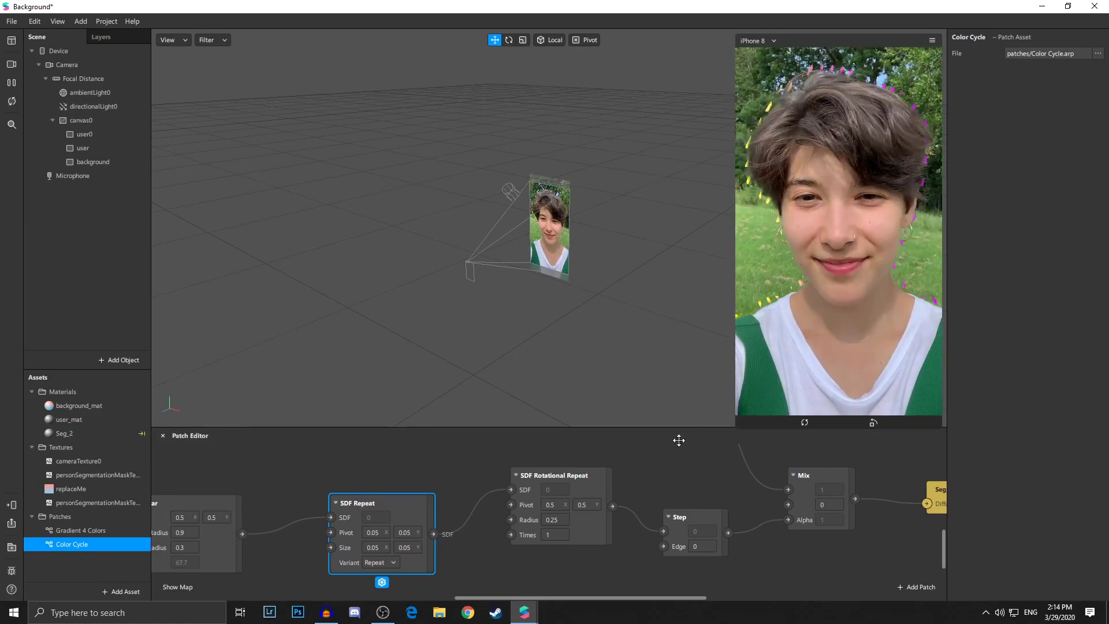
pyautogui.click(554, 475)
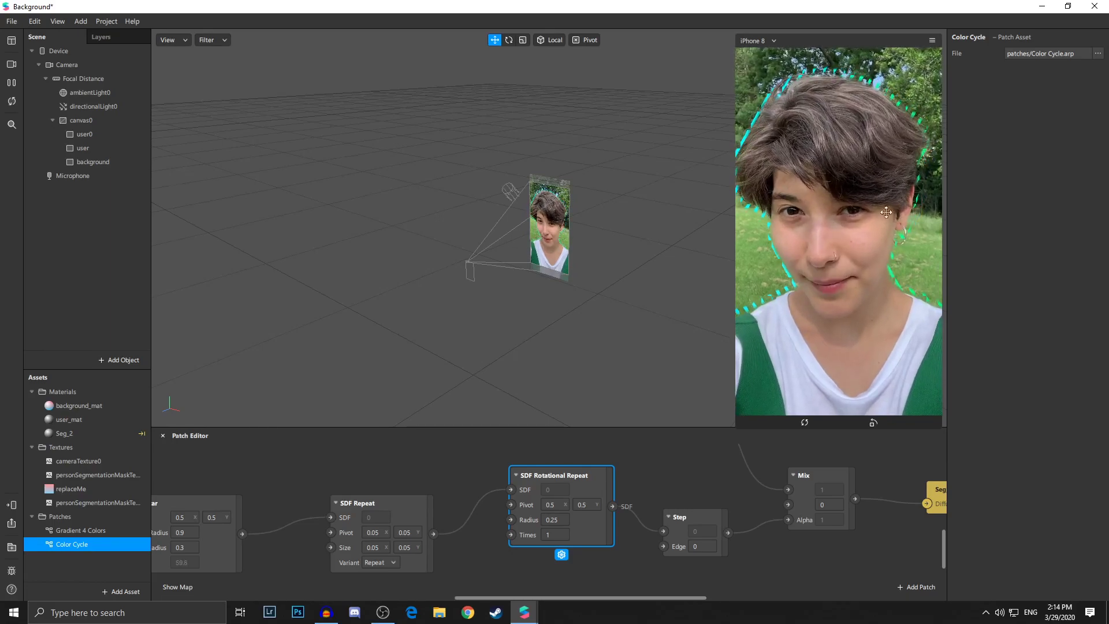
pyautogui.click(393, 514)
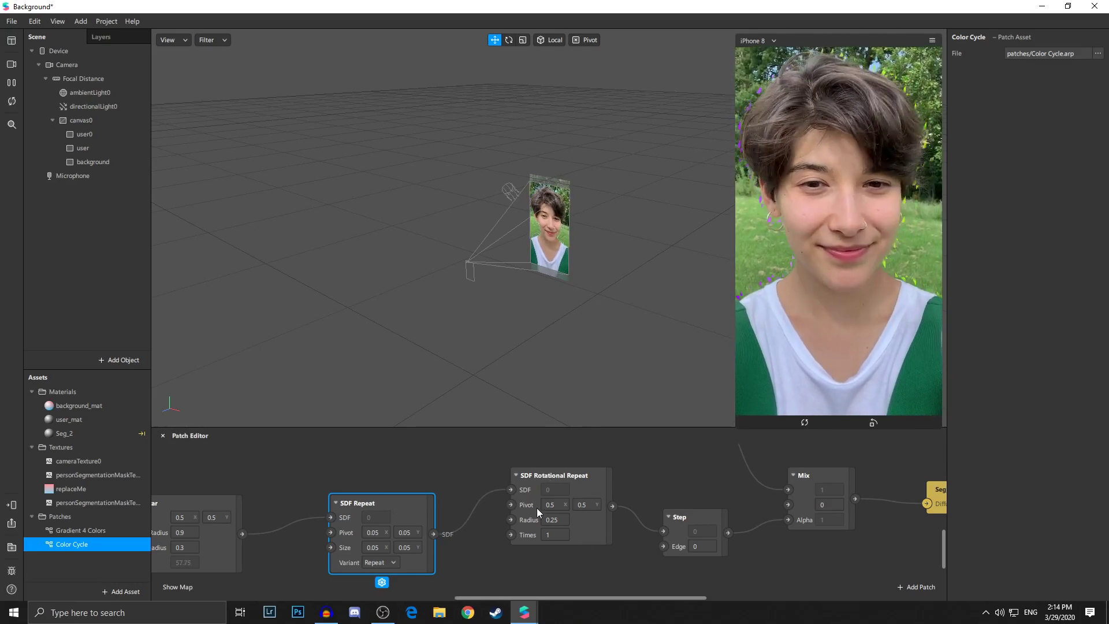
pyautogui.scroll(2, 673, 520)
pyautogui.hscroll(3, 699, 592)
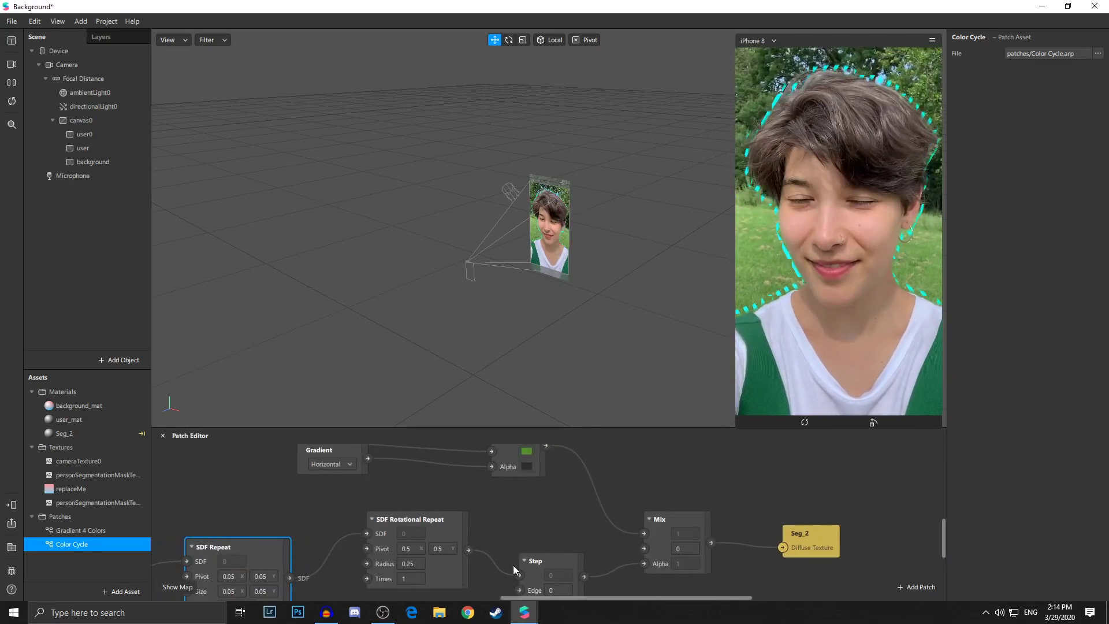
# Browse the 'sdf' patch search and close it without adding a patch.
pyautogui.rightClick(508, 515)
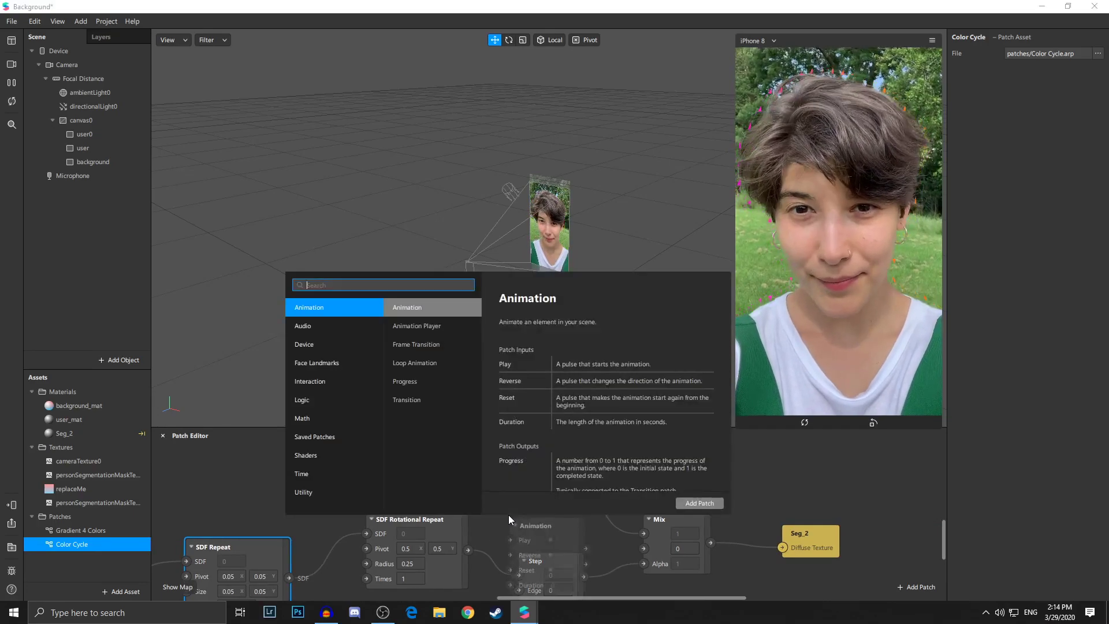
pyautogui.write('sdf')
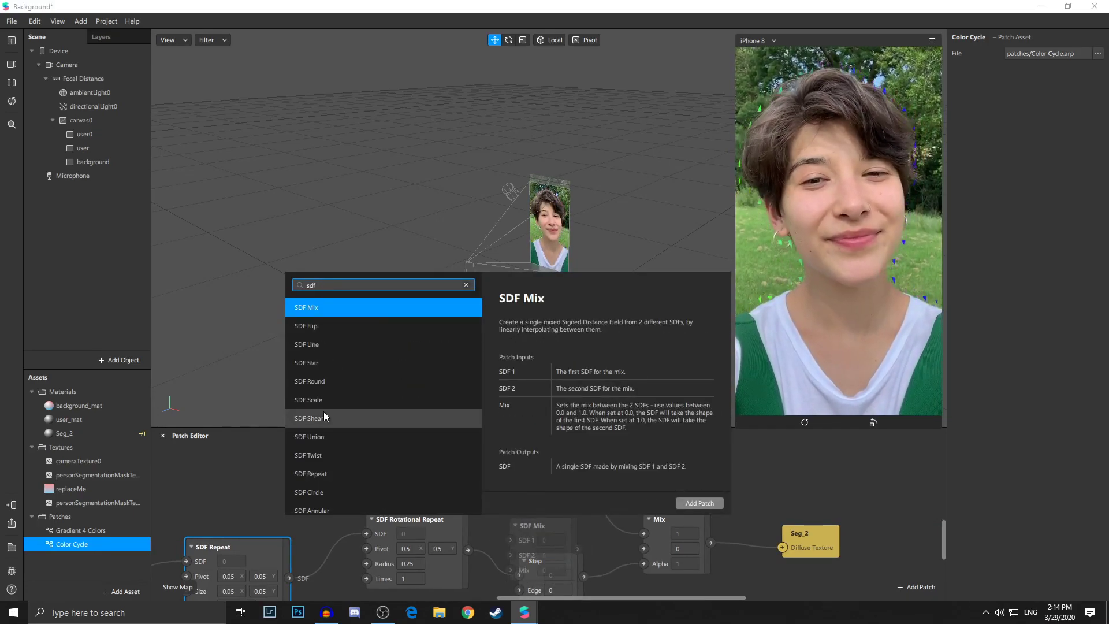
pyautogui.scroll(-3, 335, 407)
pyautogui.scroll(3, 369, 399)
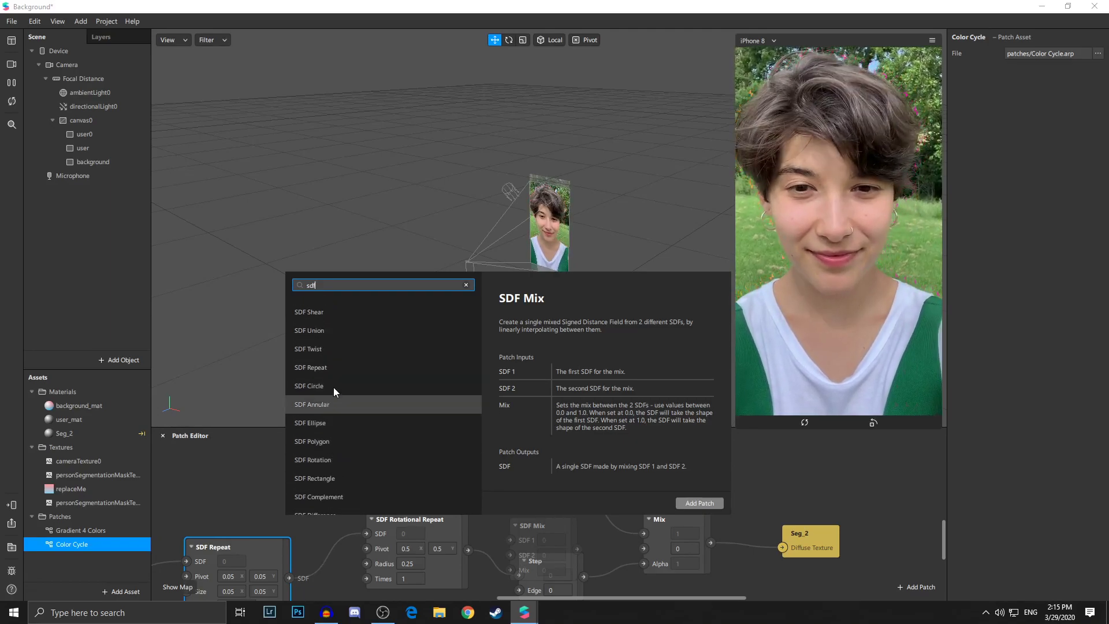
pyautogui.scroll(-4, 348, 445)
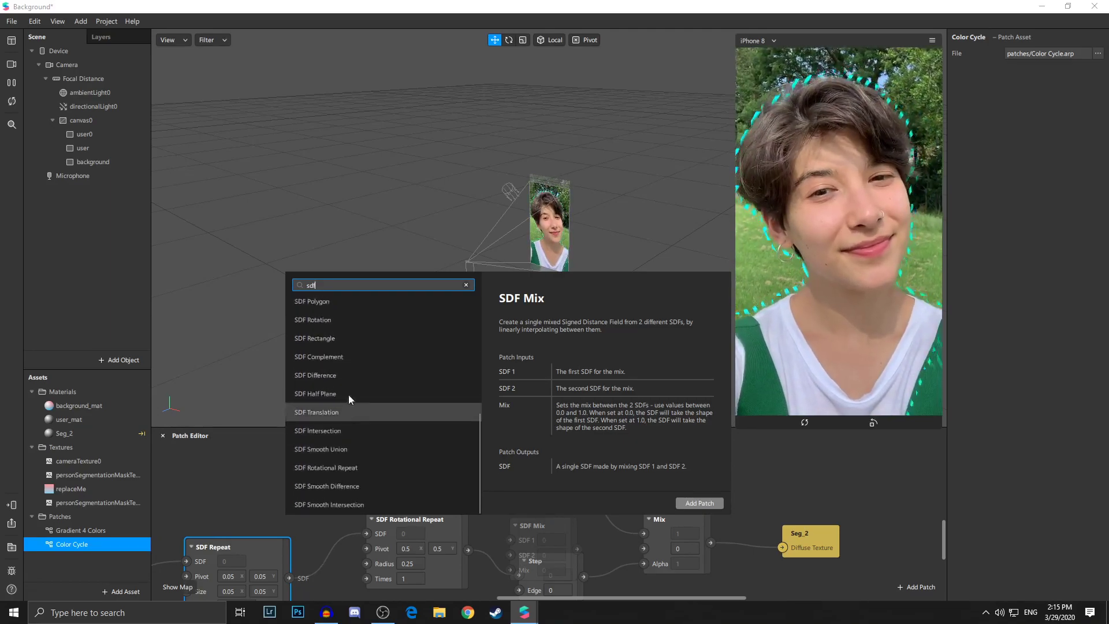
pyautogui.scroll(4, 393, 470)
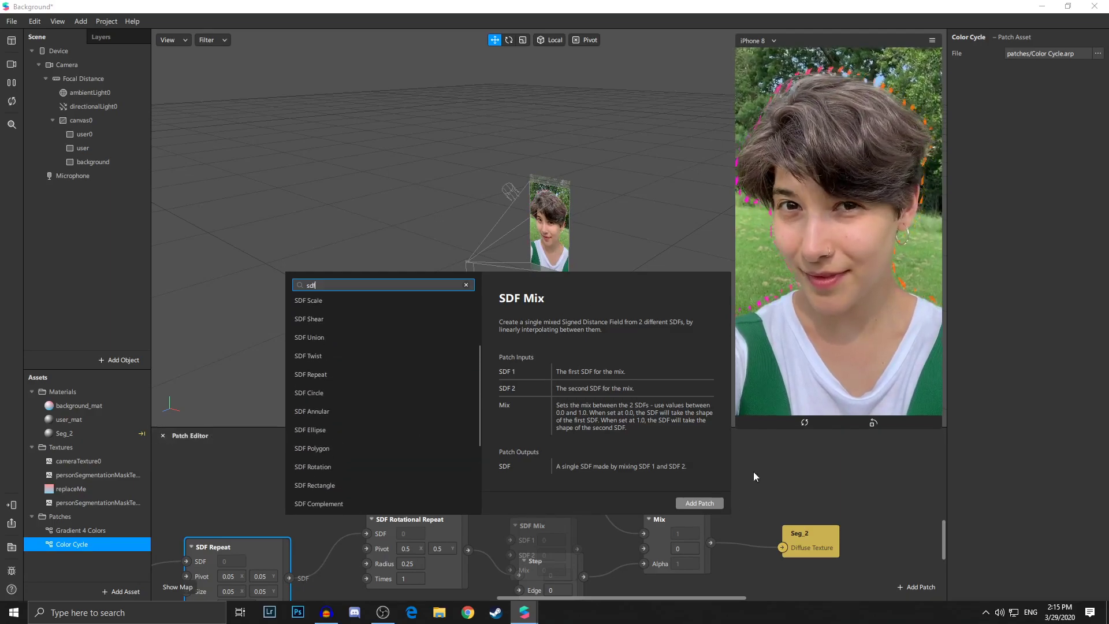
pyautogui.click(814, 483)
# Zoom out the Patch Editor and bring up the Video source list.
pyautogui.scroll(-2, 387, 525)
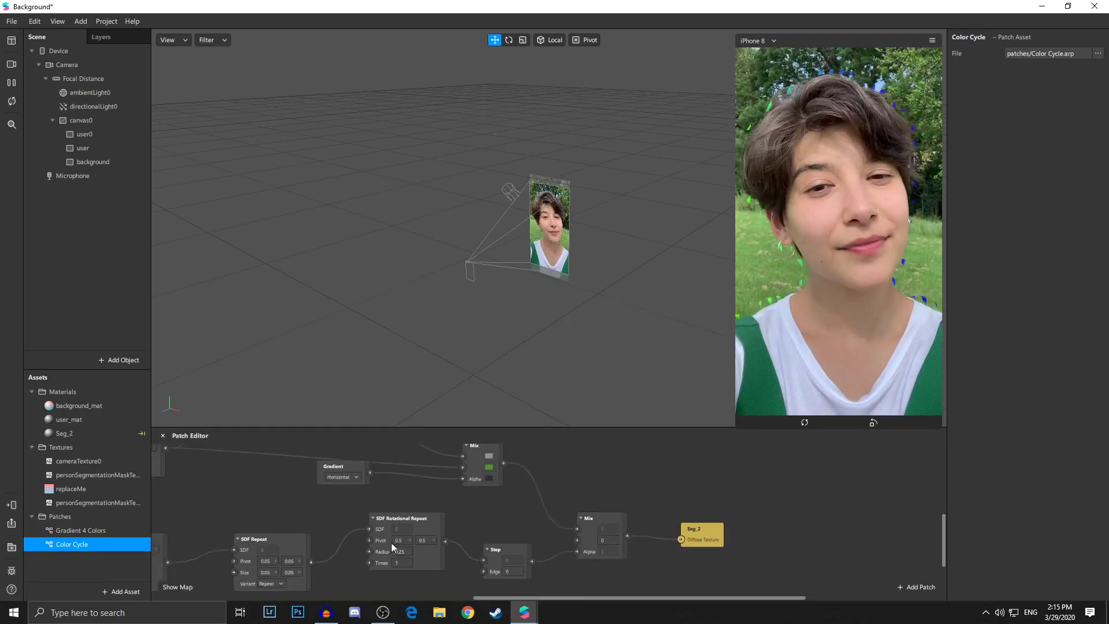
pyautogui.scroll(2, 676, 512)
pyautogui.hscroll(-4, 676, 512)
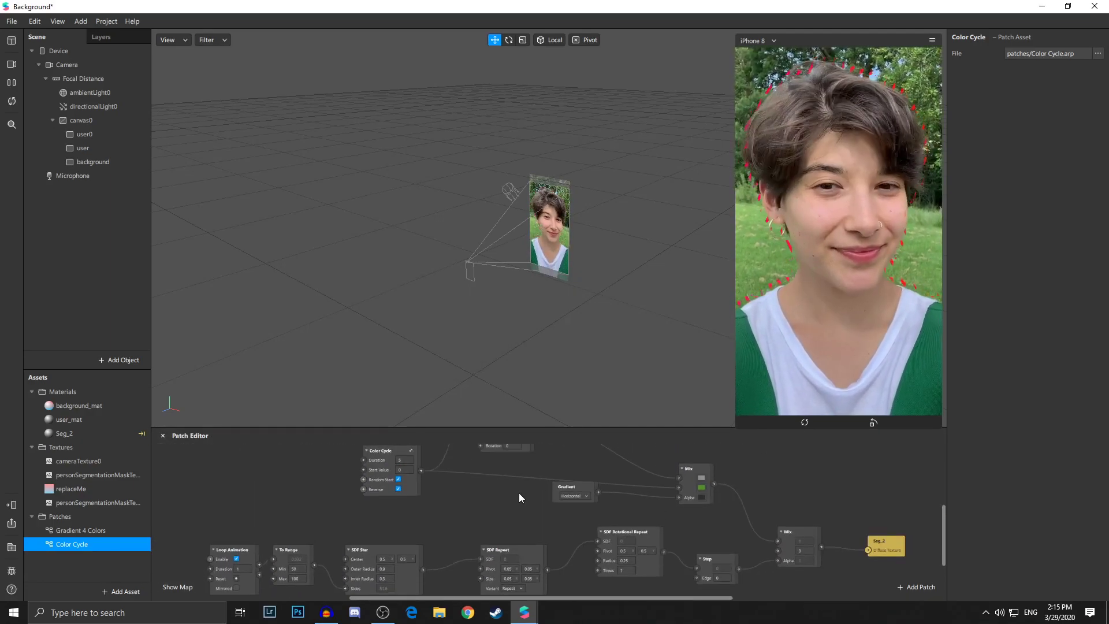
pyautogui.scroll(-1, 511, 525)
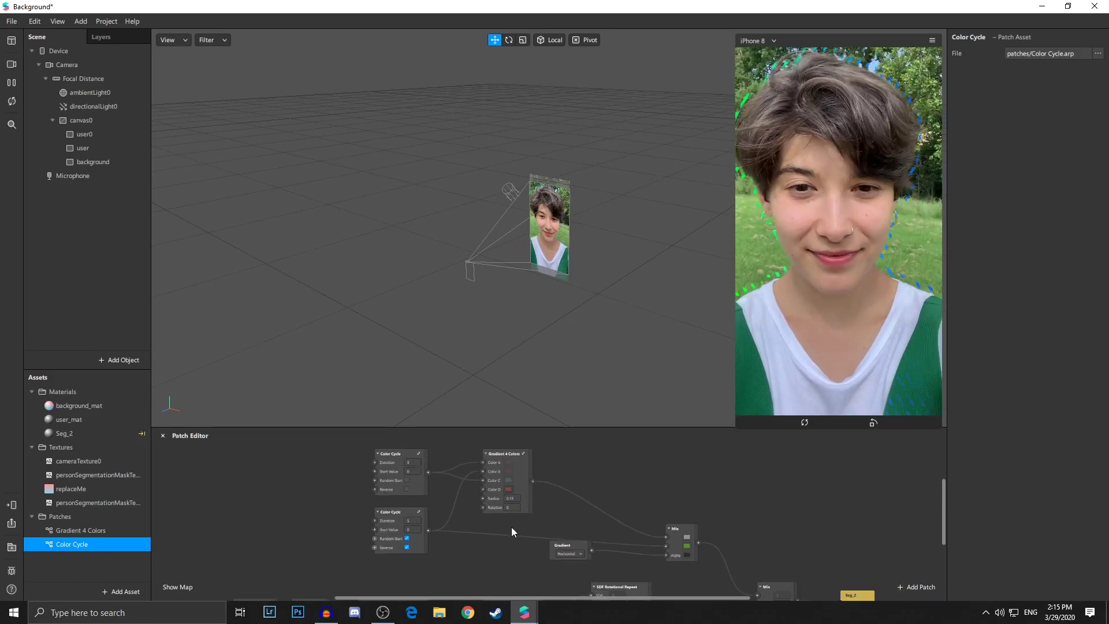
pyautogui.scroll(-1, 526, 534)
pyautogui.scroll(-1, 529, 536)
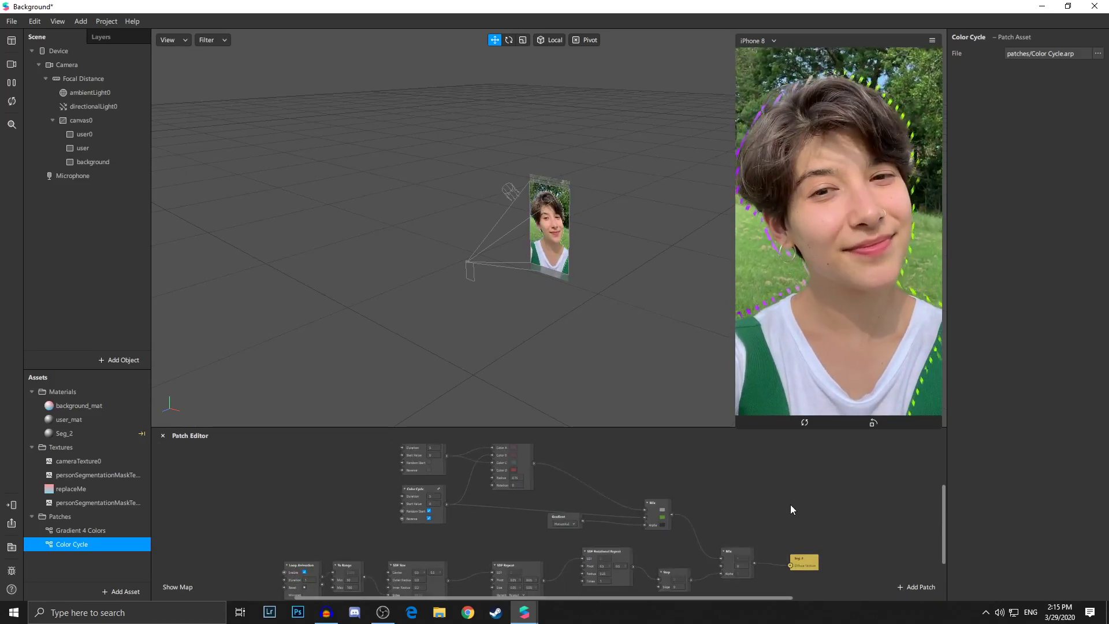
pyautogui.click(11, 64)
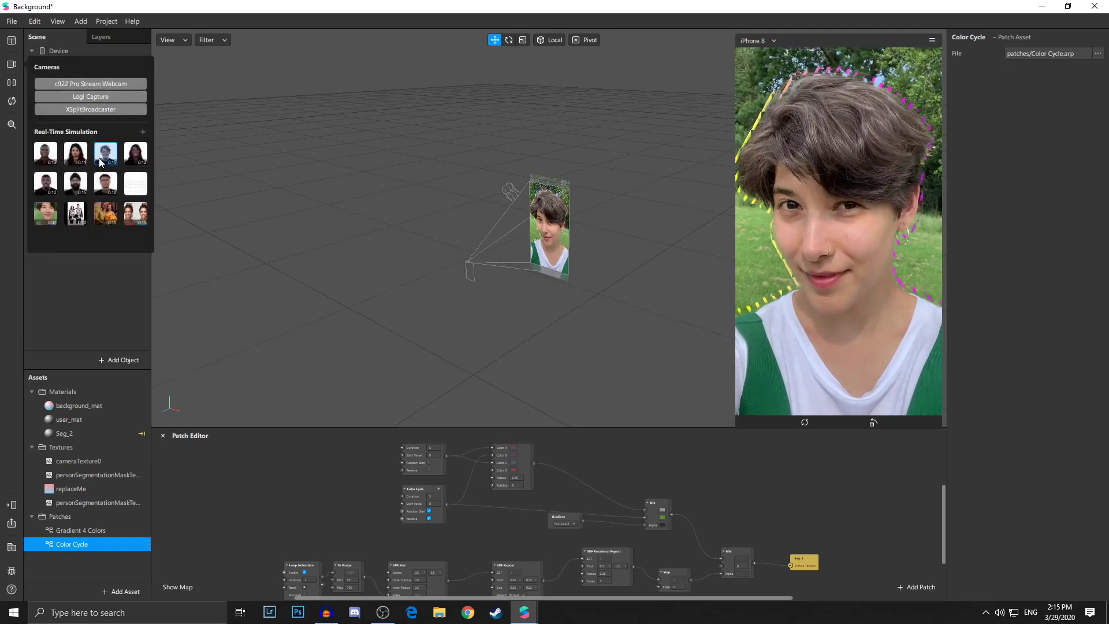
# Switch the preview to another sample-person simulation video.
pyautogui.click(102, 161)
pyautogui.click(79, 304)
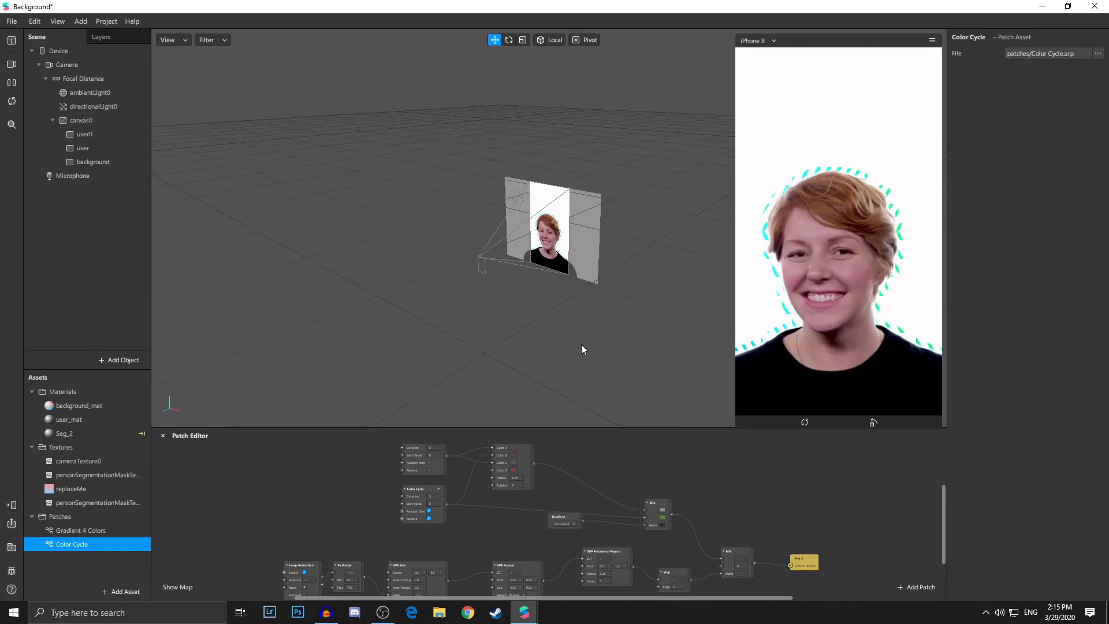
pyautogui.scroll(1, 378, 576)
pyautogui.scroll(1, 404, 552)
pyautogui.scroll(1, 422, 550)
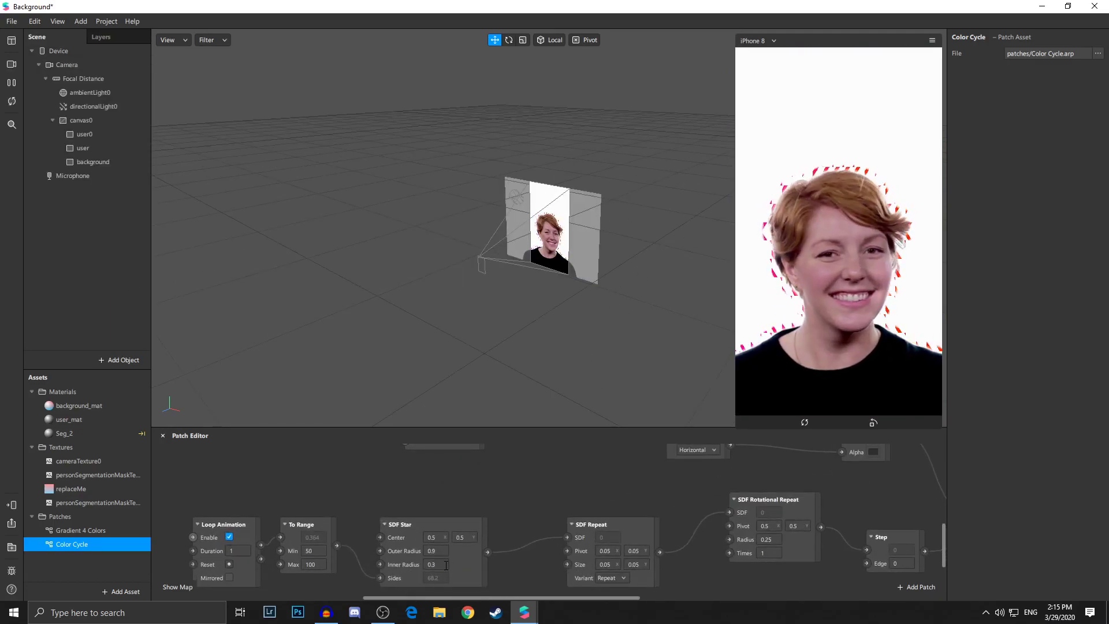
pyautogui.scroll(2, 443, 553)
pyautogui.scroll(1, 444, 548)
pyautogui.scroll(2, 442, 531)
pyautogui.scroll(1, 445, 540)
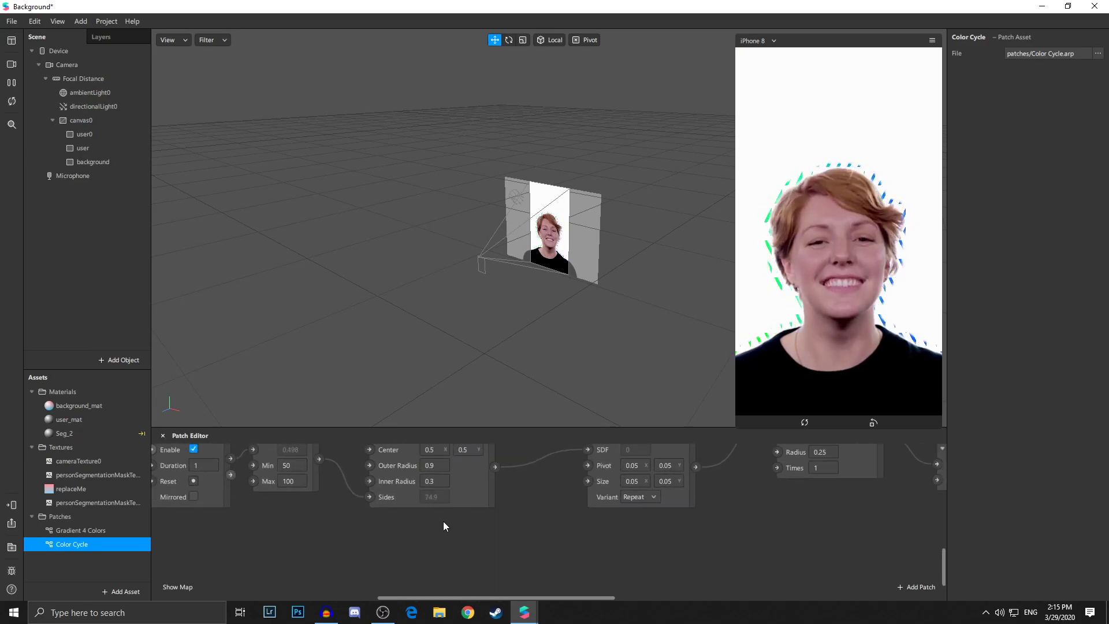
pyautogui.scroll(-1, 403, 520)
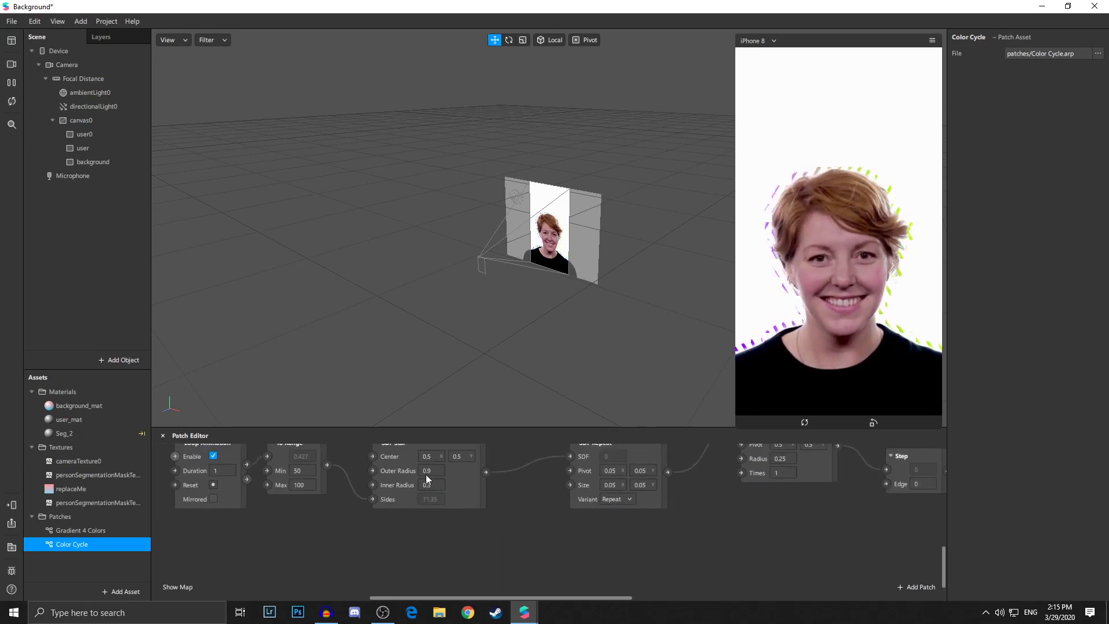
# Set the To Range minimum to 95, keeping the maximum at 100.
pyautogui.click(299, 471)
pyautogui.write('100')
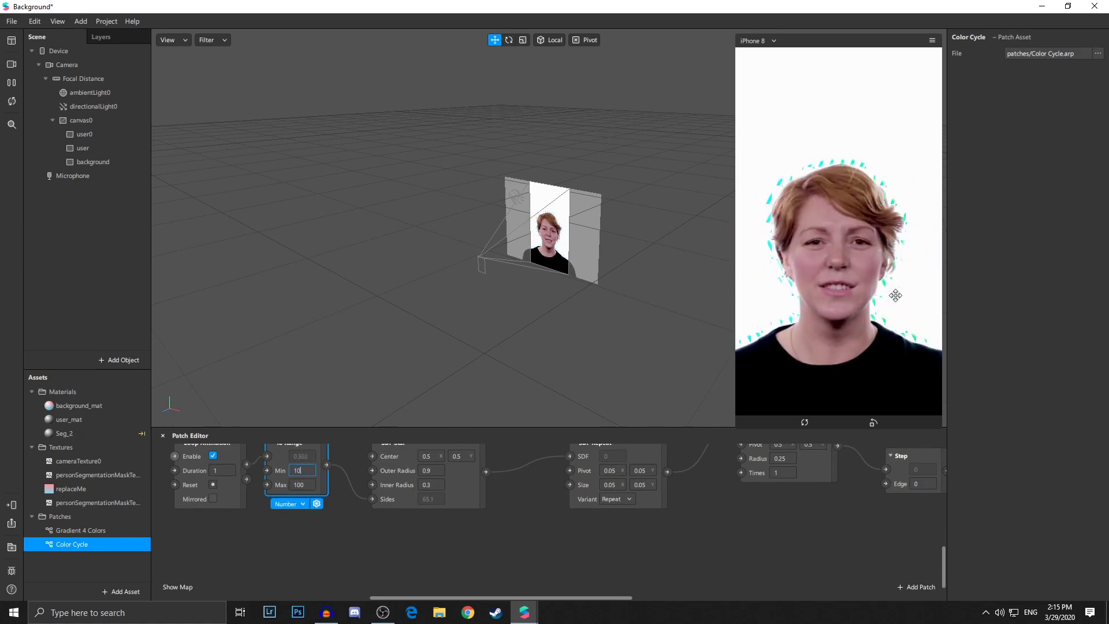
pyautogui.press('Tab')
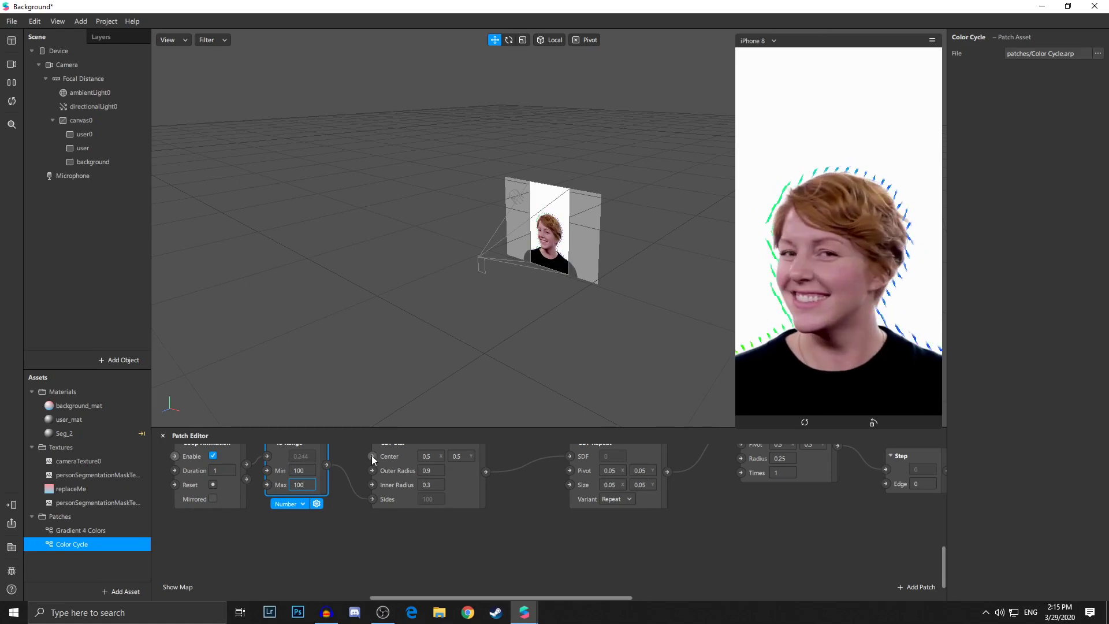
pyautogui.hotkey('shift', 'Tab')
pyautogui.write('90')
pyautogui.press('Tab')
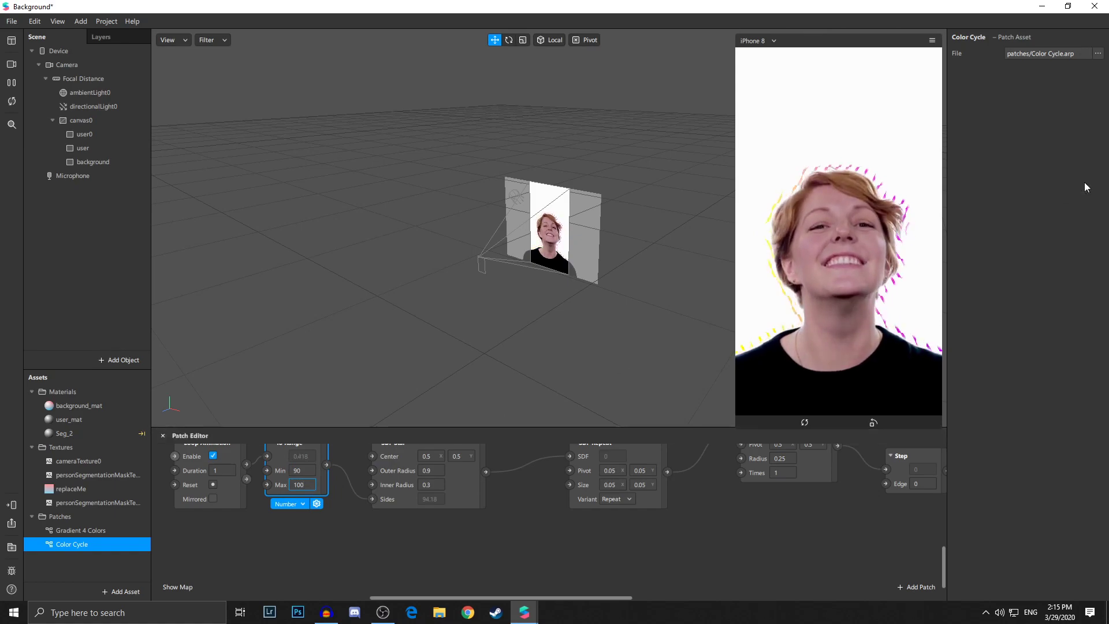
pyautogui.click(313, 463)
pyautogui.press('BackSpace')
pyautogui.write('5')
pyautogui.press('Tab')
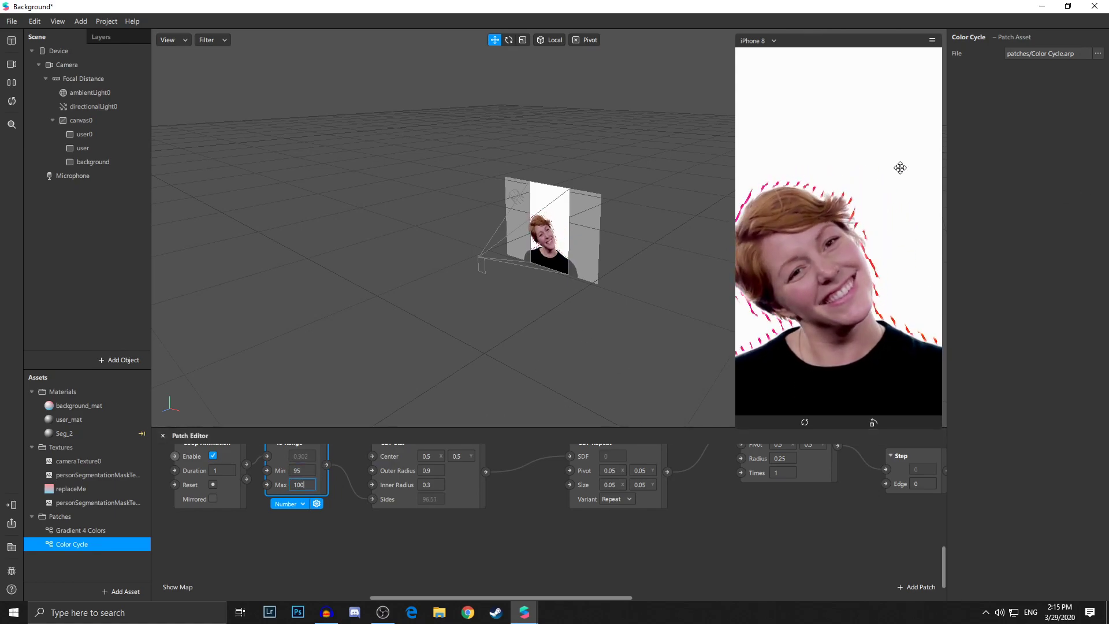
pyautogui.scroll(-2, 312, 523)
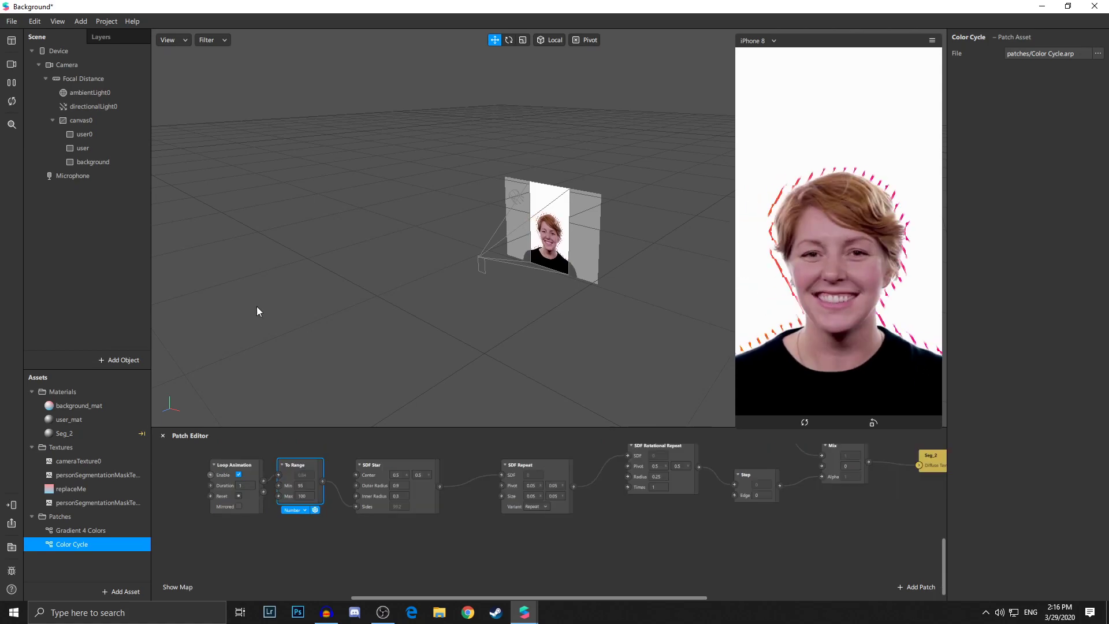
pyautogui.click(12, 67)
# Switch the preview to the live webcam feed.
pyautogui.click(79, 88)
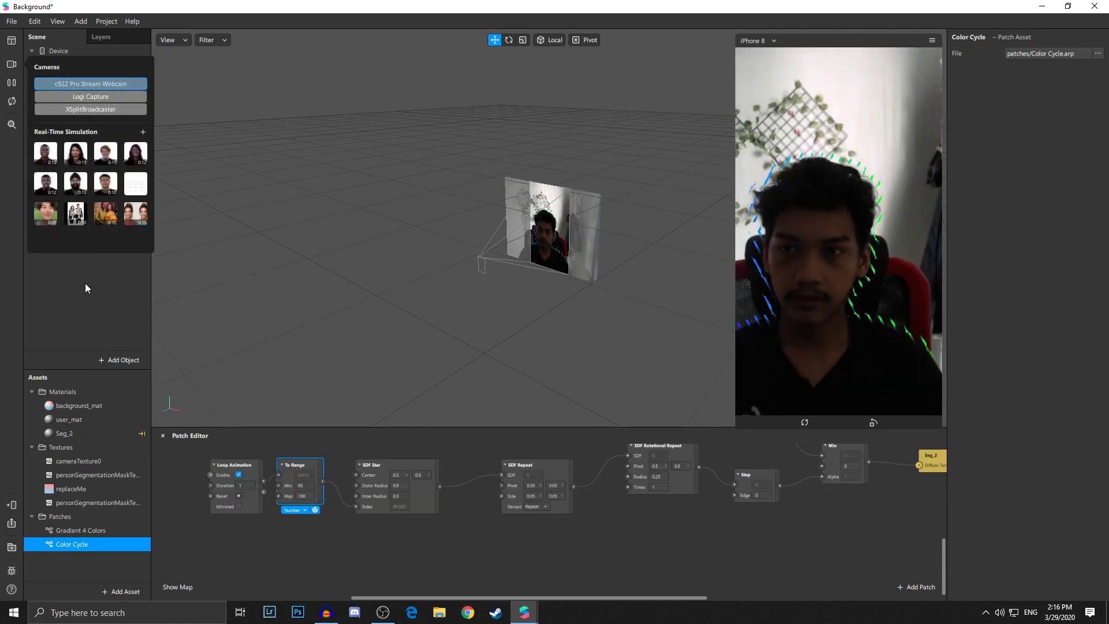
pyautogui.click(85, 281)
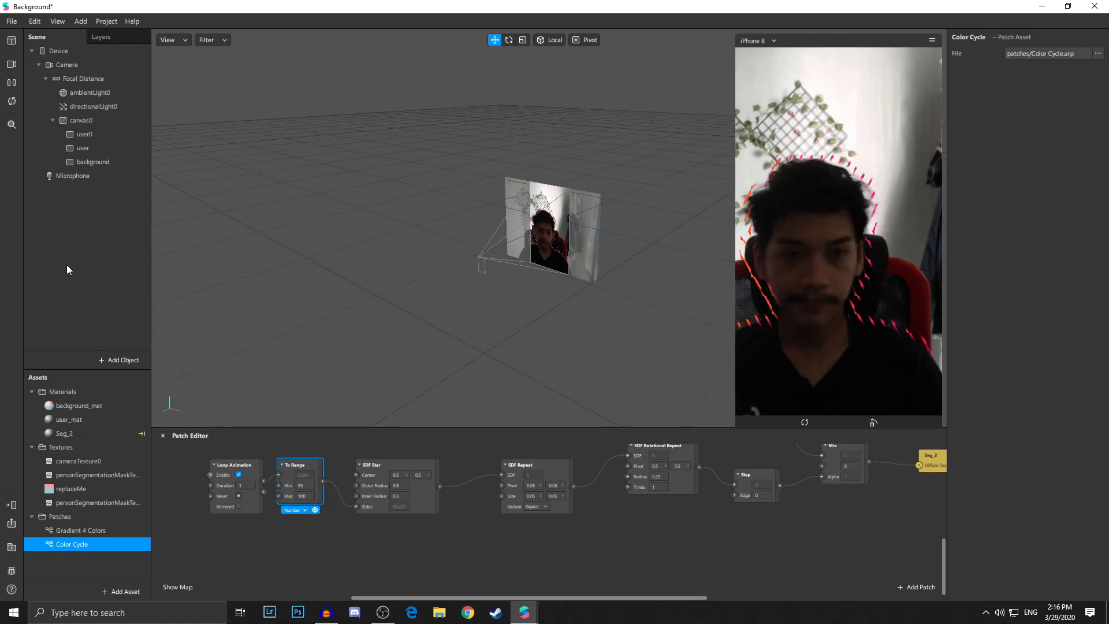
pyautogui.click(11, 66)
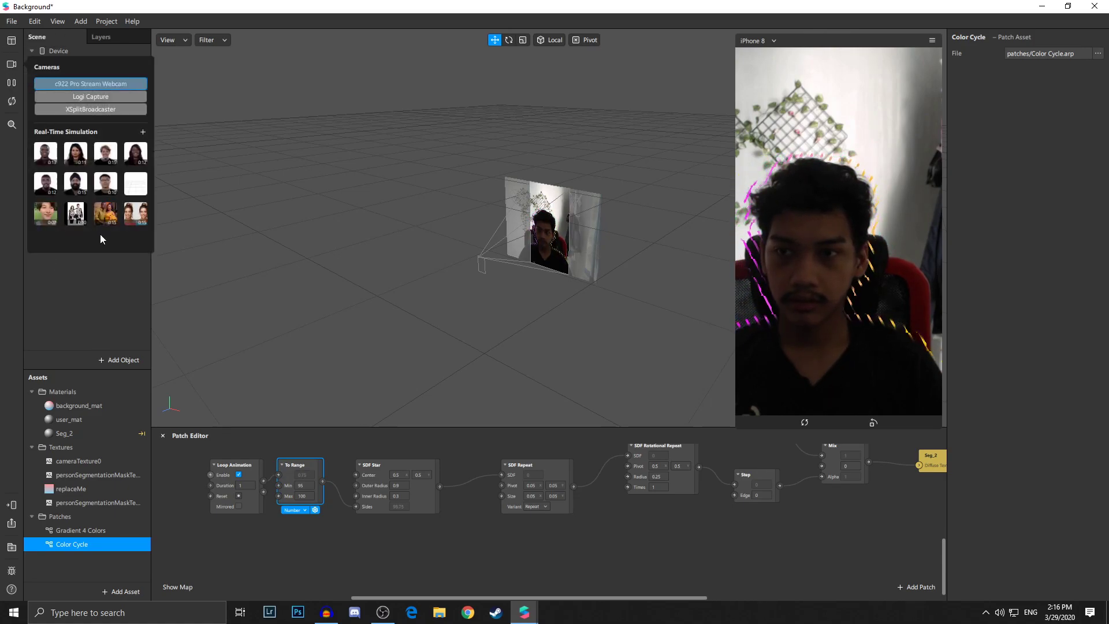
# Try several tints on background_mat's colour, then cancel to keep it white.
pyautogui.click(109, 406)
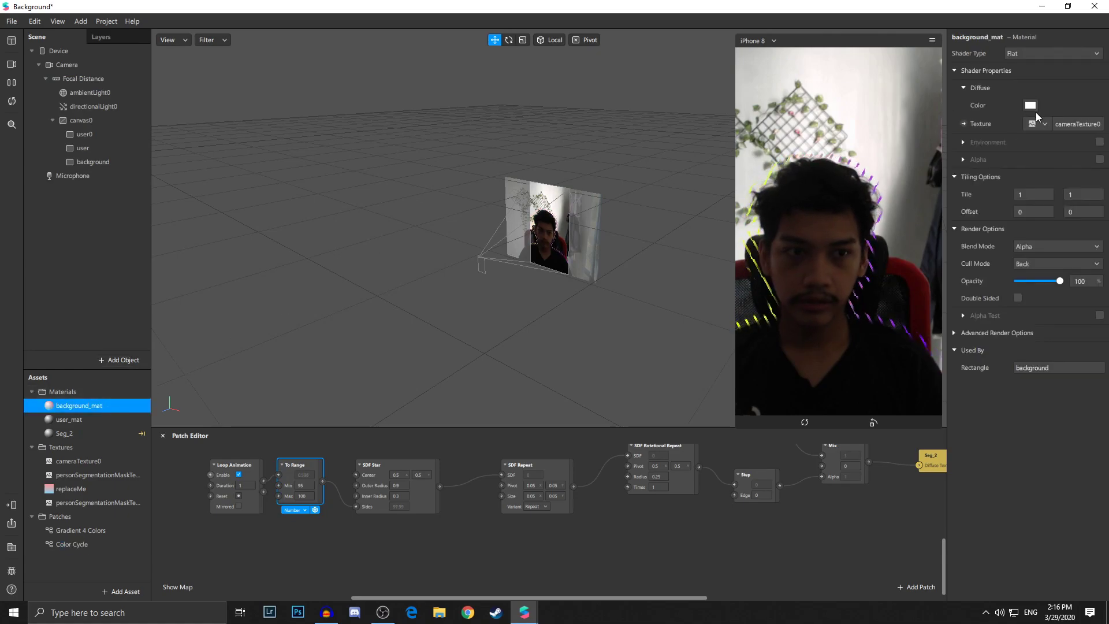
pyautogui.click(1030, 105)
pyautogui.moveTo(568, 223)
pyautogui.mouseDown()
pyautogui.moveTo(647, 185)
pyautogui.moveTo(562, 202)
pyautogui.moveTo(661, 206)
pyautogui.mouseUp()
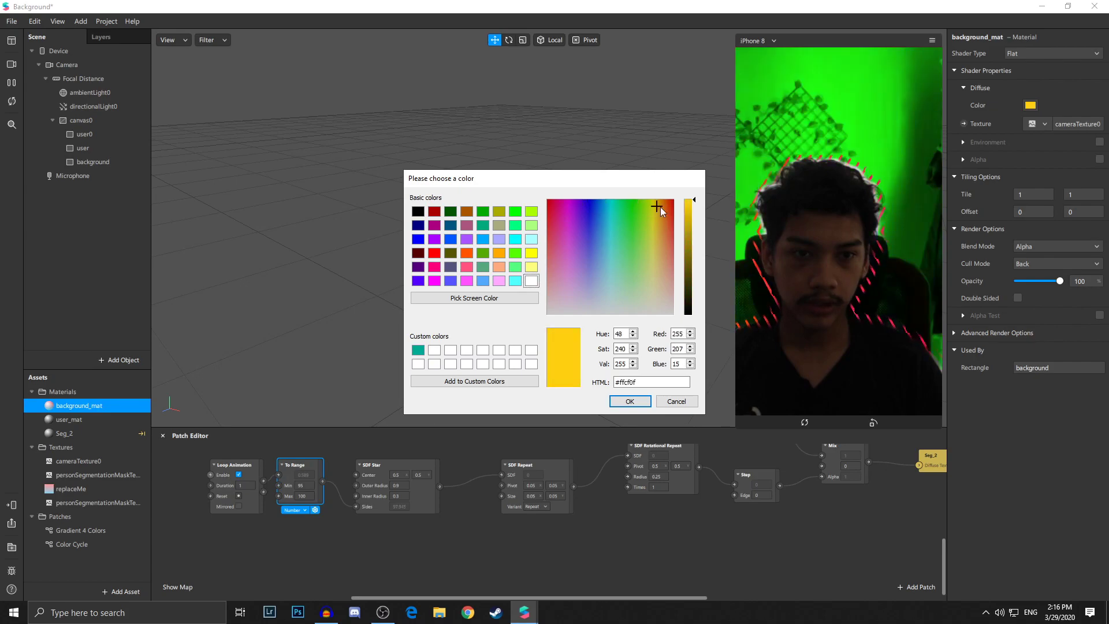
pyautogui.click(552, 198)
pyautogui.moveTo(552, 198)
pyautogui.mouseDown()
pyautogui.moveTo(615, 186)
pyautogui.moveTo(626, 198)
pyautogui.mouseUp()
pyautogui.click(677, 398)
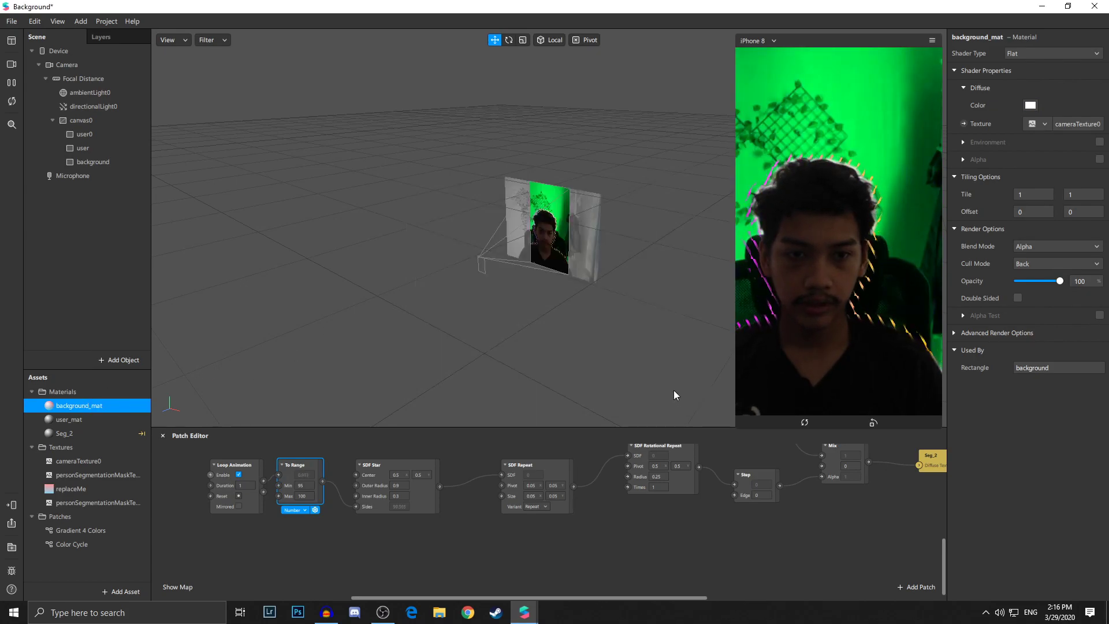
pyautogui.click(11, 65)
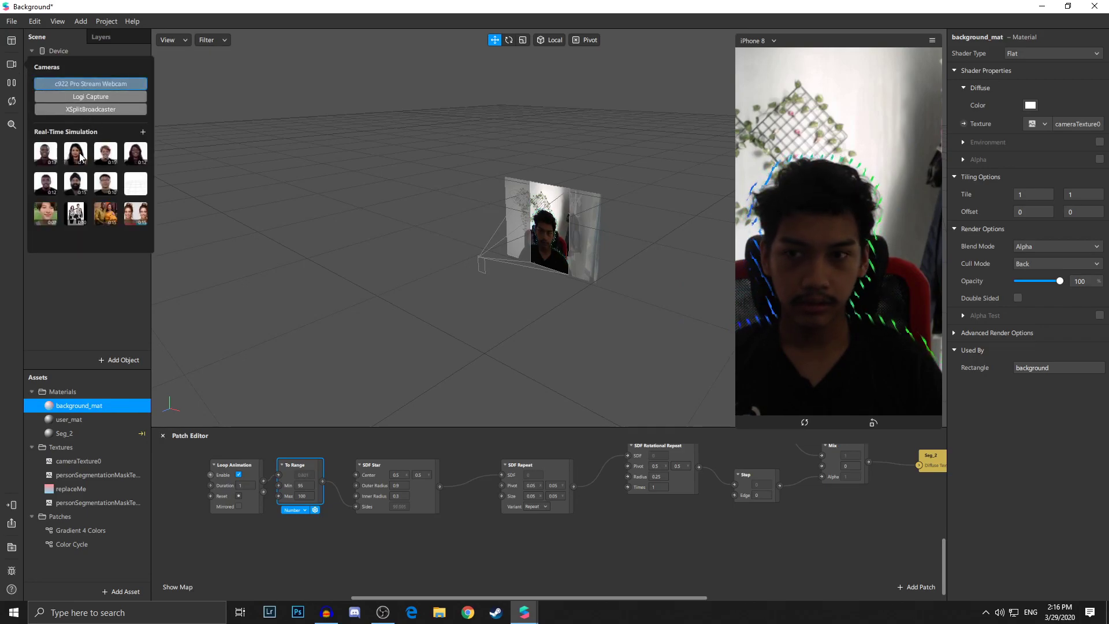
# Play the smiling-woman sample video in the preview and shrink the simulator panel slightly.
pyautogui.click(81, 157)
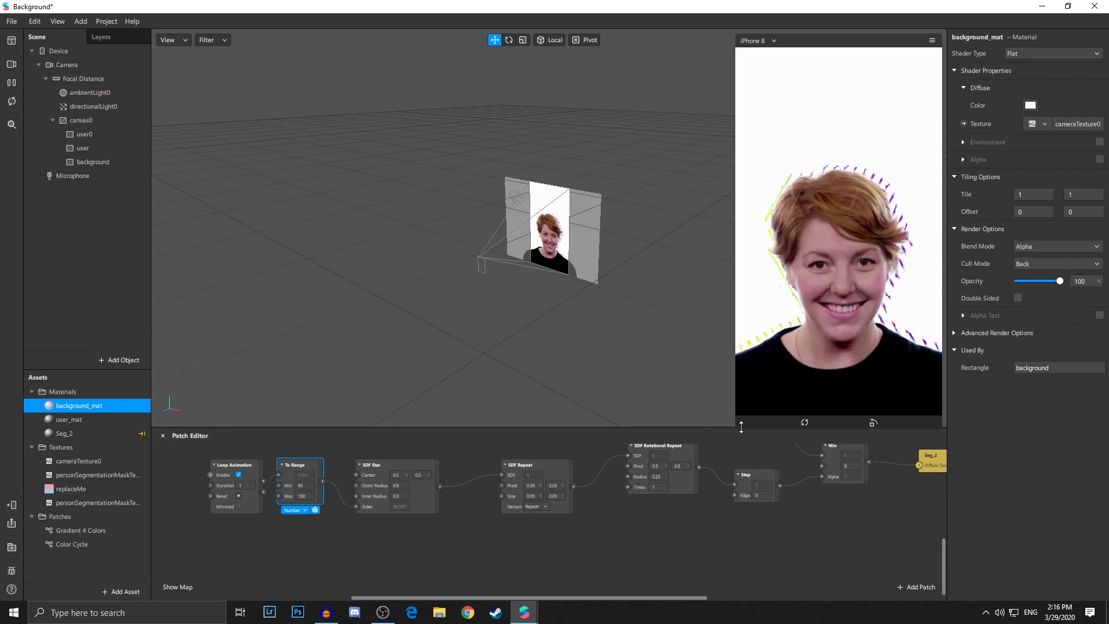
pyautogui.moveTo(741, 427); pyautogui.dragTo(750, 410)
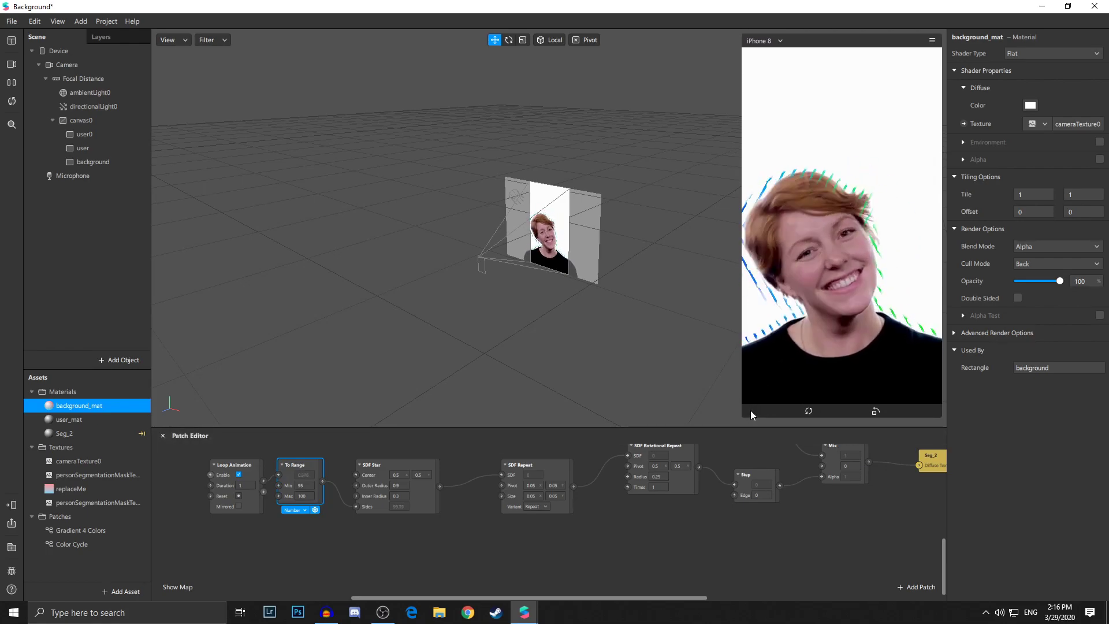